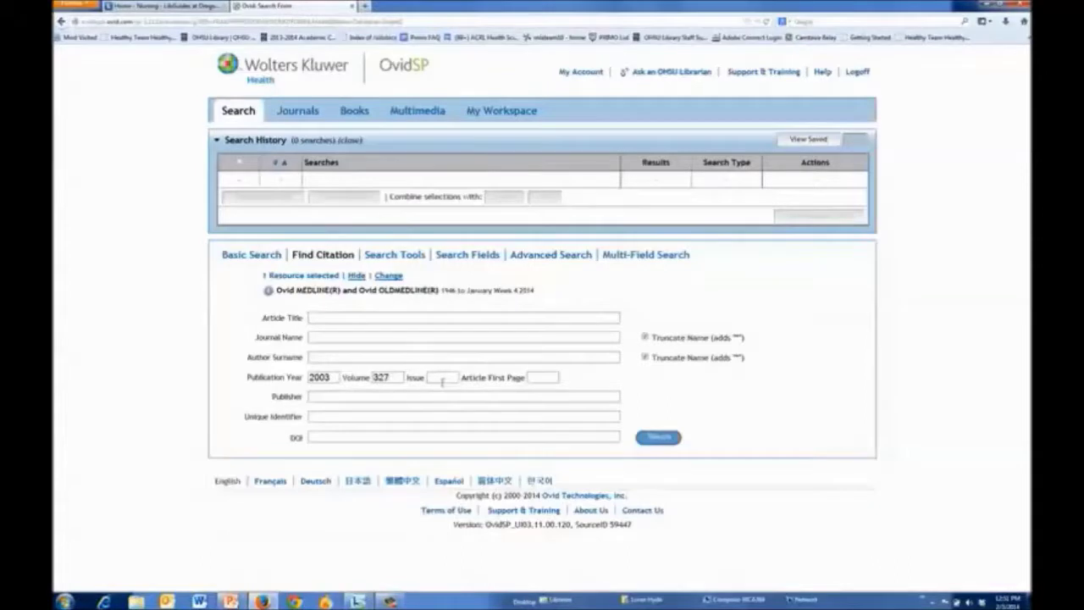
# Add issue 7429 and first page 1459 to the citation search and review the single parachute-use result
pyautogui.write('7429')
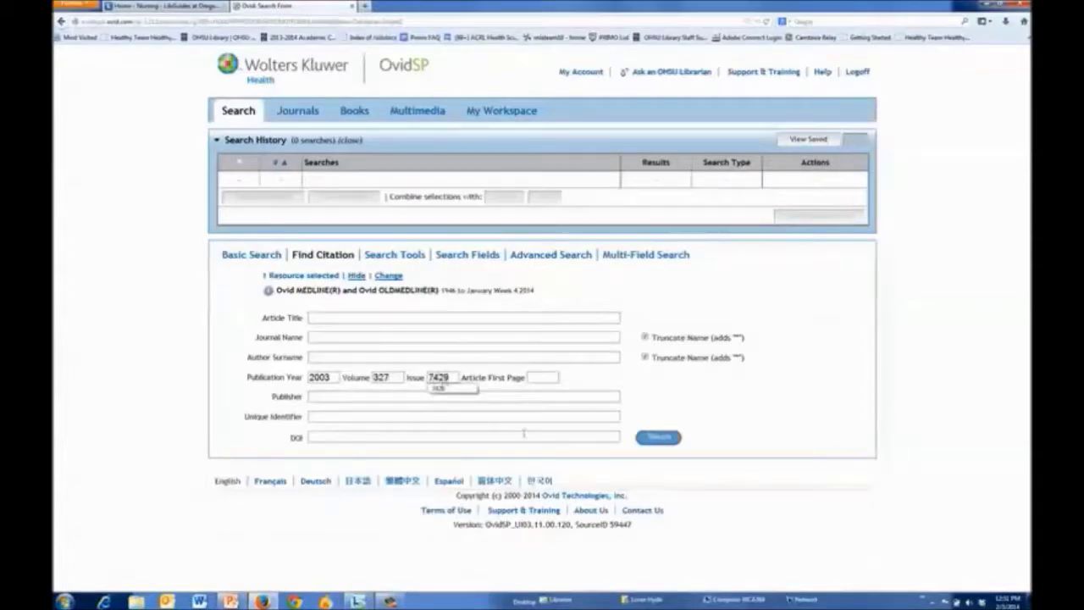
pyautogui.click(539, 378)
pyautogui.write('1439')
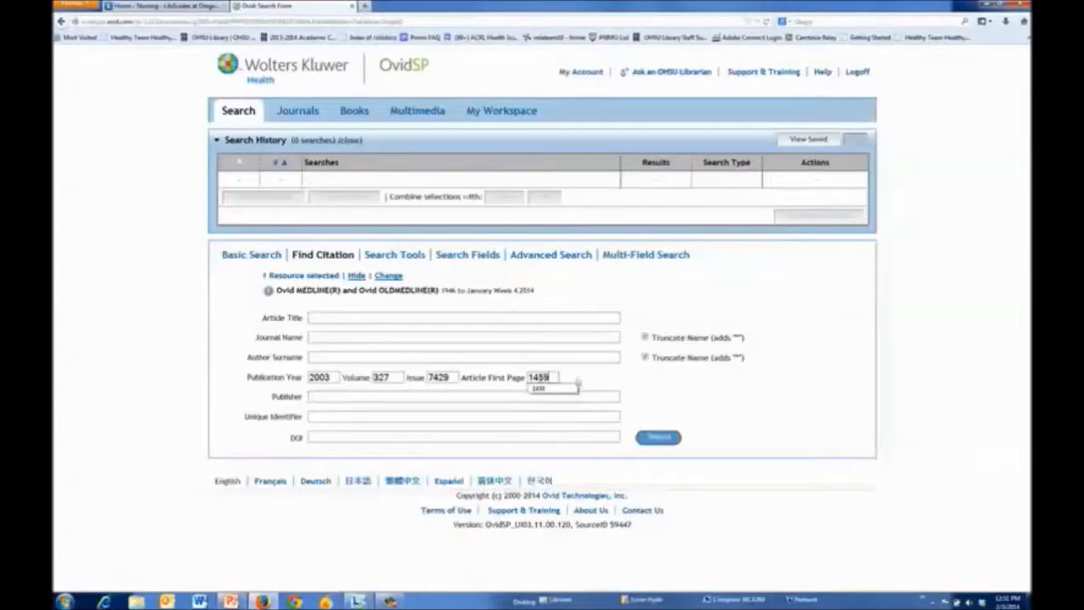
pyautogui.click(659, 439)
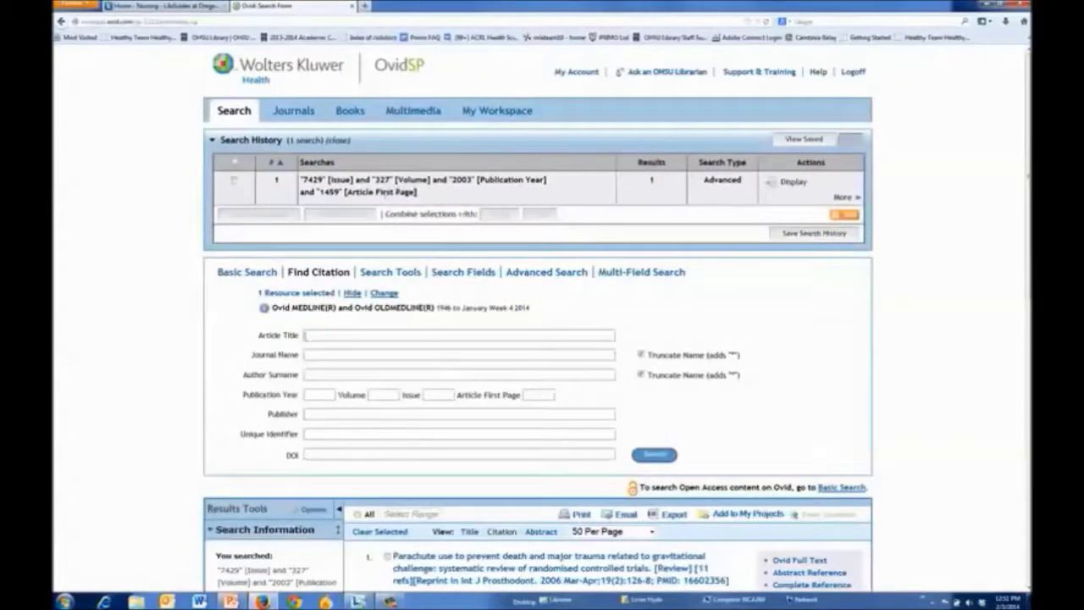
pyautogui.scroll(-5, 738, 344)
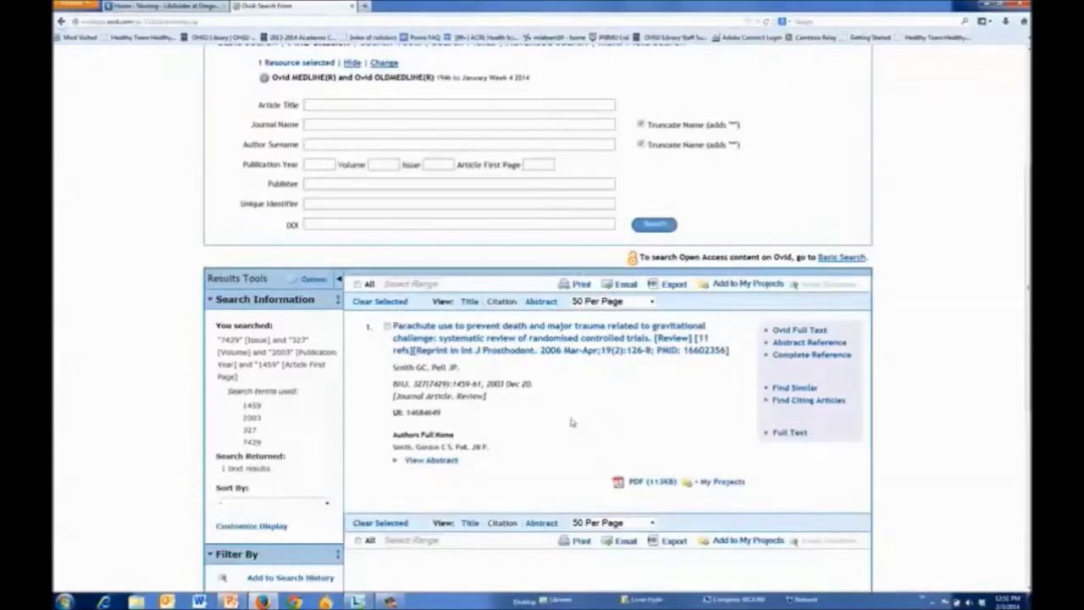
pyautogui.scroll(2, 571, 422)
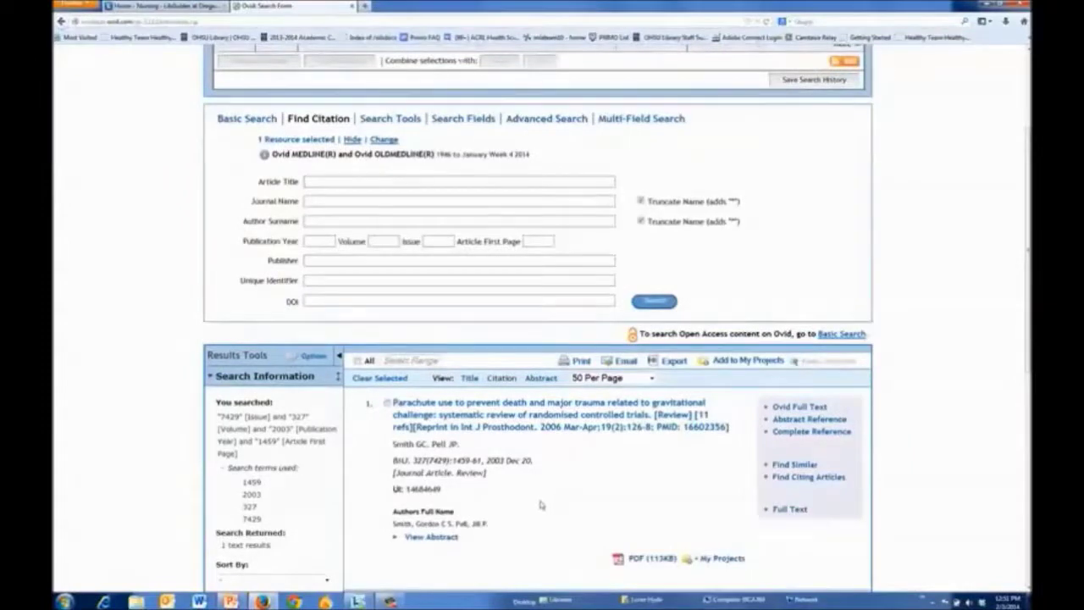
pyautogui.scroll(4, 542, 505)
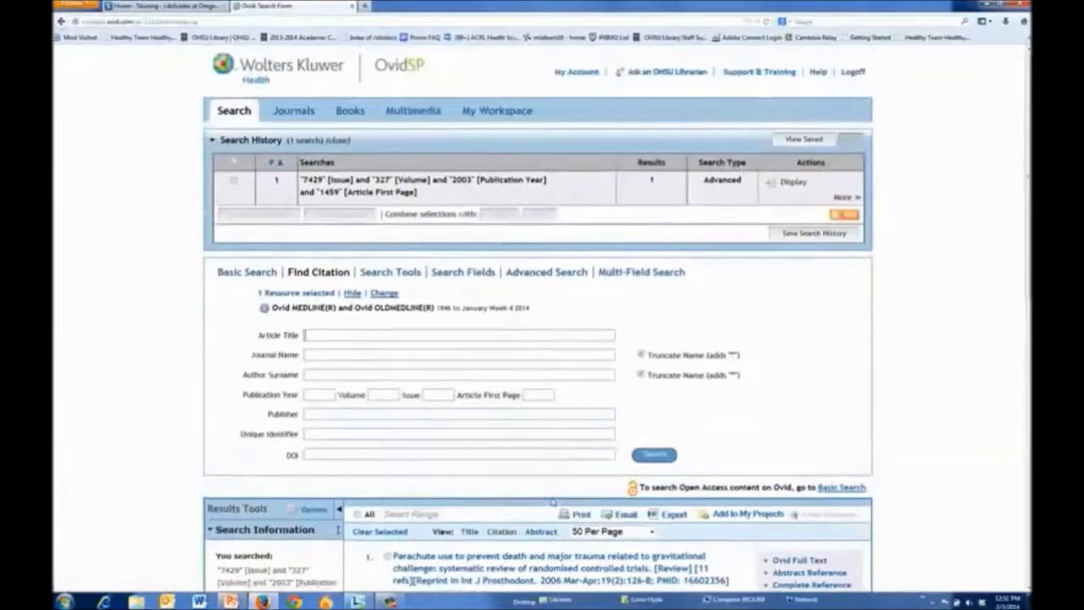
# Delete the earlier citation search from history and run an advanced keyword search for 'bone density'
pyautogui.click(234, 182)
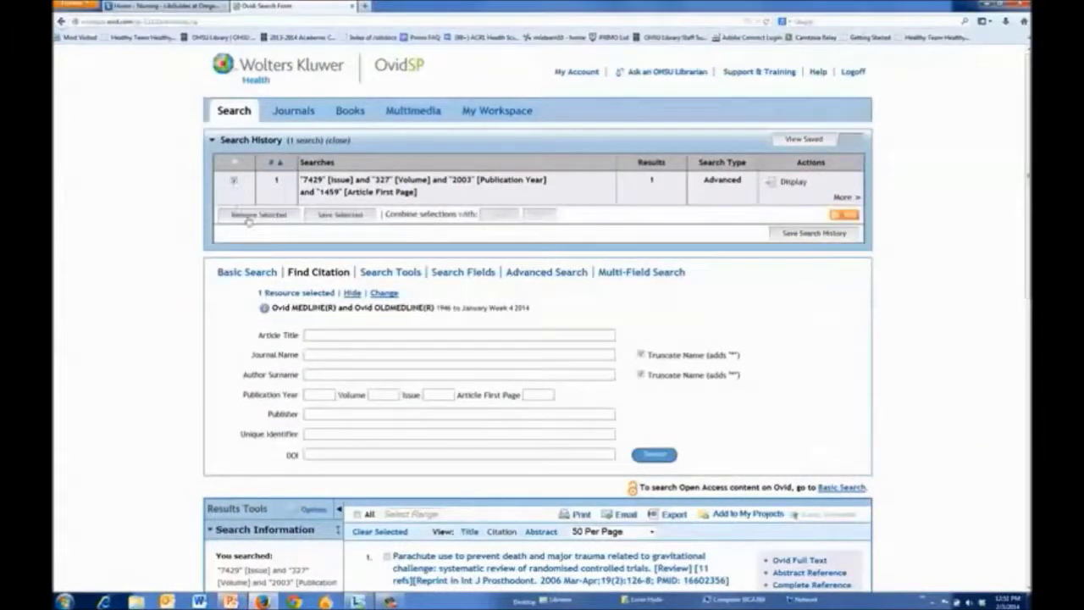
pyautogui.click(249, 218)
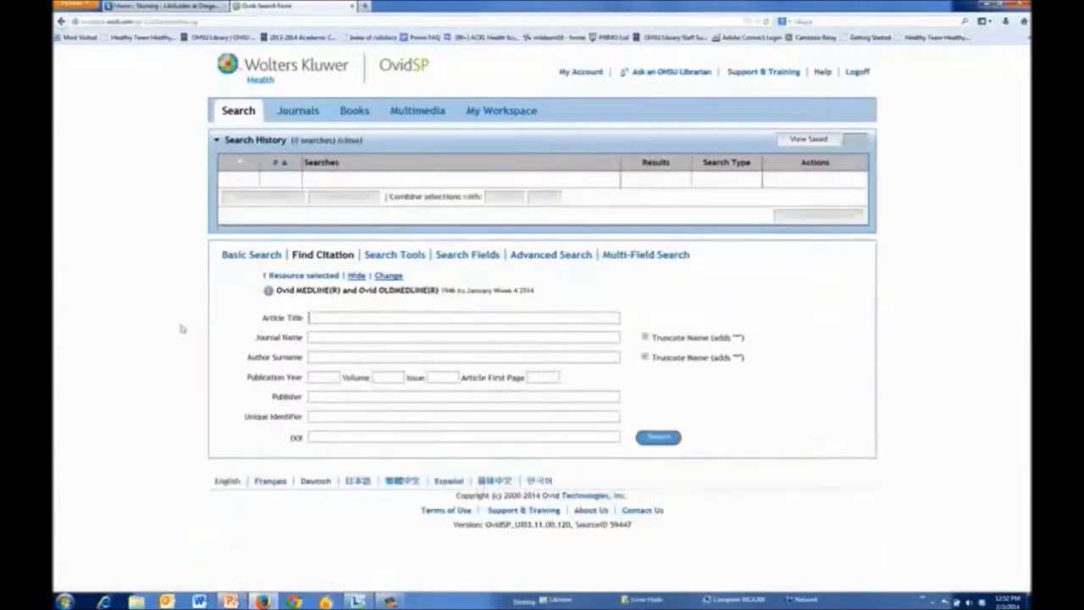
pyautogui.click(518, 261)
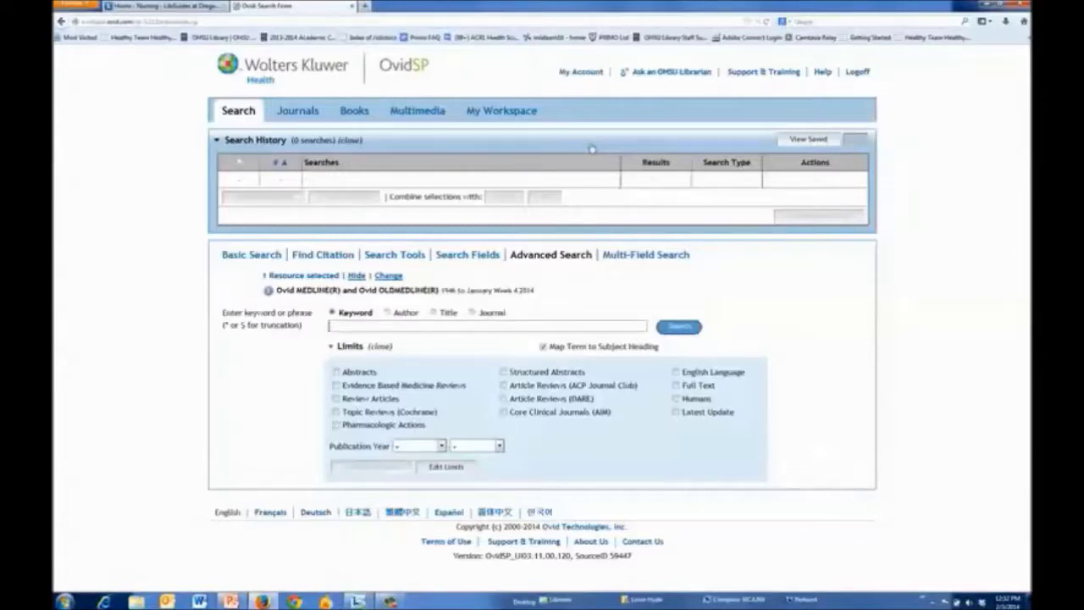
pyautogui.write('bone densi')
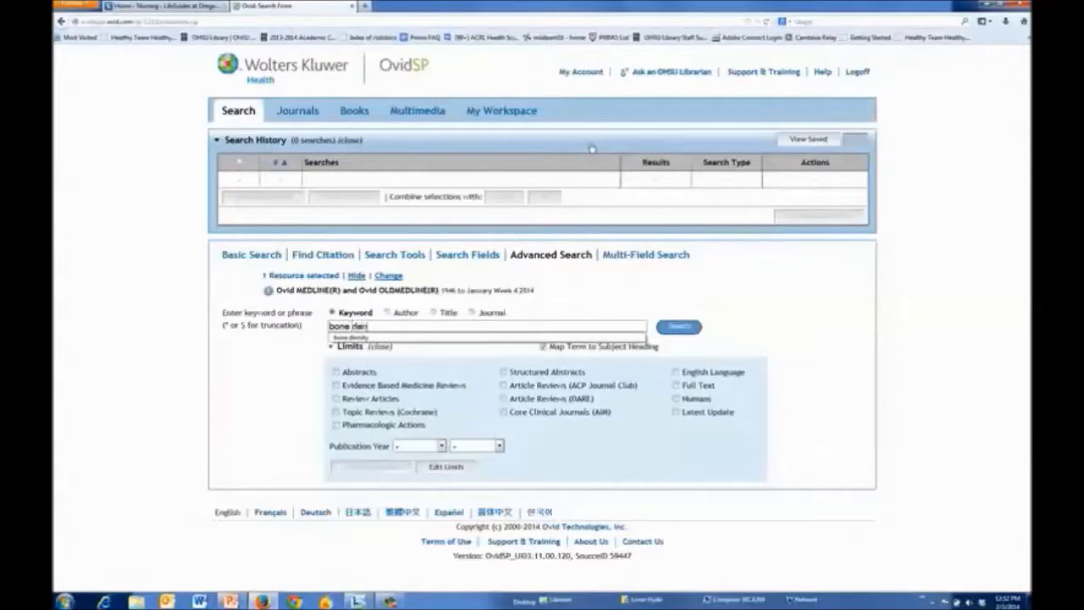
pyautogui.write('ty')
pyautogui.press('Return')
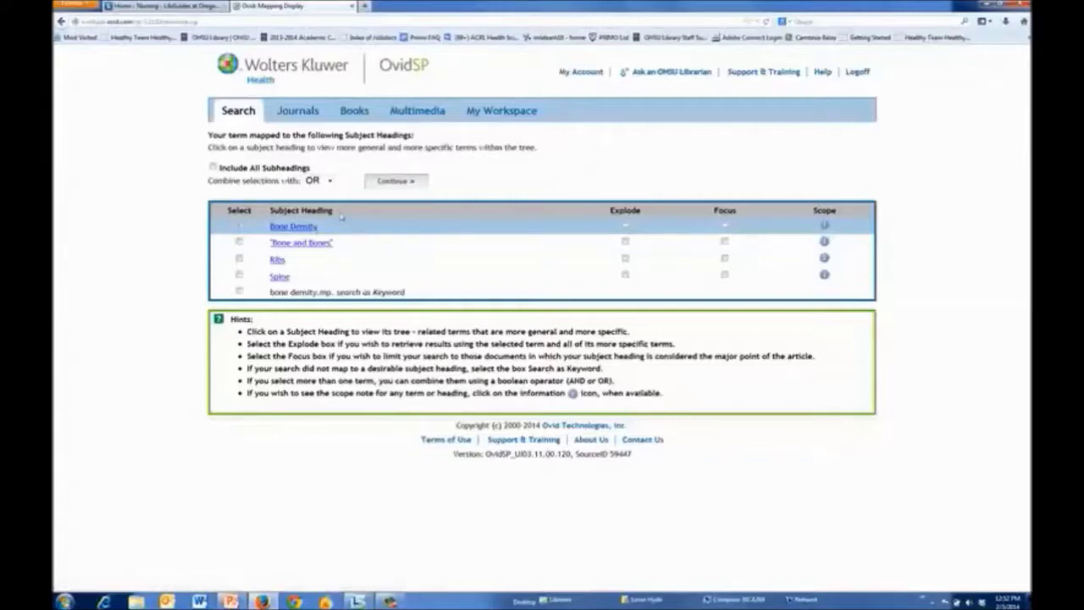
# Open the subject tree for the Bone Density heading from the mapping list
pyautogui.moveTo(341, 217); pyautogui.dragTo(267, 211)
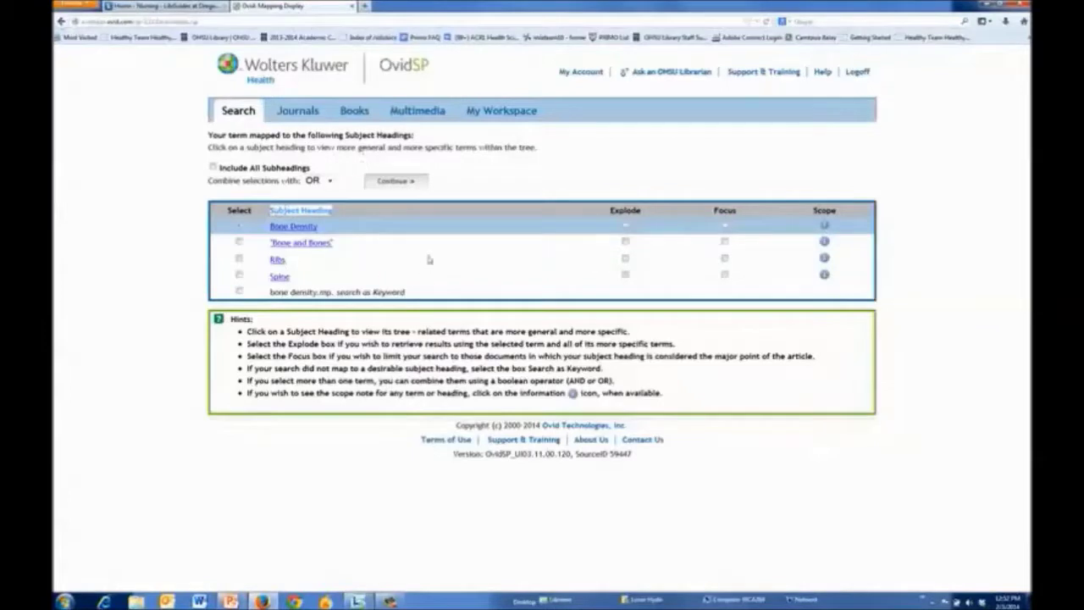
pyautogui.click(447, 215)
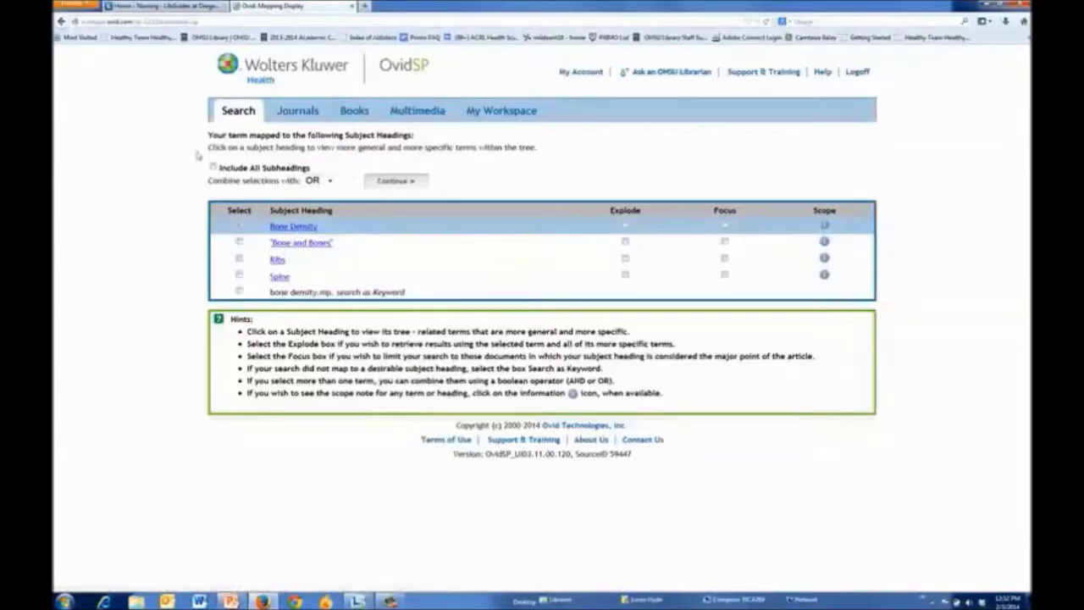
pyautogui.moveTo(210, 147); pyautogui.dragTo(538, 148)
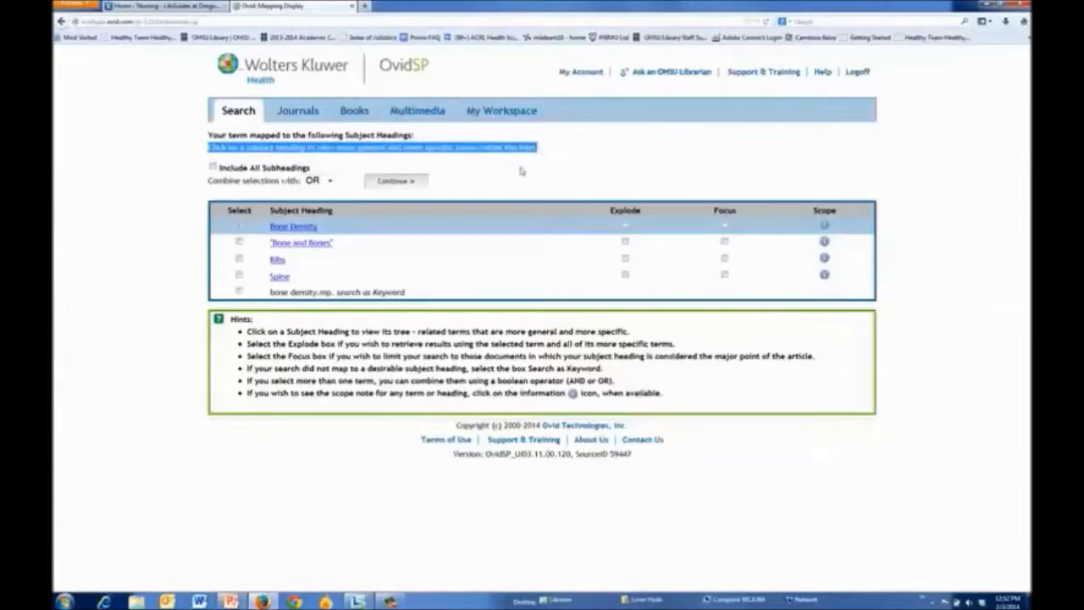
pyautogui.click(306, 228)
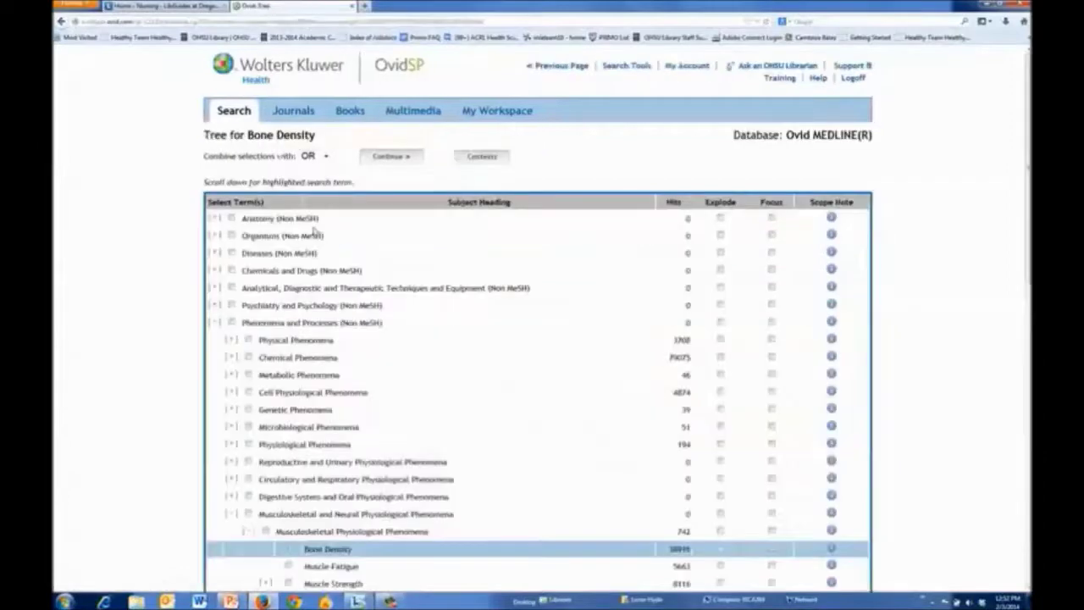
pyautogui.scroll(-2, 531, 416)
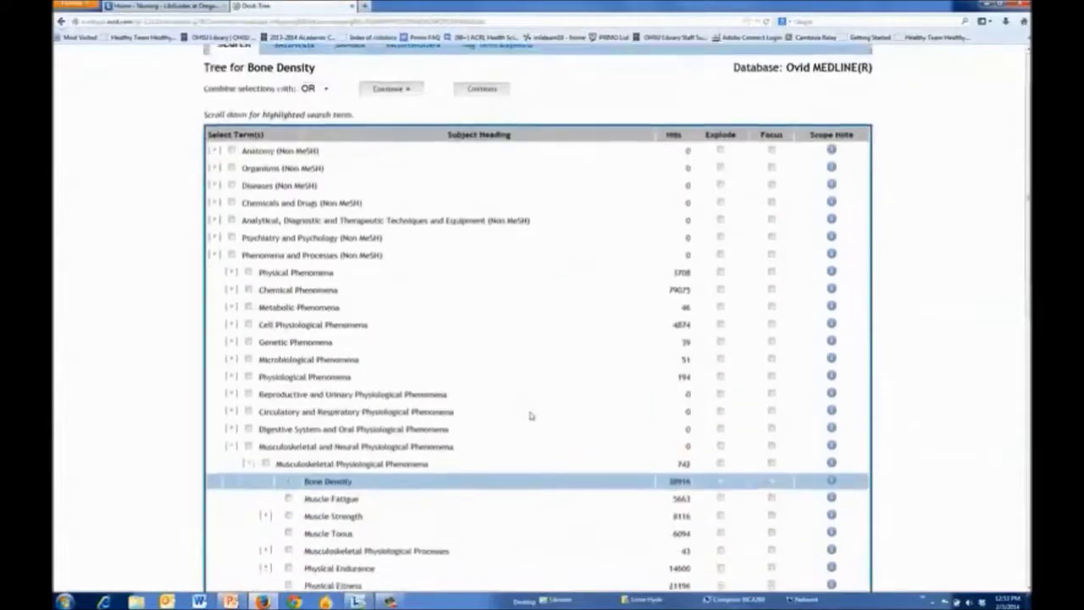
pyautogui.scroll(-5, 531, 416)
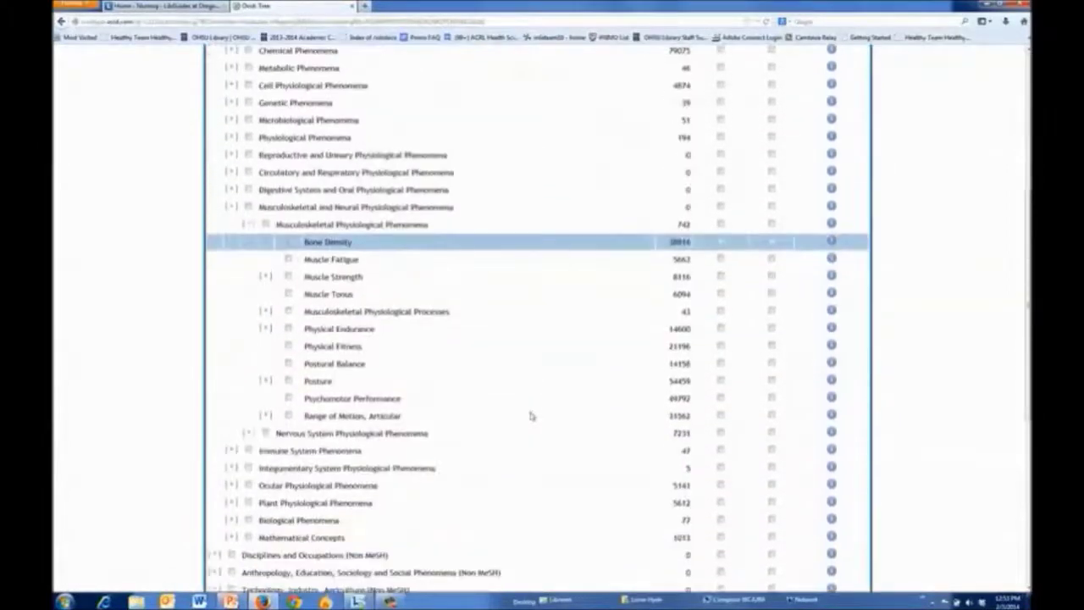
pyautogui.scroll(-2, 531, 416)
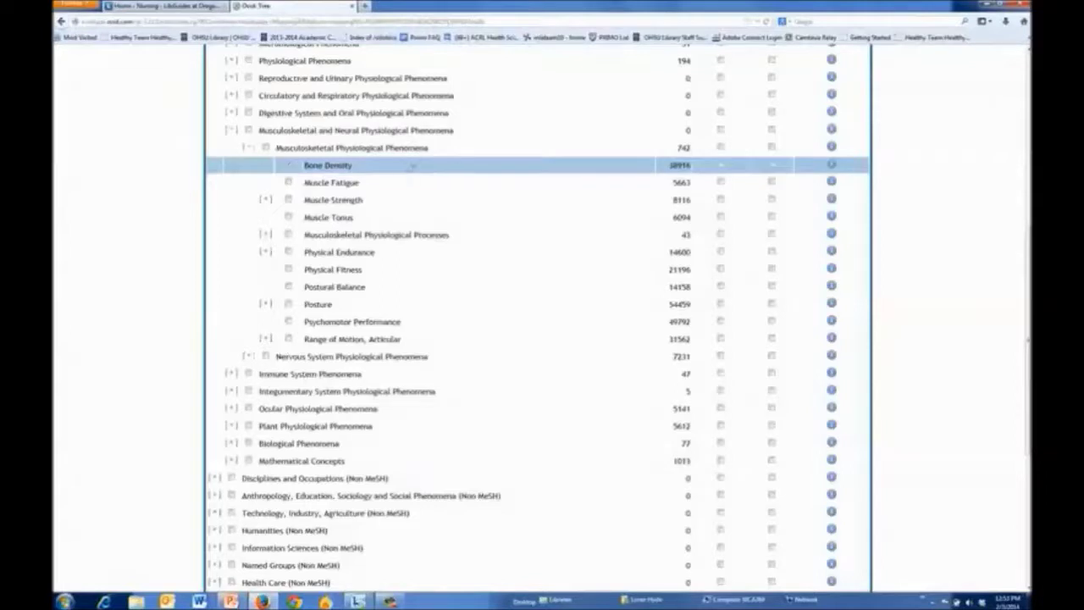
# Locate Bone Density under Musculoskeletal Physiological Phenomena and tick it for searching
pyautogui.moveTo(429, 148); pyautogui.dragTo(273, 149)
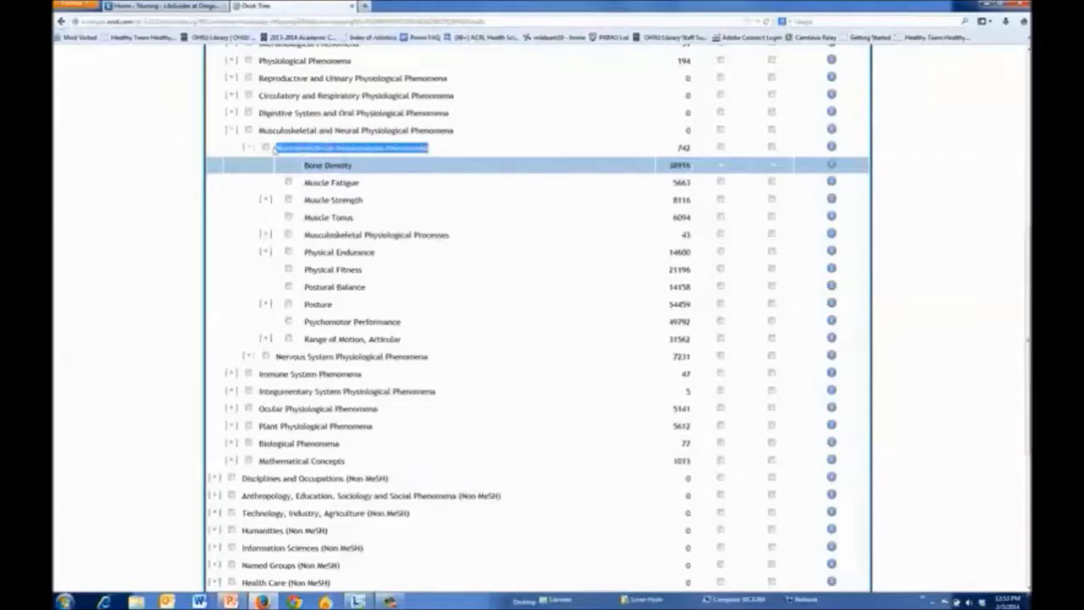
pyautogui.click(366, 175)
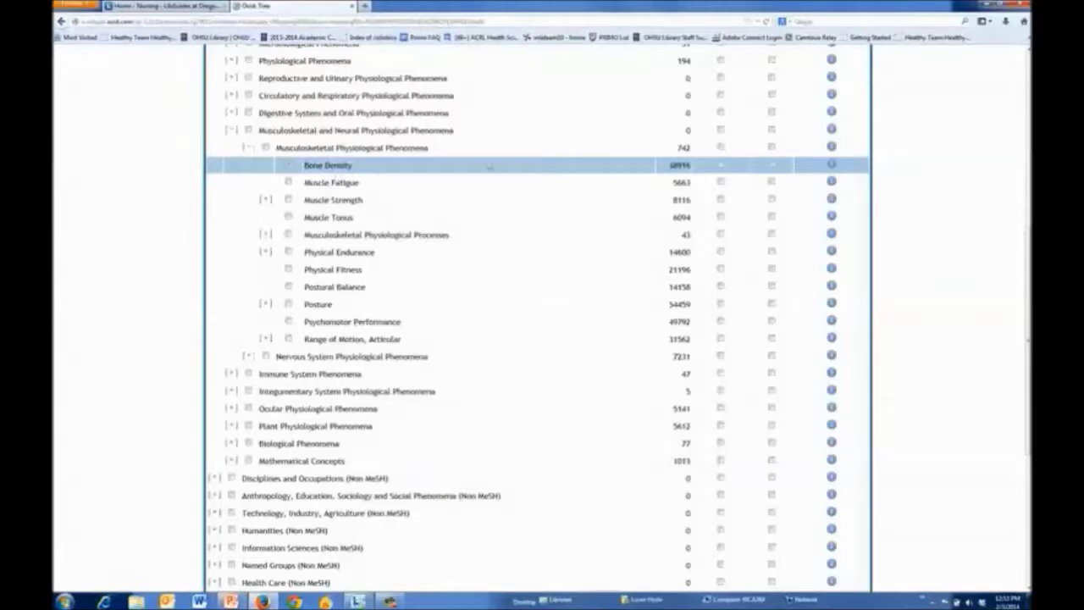
pyautogui.scroll(3, 648, 190)
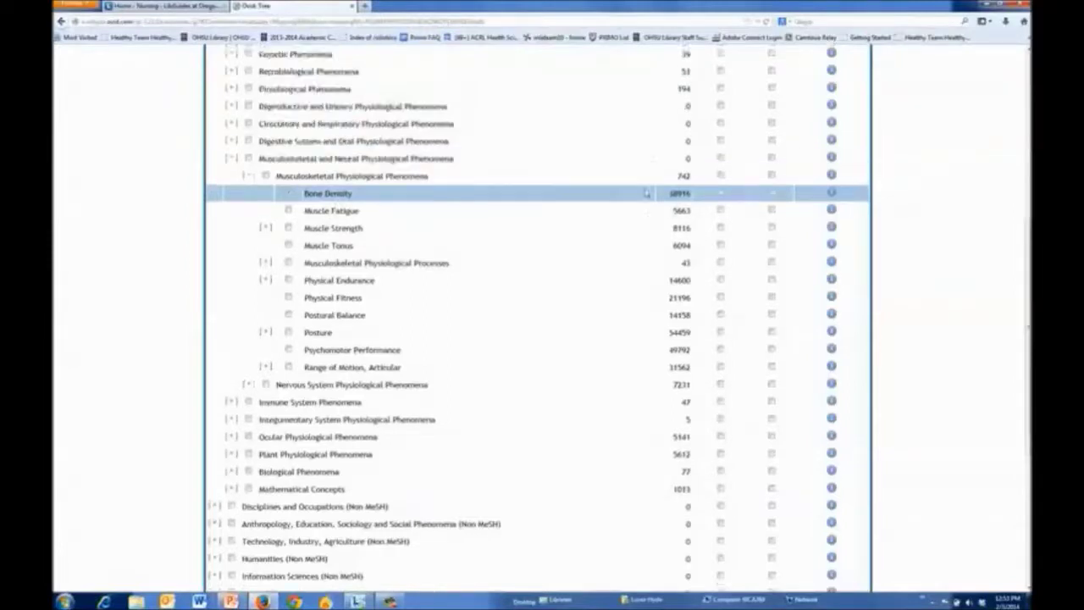
pyautogui.scroll(8, 651, 193)
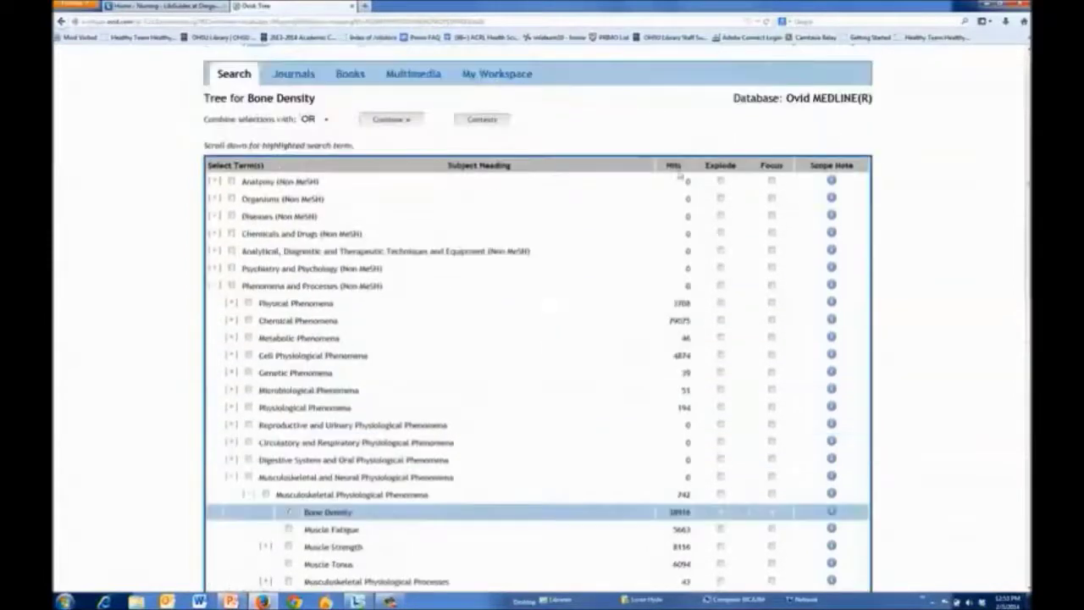
pyautogui.scroll(-8, 600, 294)
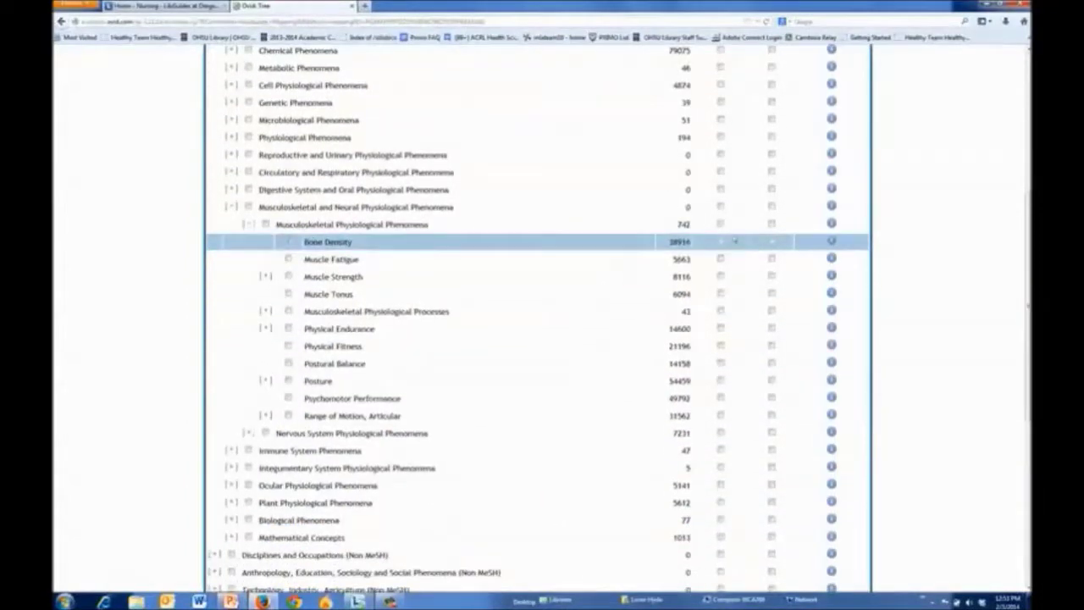
pyautogui.click(291, 243)
pyautogui.scroll(4, 547, 292)
pyautogui.scroll(4, 550, 291)
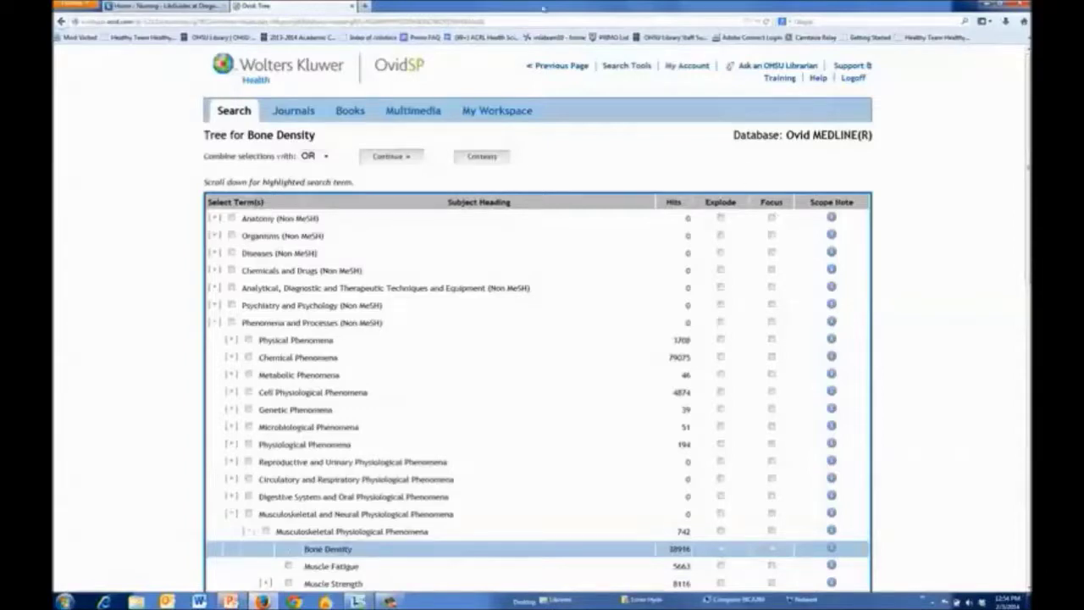
# Continue through the tree and subheadings pages to run the Bone Density search, giving 38916 records
pyautogui.click(399, 157)
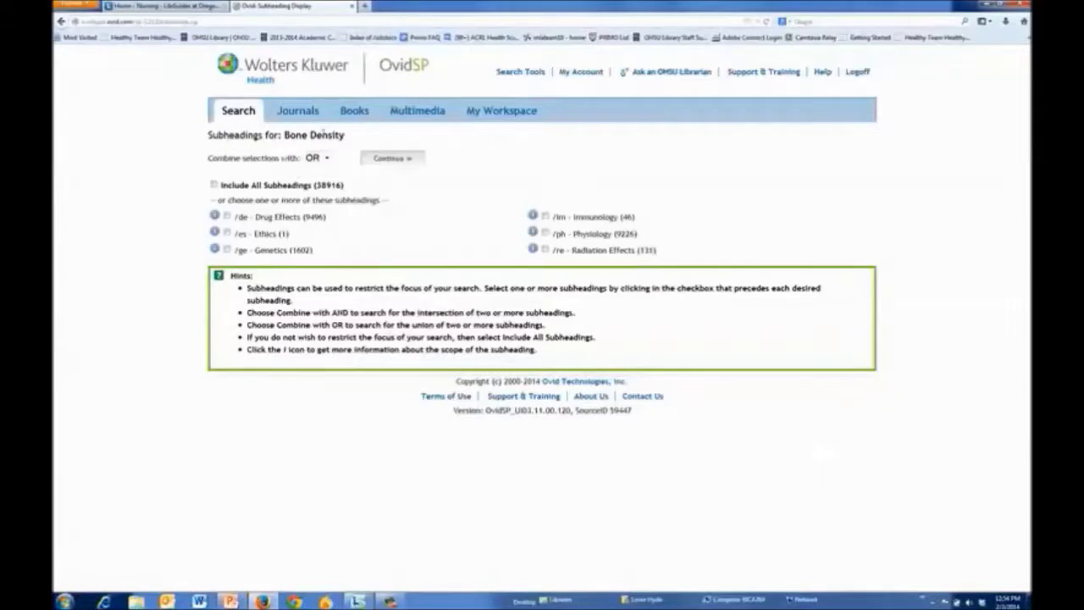
pyautogui.moveTo(344, 134); pyautogui.dragTo(205, 140)
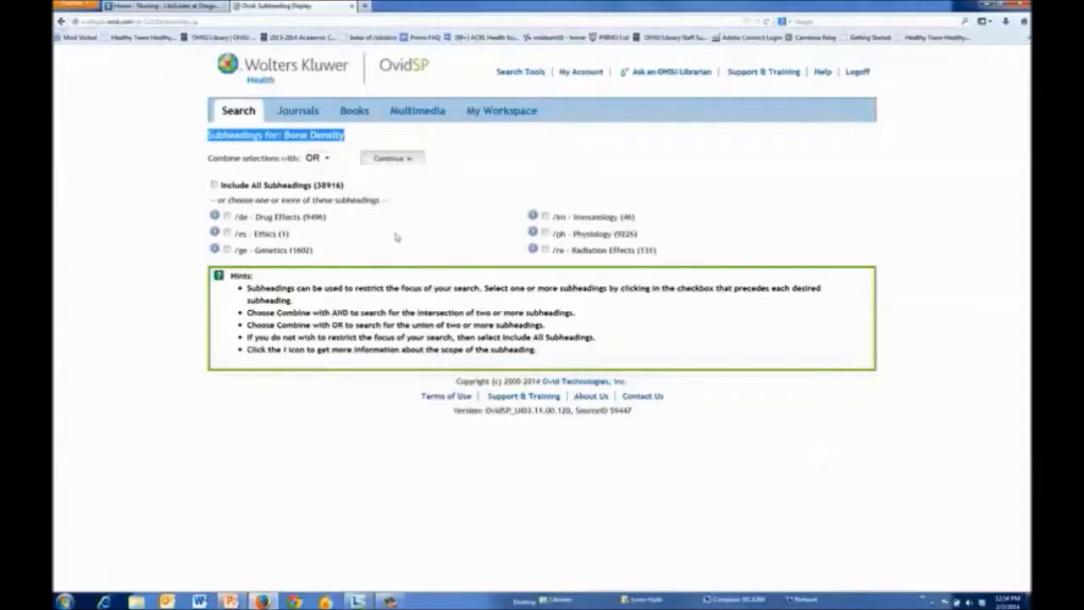
pyautogui.click(418, 237)
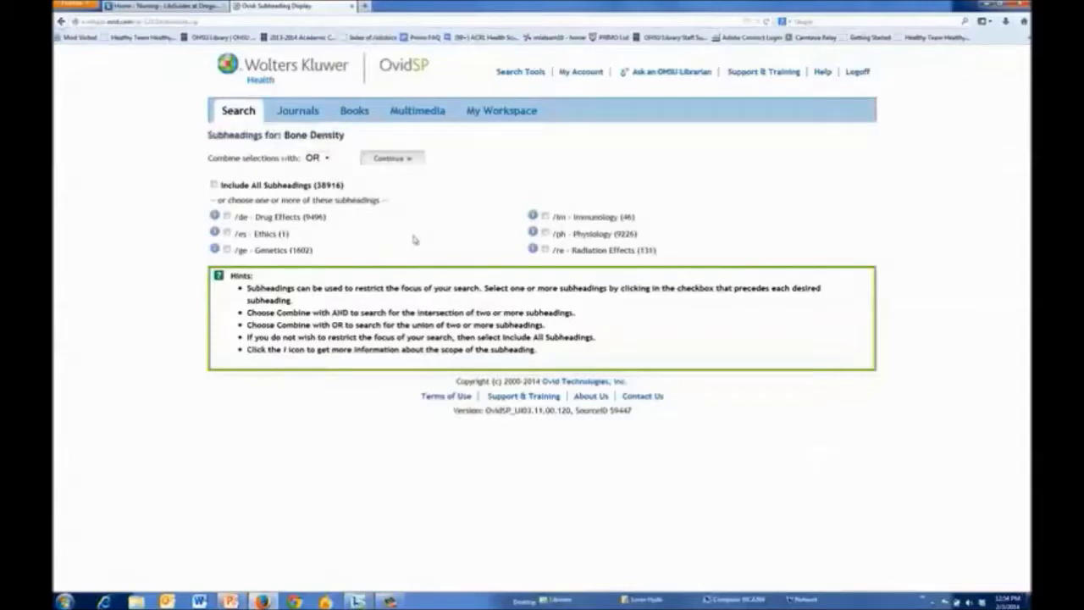
pyautogui.click(403, 165)
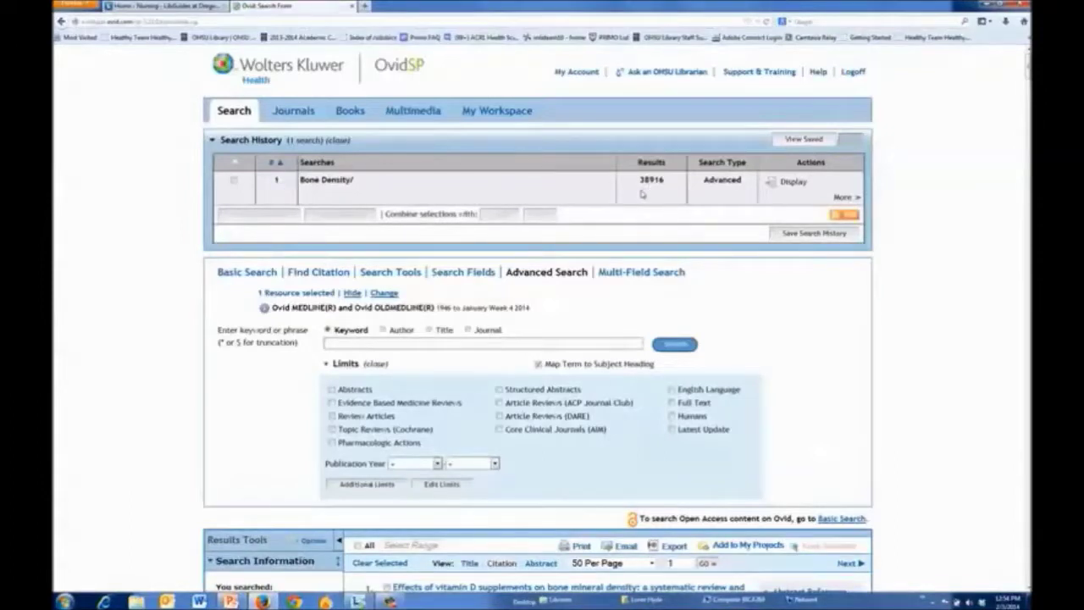
# Search the keyword 'calcium supplements' with mapping to subject headings turned on
pyautogui.click(553, 340)
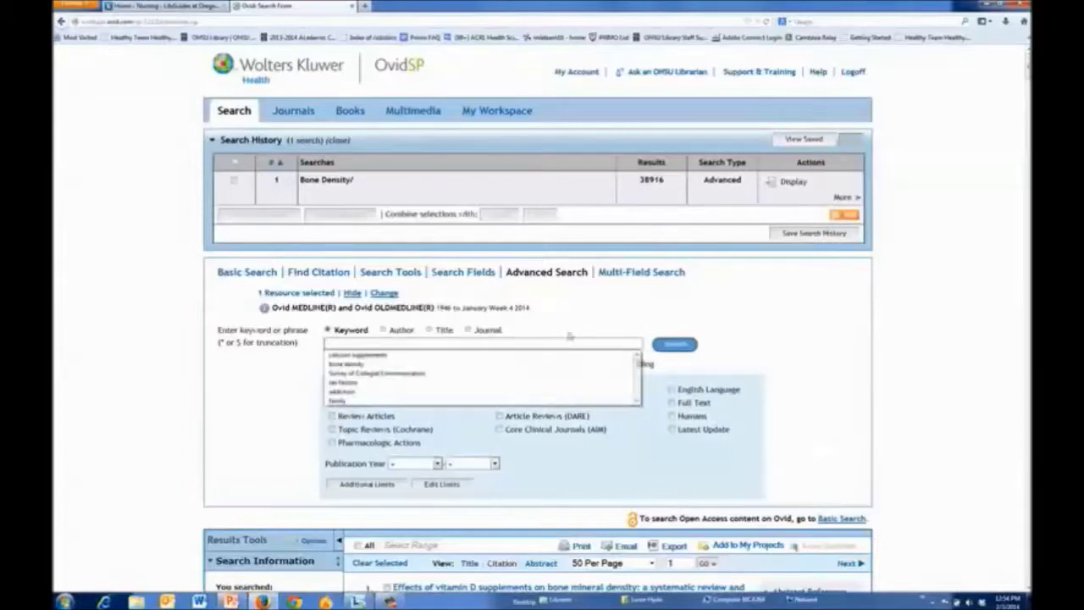
pyautogui.write('osl')
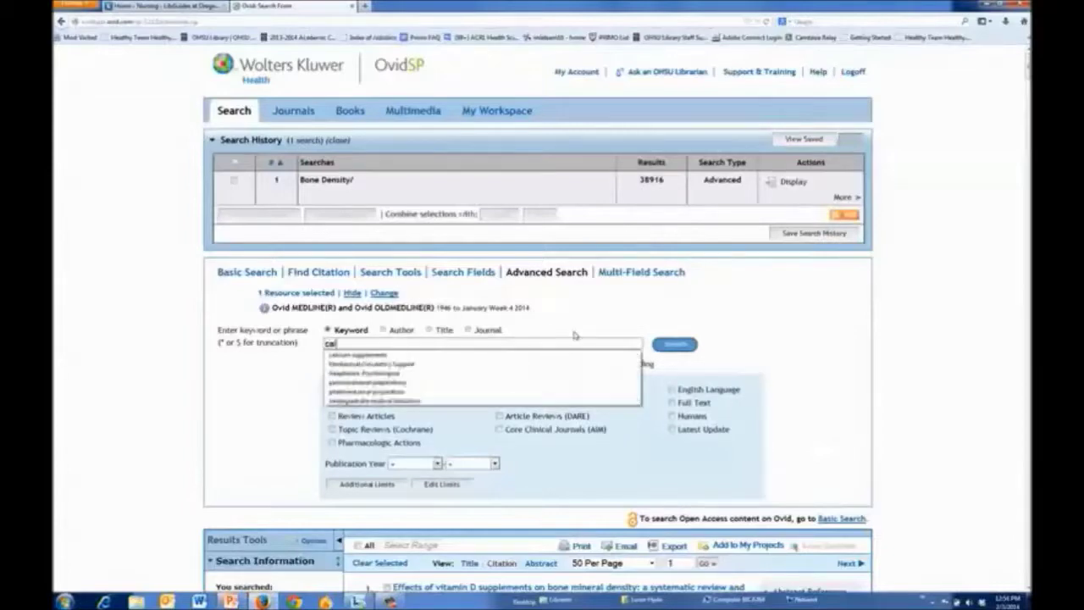
pyautogui.write('cium sup')
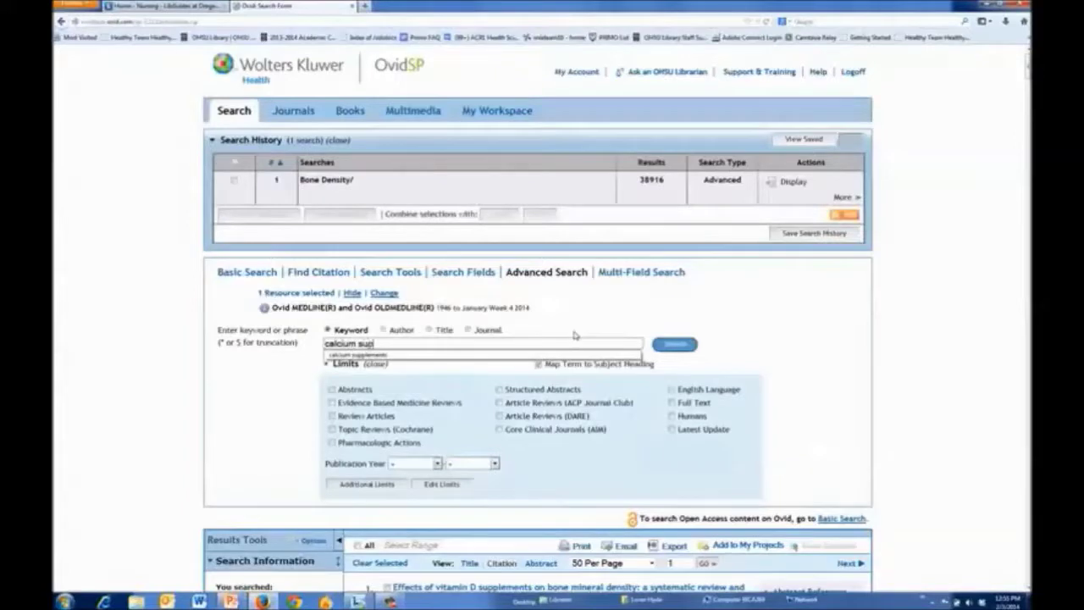
pyautogui.write('plements')
pyautogui.click(673, 345)
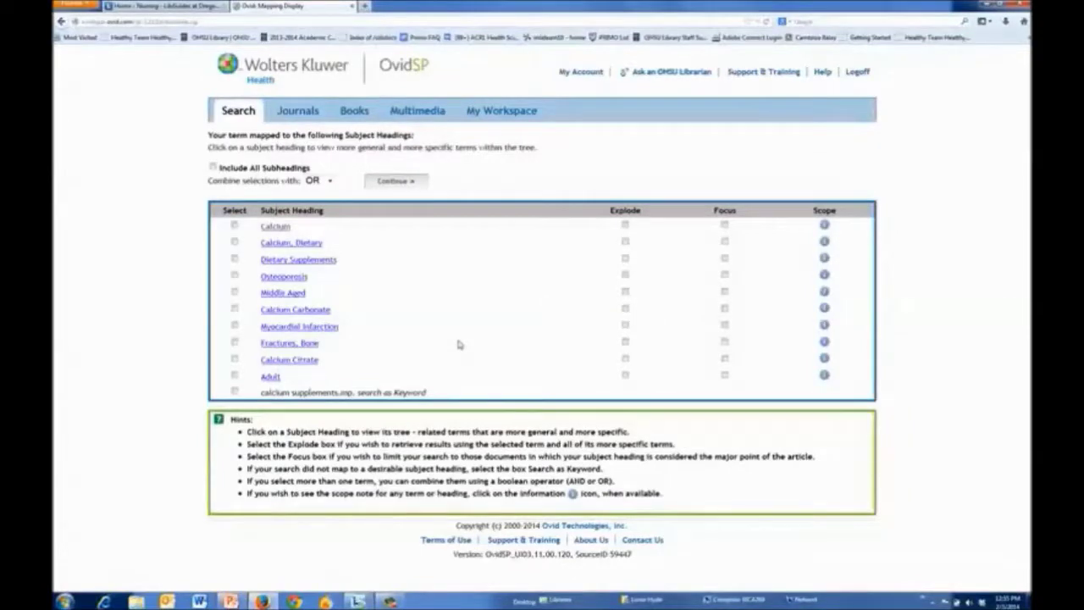
pyautogui.click(823, 227)
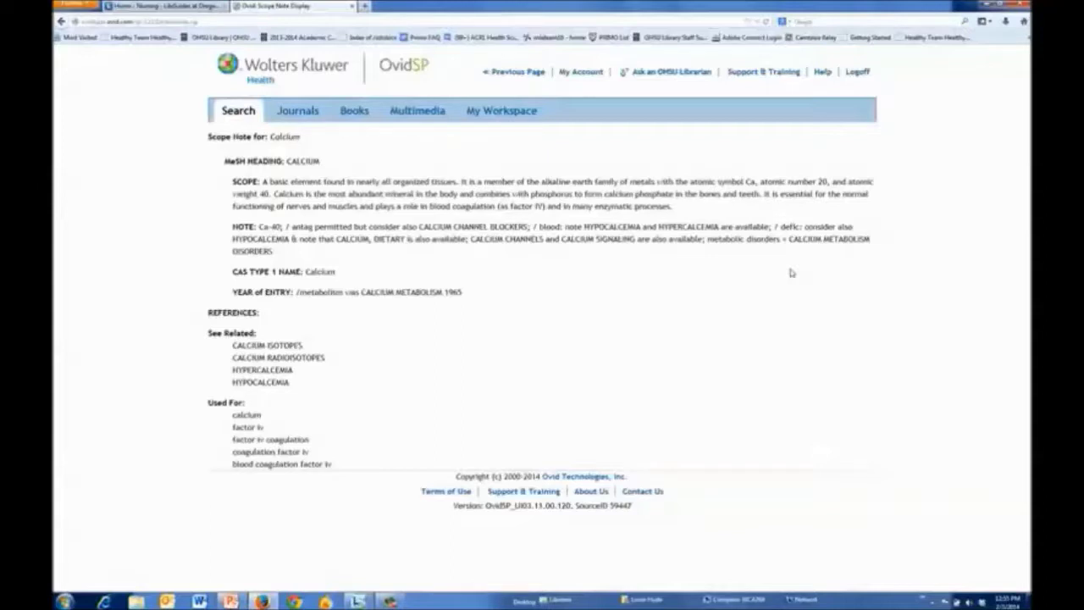
pyautogui.click(61, 21)
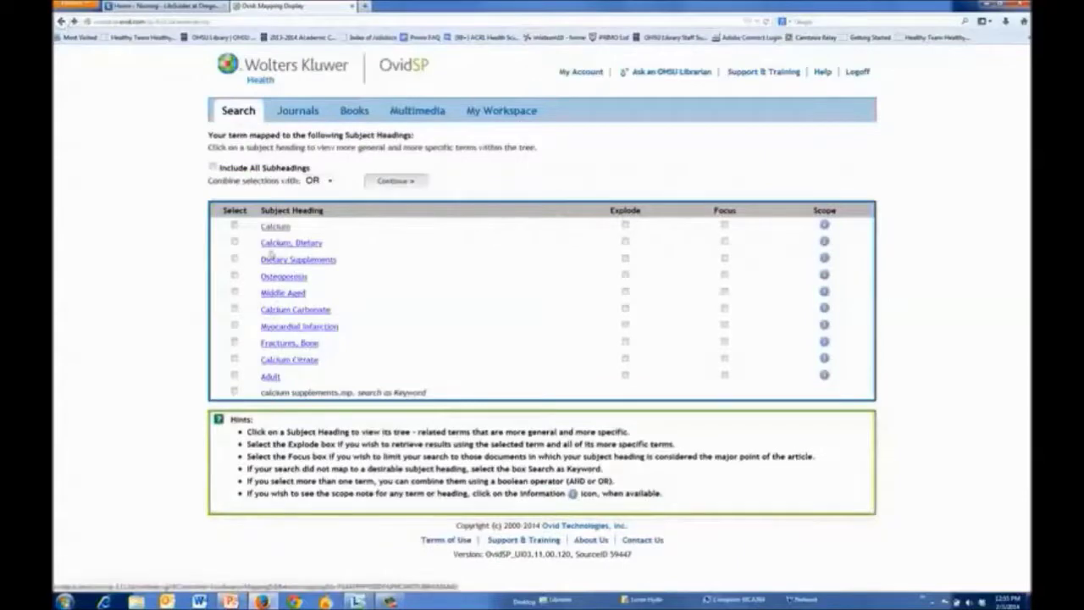
pyautogui.click(824, 243)
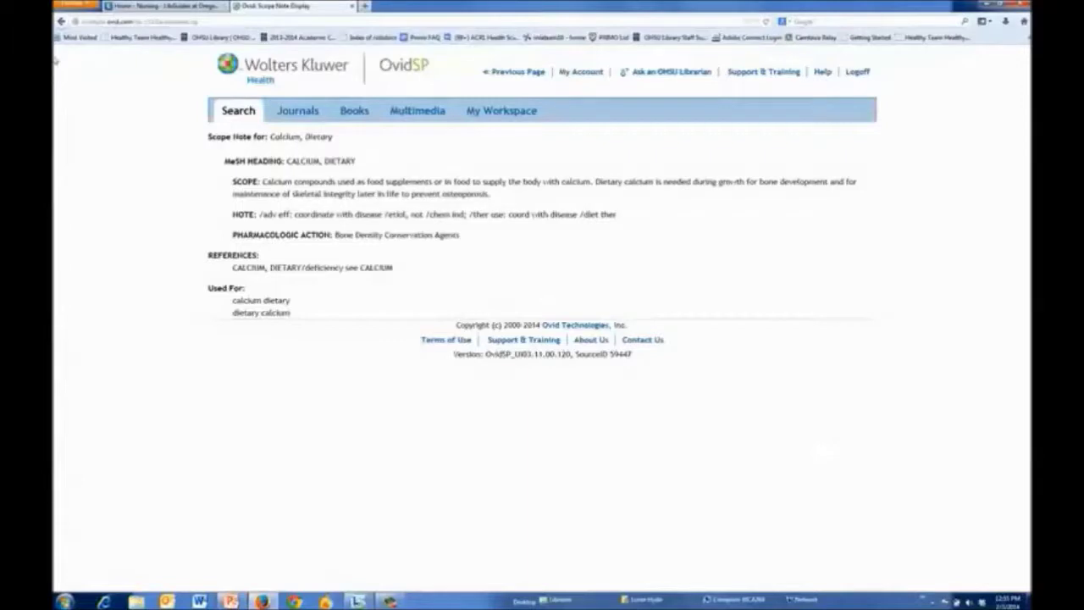
pyautogui.click(63, 23)
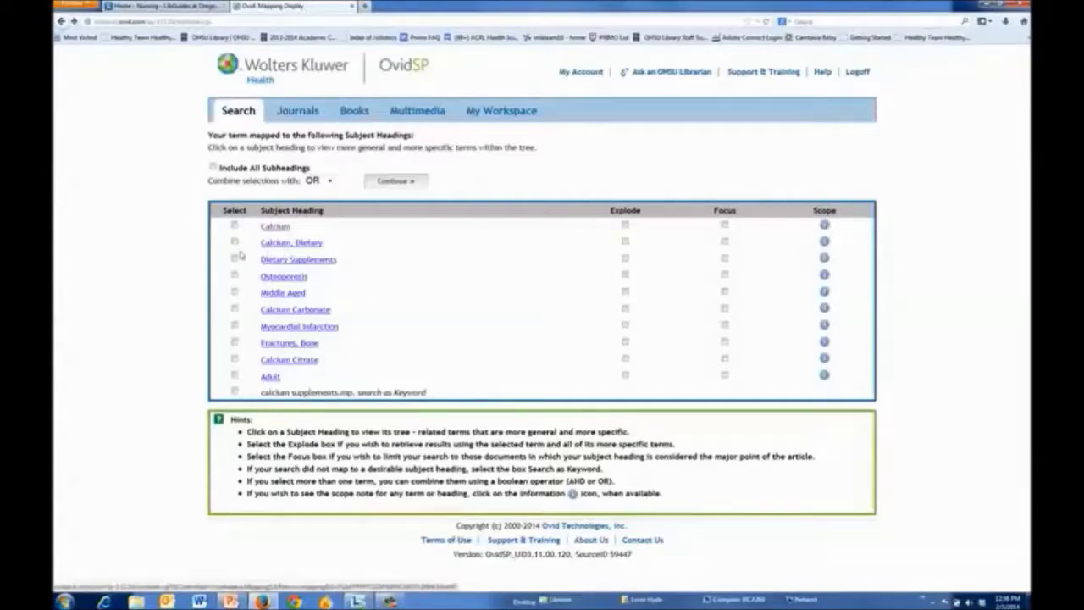
# Run the Calcium, Dietary subject-heading search with all subheadings, giving 8690 results
pyautogui.click(273, 245)
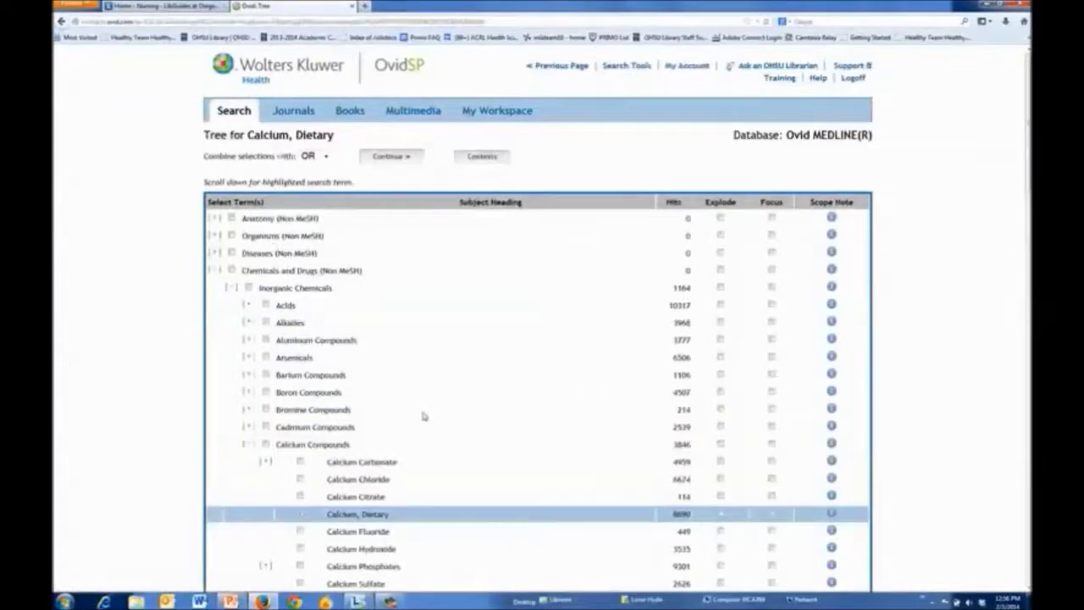
pyautogui.scroll(-1, 424, 419)
pyautogui.scroll(-2, 423, 420)
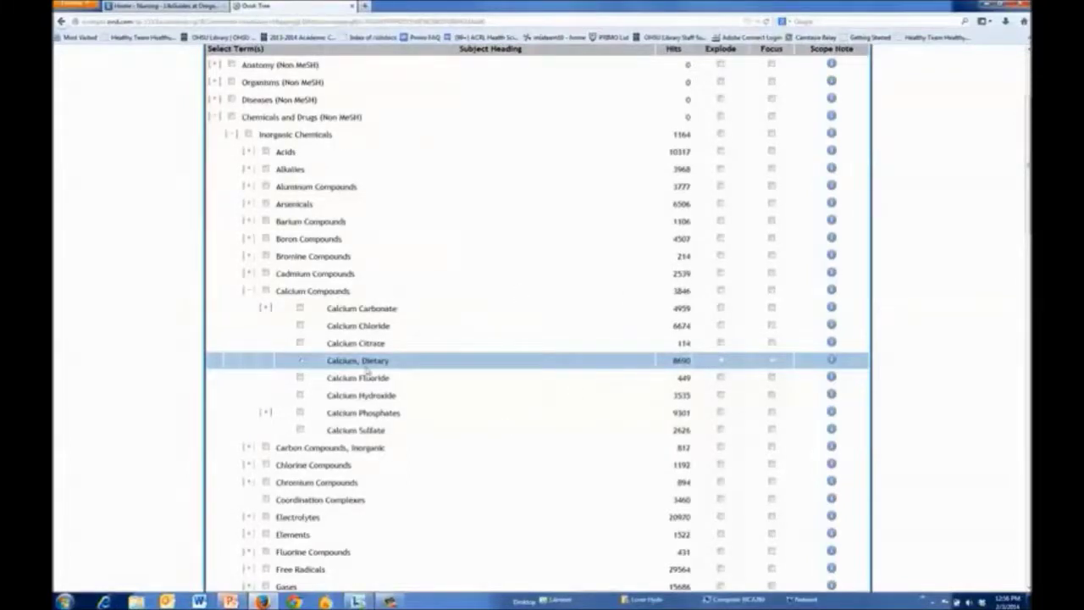
pyautogui.scroll(2, 406, 373)
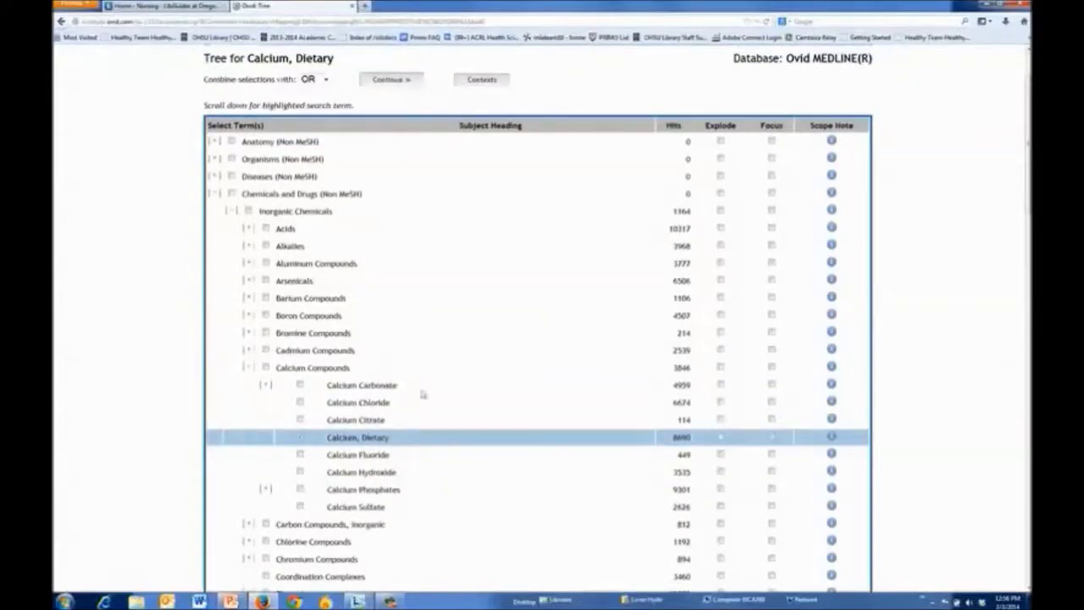
pyautogui.click(413, 80)
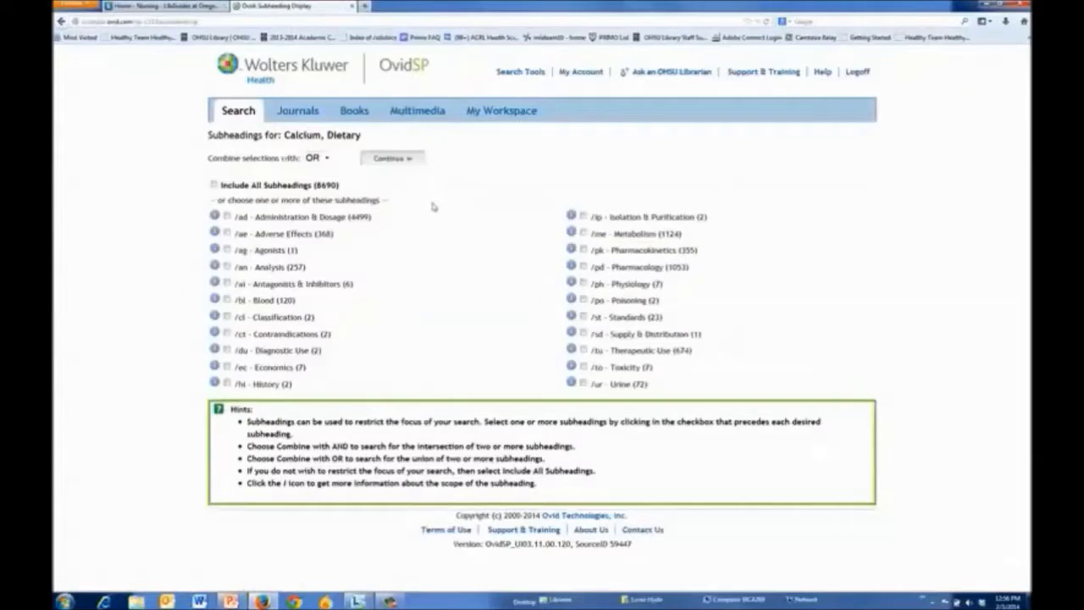
pyautogui.click(392, 160)
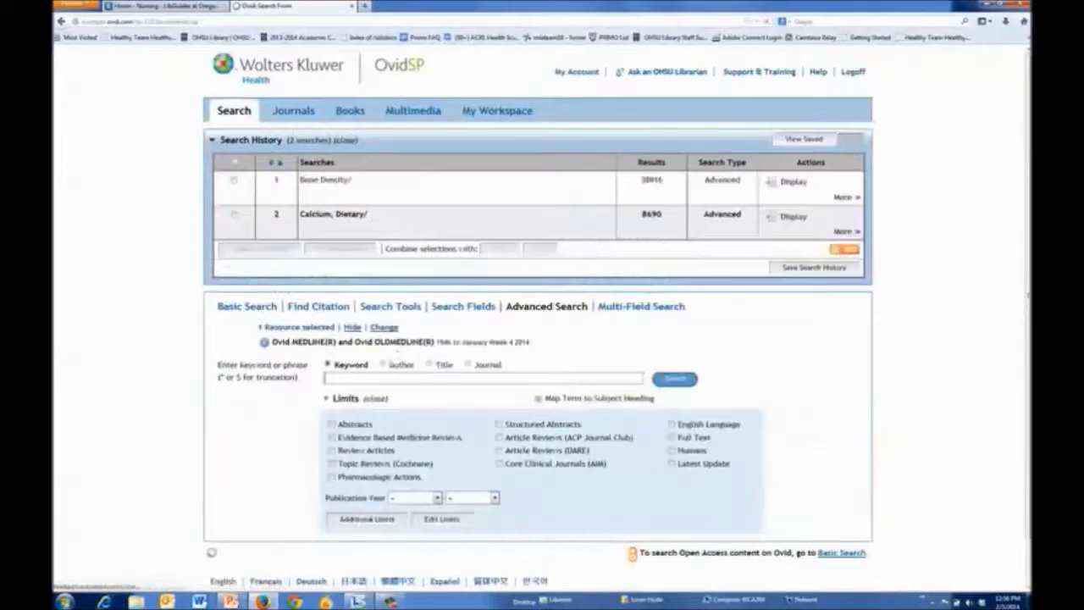
# Search calcium supplements again and AND the Calcium and Dietary Supplements headings, giving 1170 results
pyautogui.write('cal')
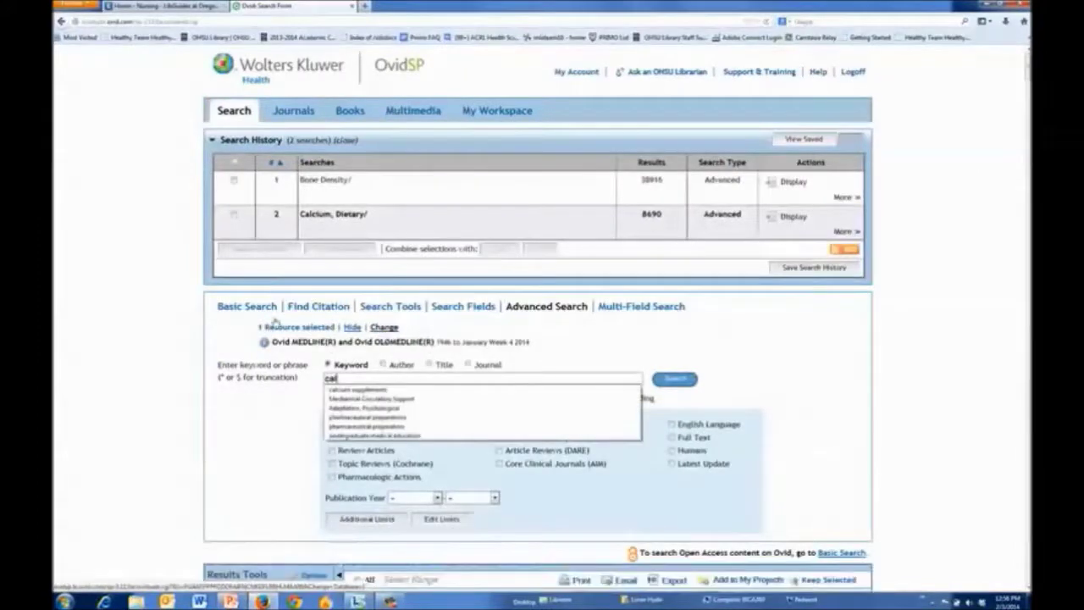
pyautogui.click(362, 391)
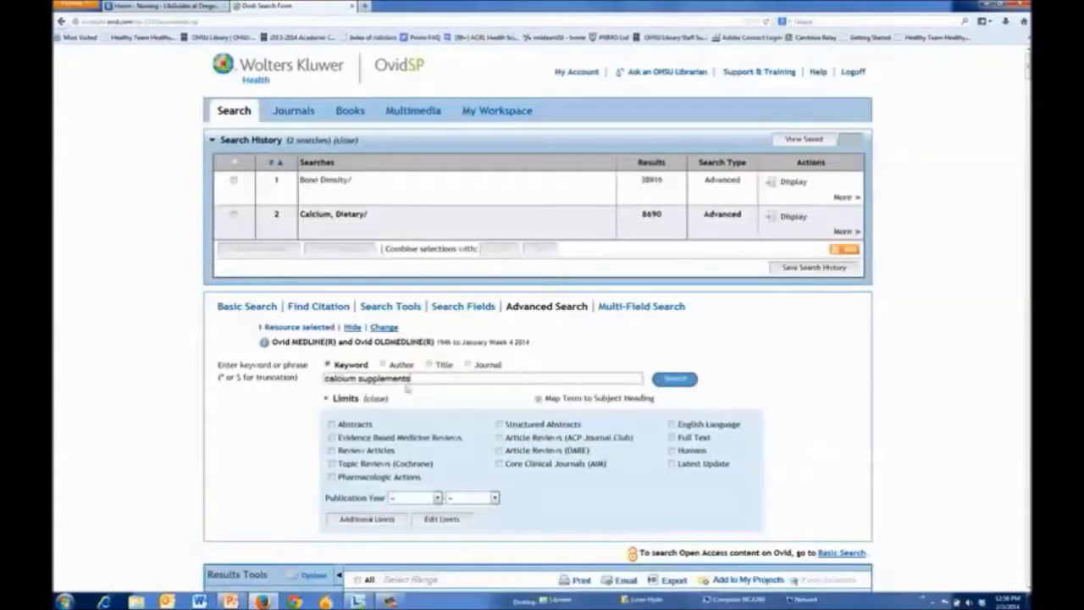
pyautogui.click(672, 382)
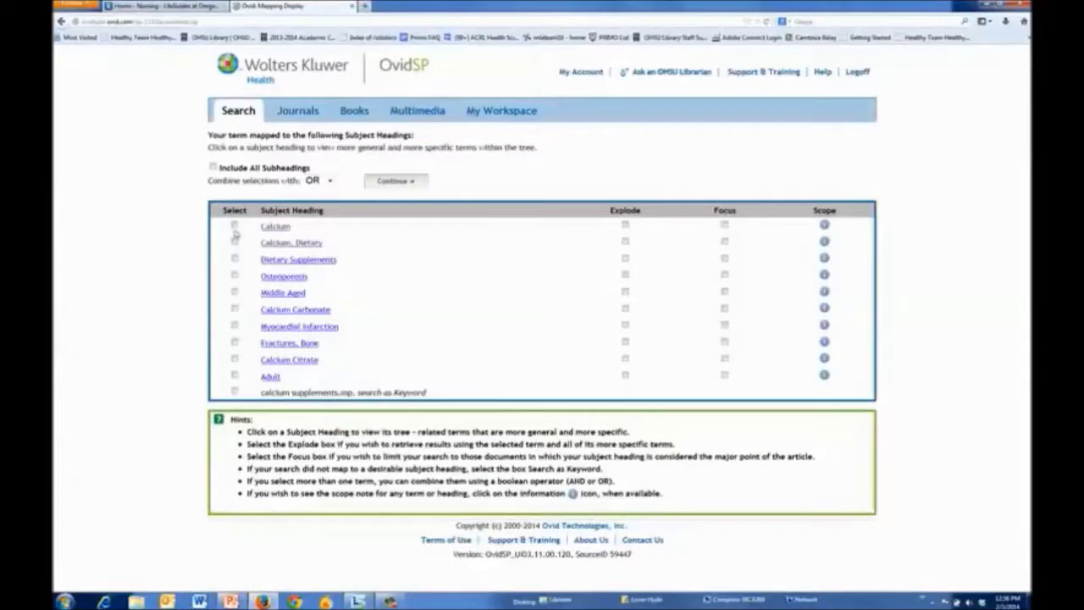
pyautogui.click(234, 225)
pyautogui.click(322, 180)
pyautogui.click(318, 193)
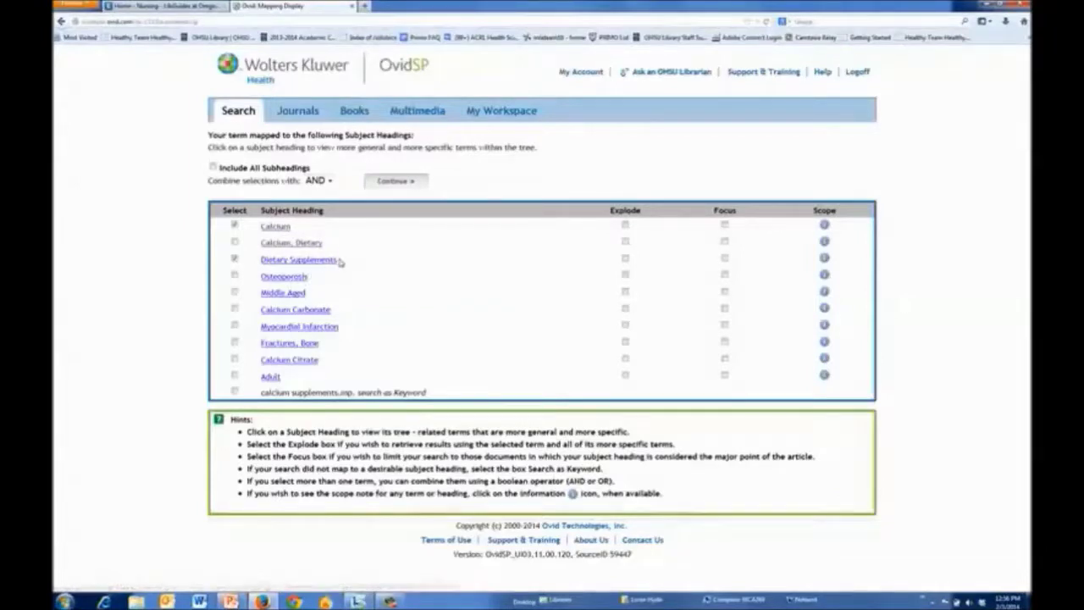
pyautogui.click(408, 183)
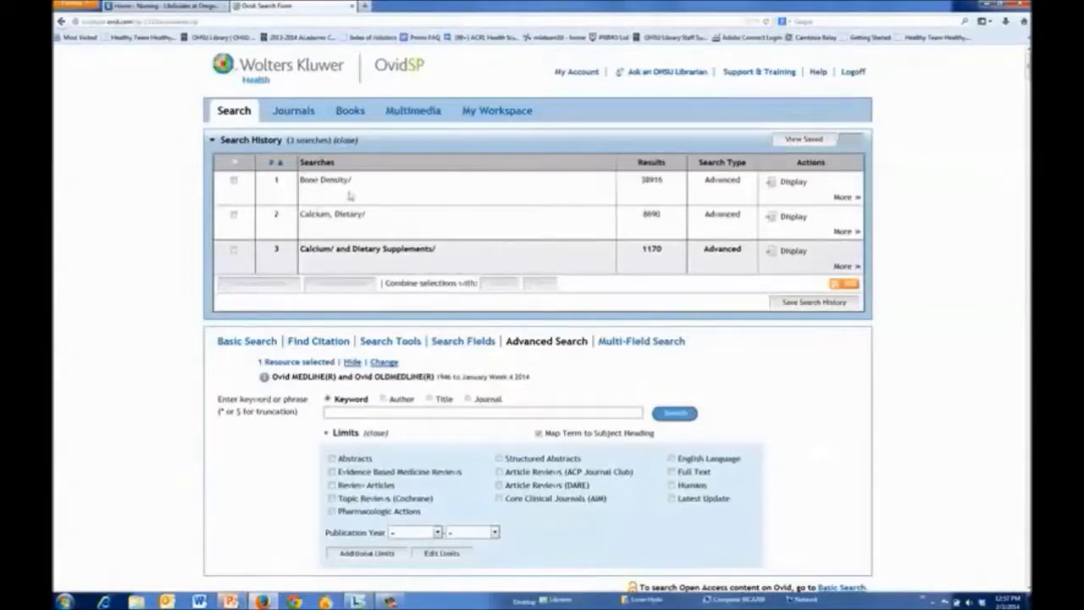
# Combine history searches 2 and 3 with OR, giving 9710 results
pyautogui.click(235, 216)
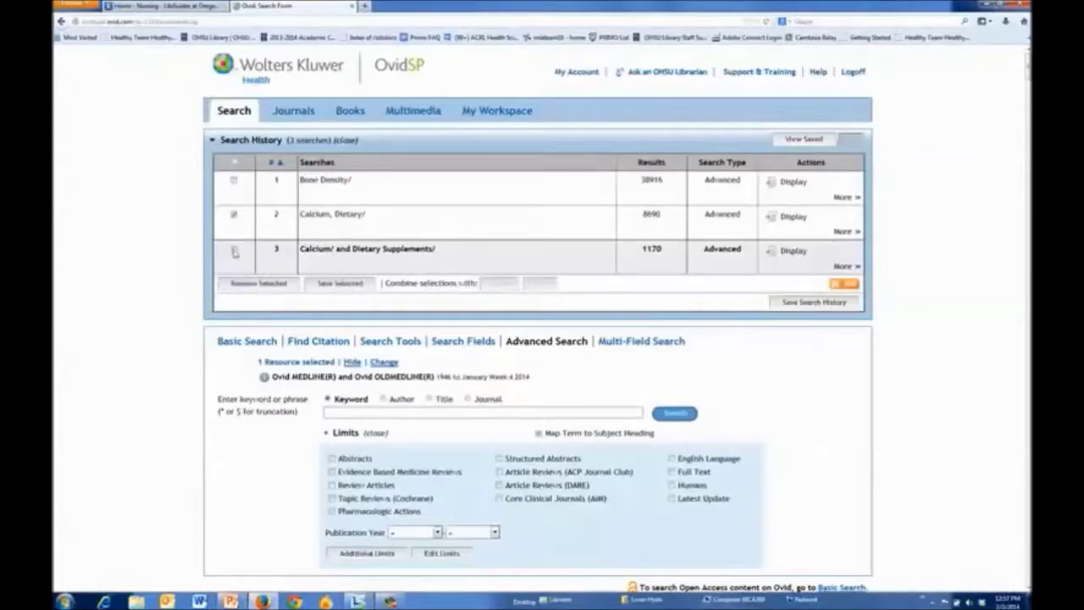
pyautogui.click(235, 251)
pyautogui.click(539, 283)
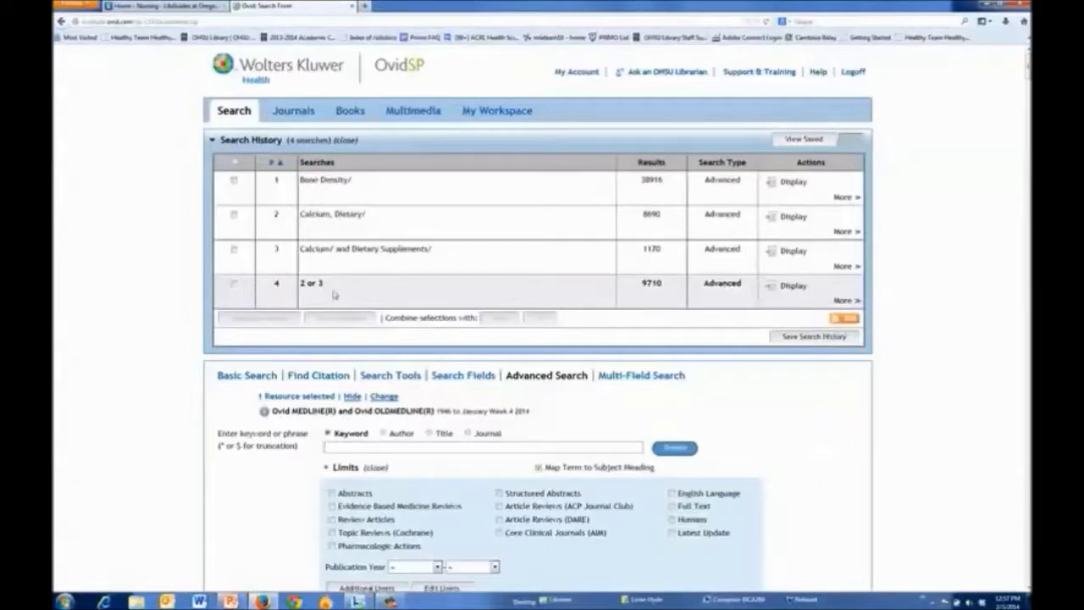
# Run a keyword search for 'exercise'
pyautogui.moveTo(321, 282); pyautogui.dragTo(297, 287)
pyautogui.click(359, 294)
pyautogui.write('exercise')
pyautogui.press('Return')
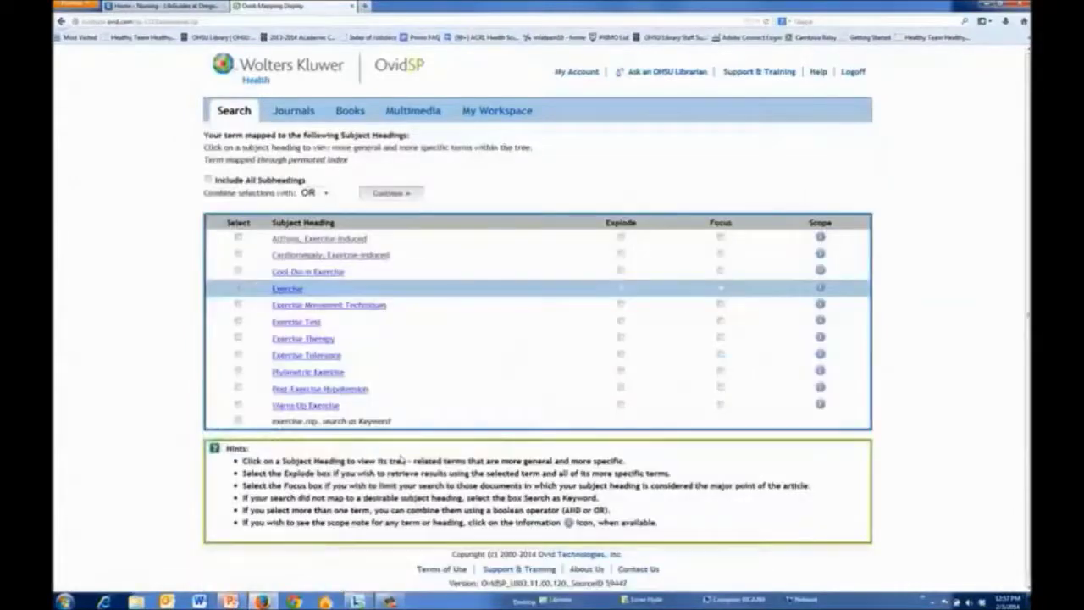
# Explode the Exercise subject heading and run it with all subheadings, giving 113723 results
pyautogui.click(286, 290)
pyautogui.scroll(-8, 525, 417)
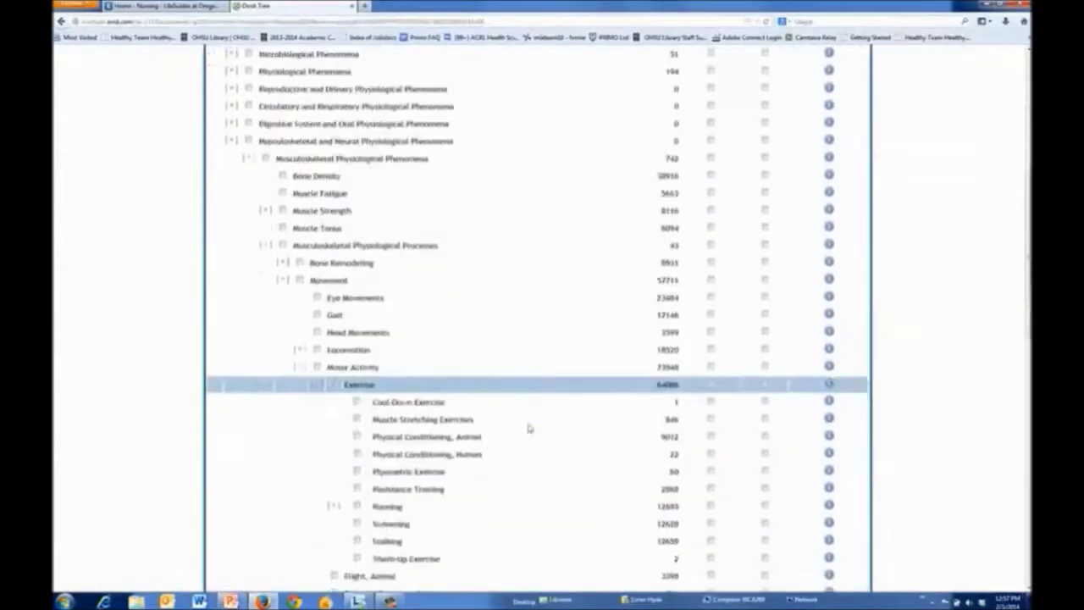
pyautogui.scroll(-2, 354, 387)
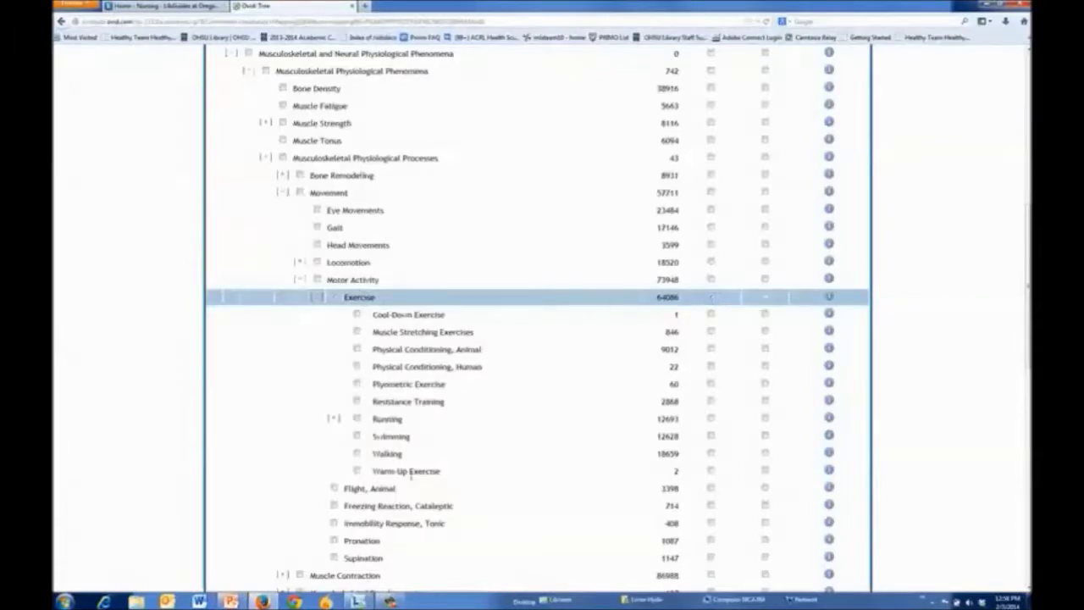
pyautogui.moveTo(440, 473); pyautogui.dragTo(370, 319)
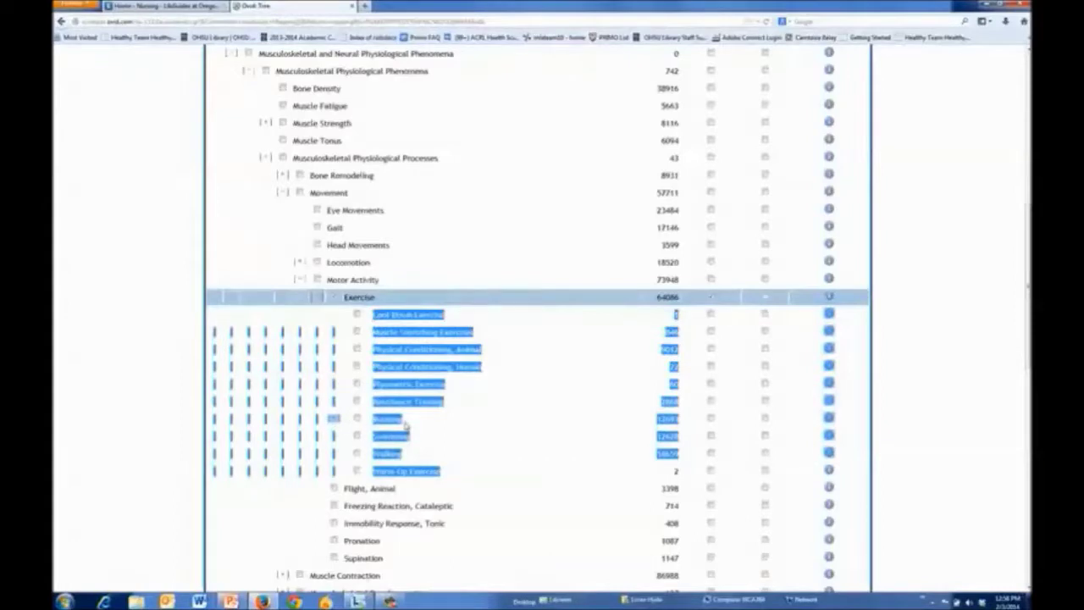
pyautogui.click(440, 442)
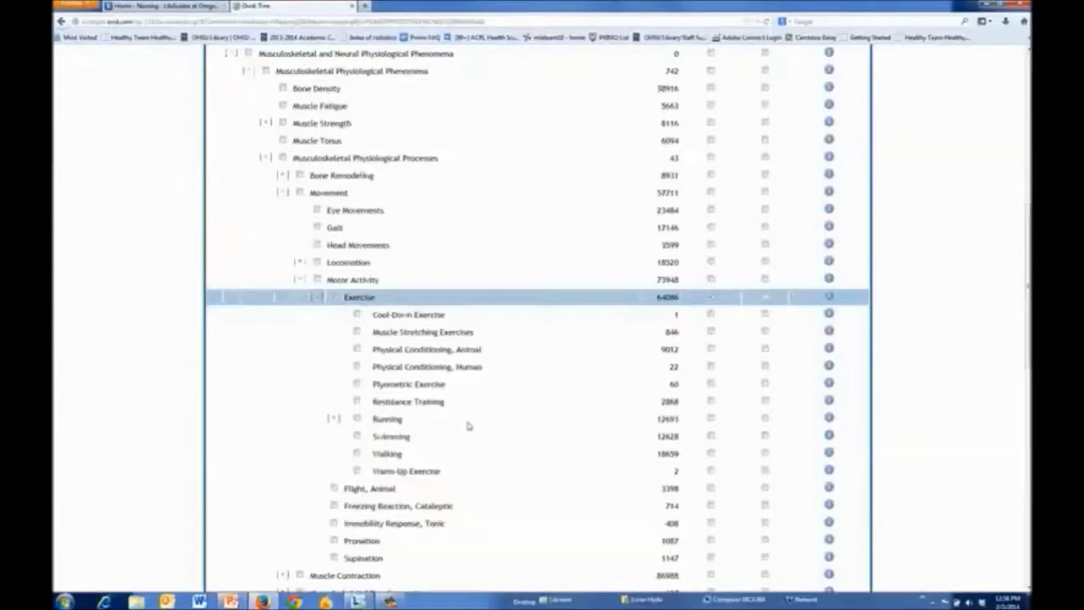
pyautogui.scroll(4, 469, 407)
pyautogui.scroll(5, 469, 418)
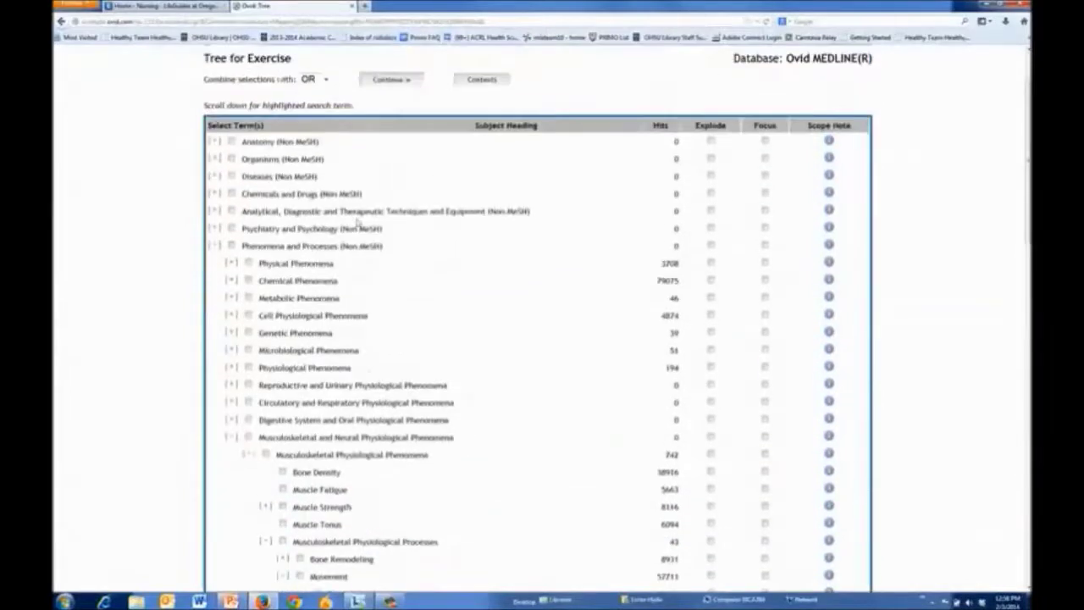
pyautogui.click(390, 80)
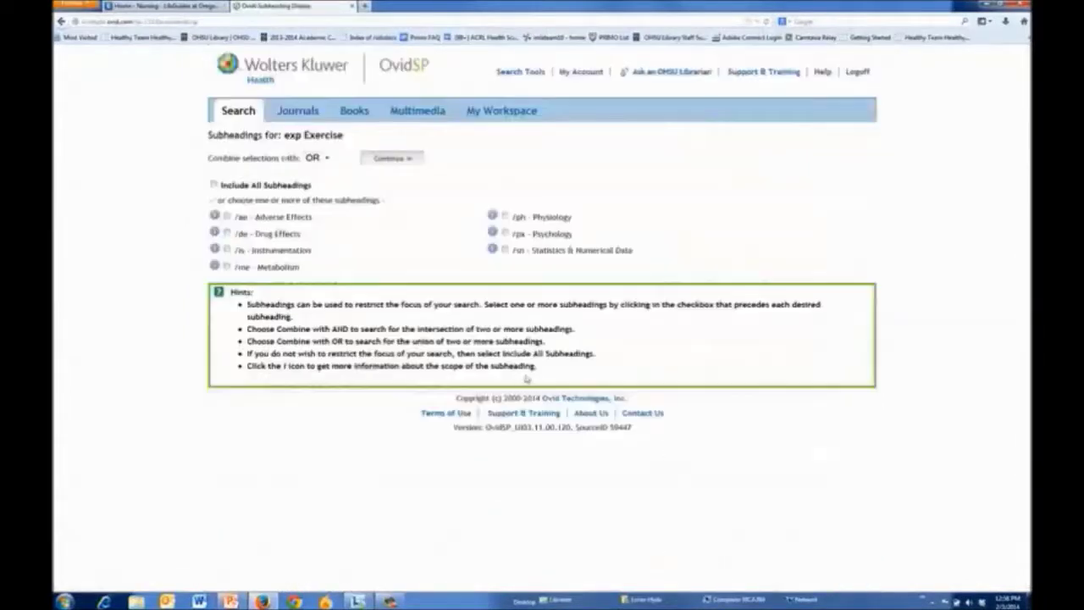
pyautogui.click(395, 164)
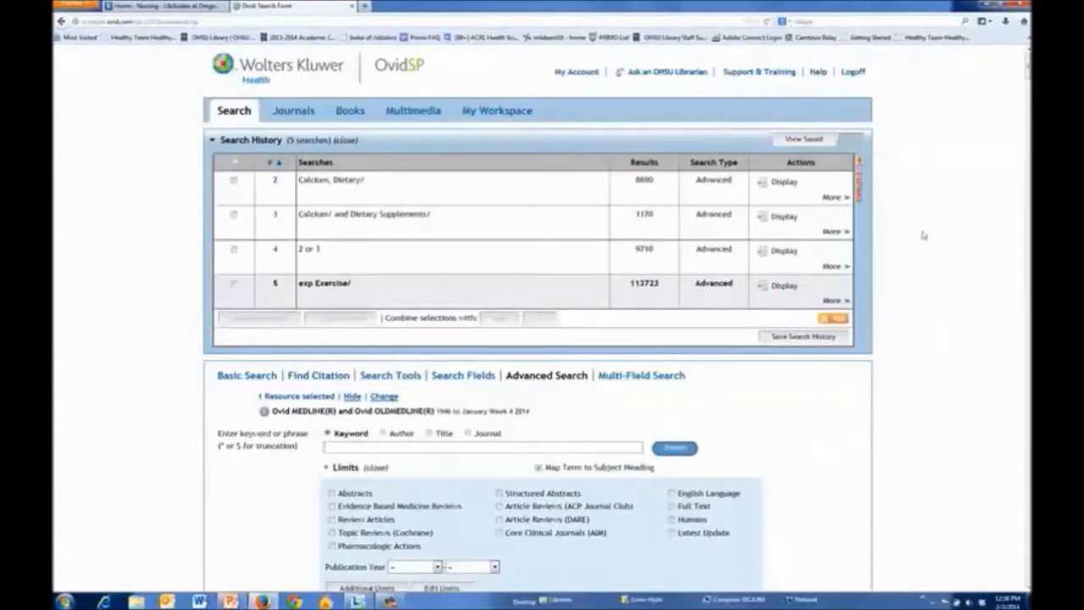
# Expand the history and combine searches 1, 4 and 5 with AND into search 6 (246 results)
pyautogui.click(861, 165)
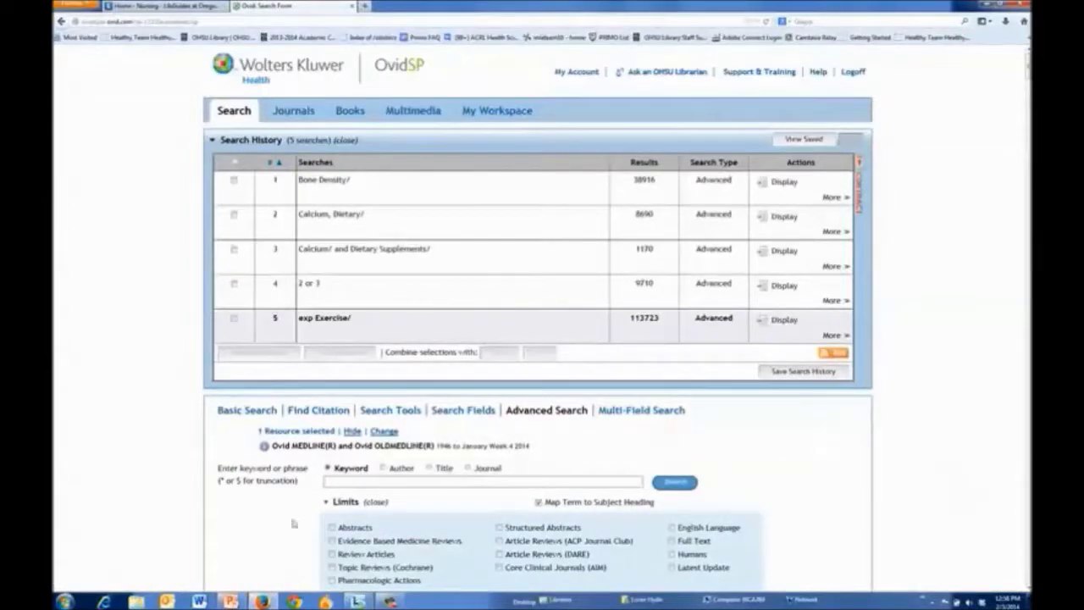
pyautogui.click(234, 182)
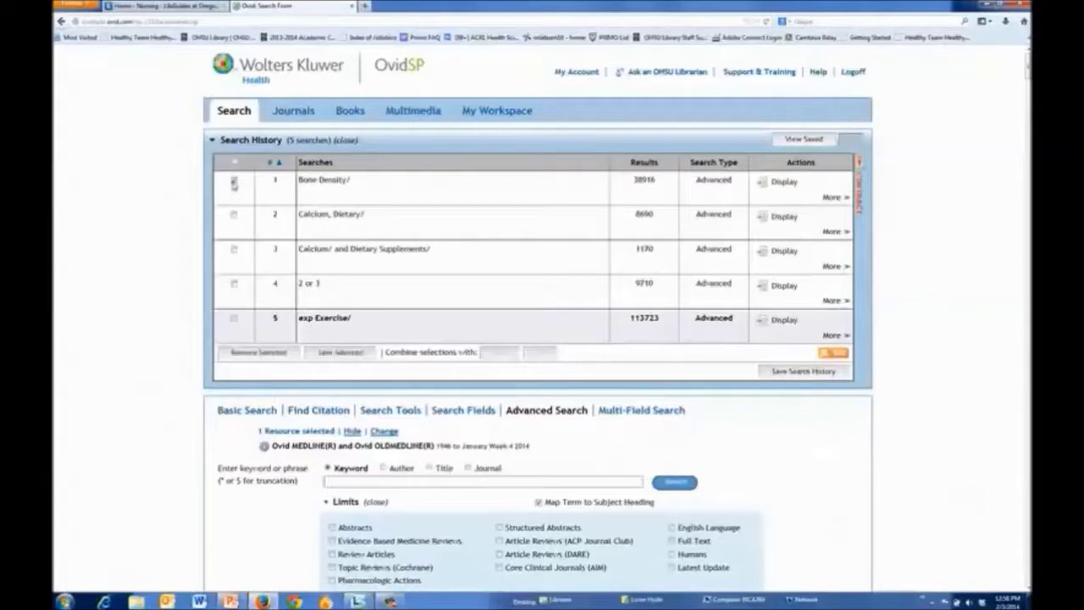
pyautogui.click(235, 285)
pyautogui.click(234, 320)
pyautogui.click(498, 353)
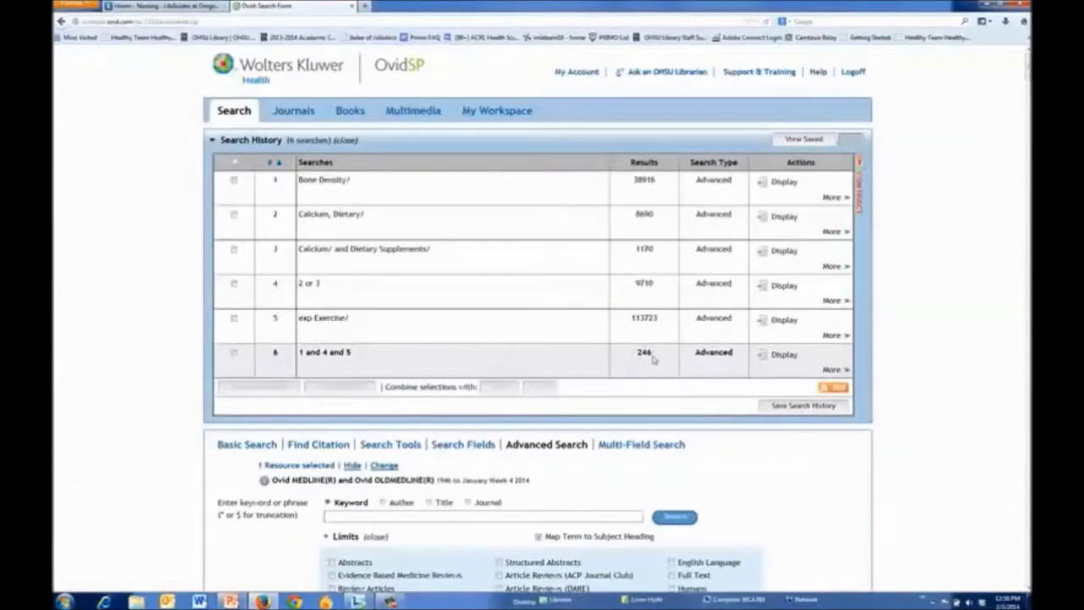
pyautogui.scroll(-3, 713, 456)
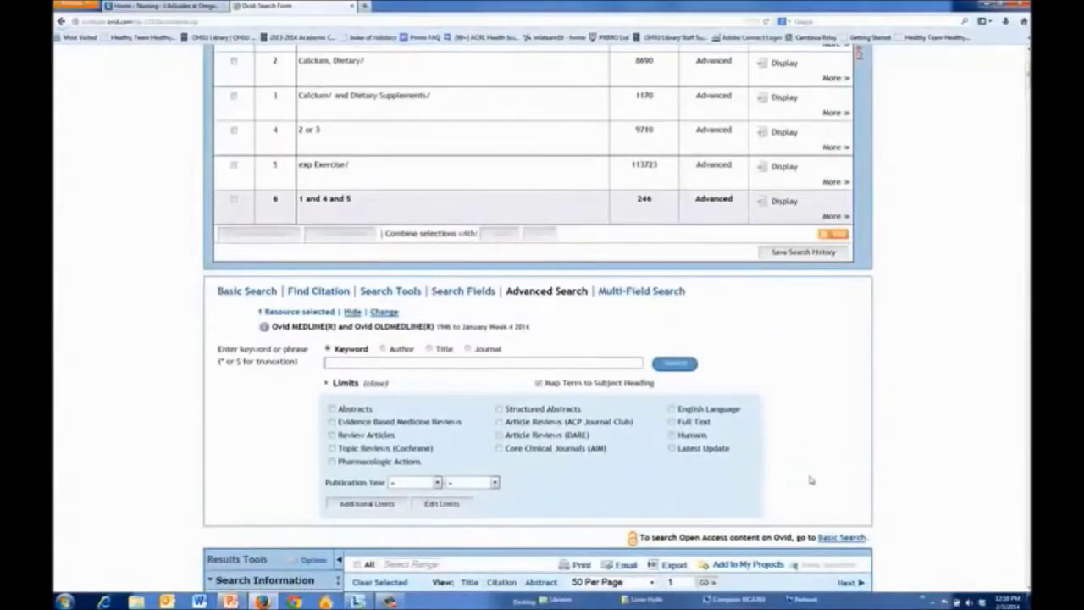
# Open Additional Limits for search 6 and select Adult (19 to 44 years) and Middle Age (45 to 64 years)
pyautogui.click(351, 506)
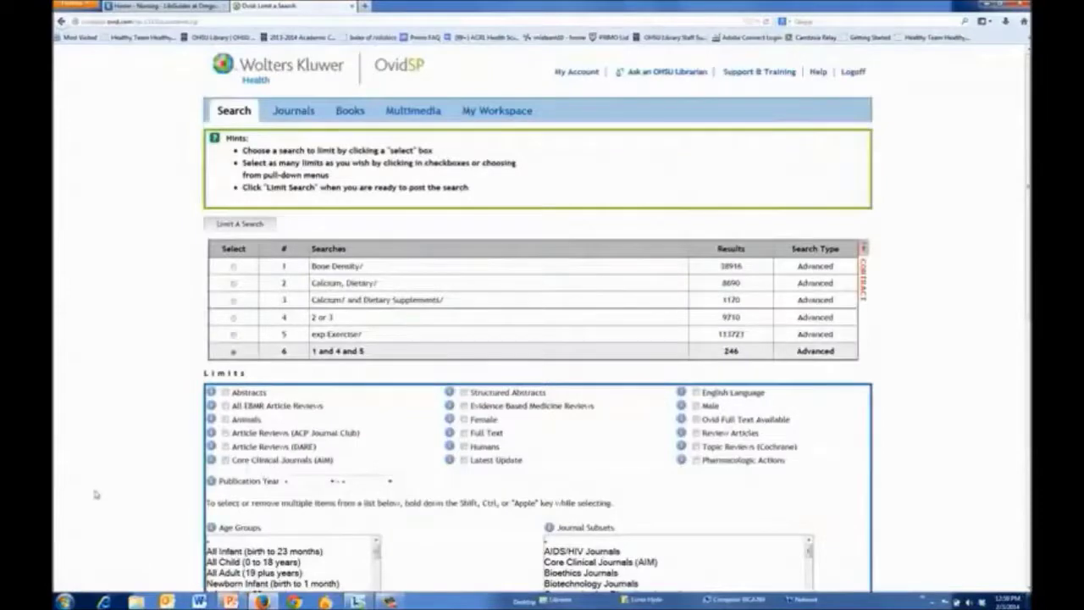
pyautogui.scroll(-2, 118, 443)
pyautogui.scroll(-5, 118, 444)
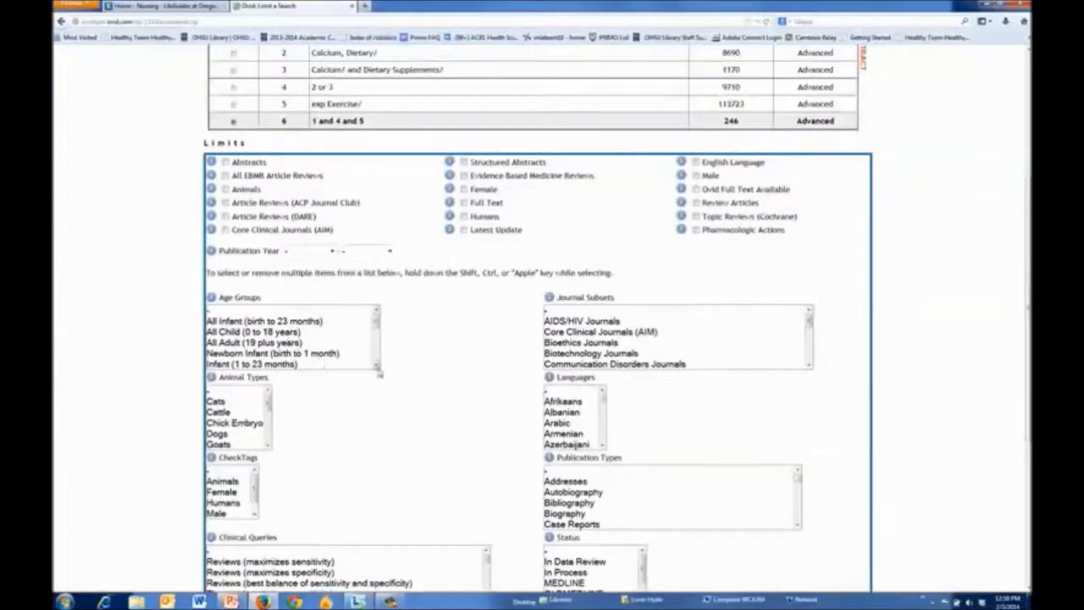
pyautogui.click(377, 367)
pyautogui.click(377, 366)
pyautogui.click(377, 367)
pyautogui.click(377, 367)
pyautogui.click(377, 367)
pyautogui.click(377, 367)
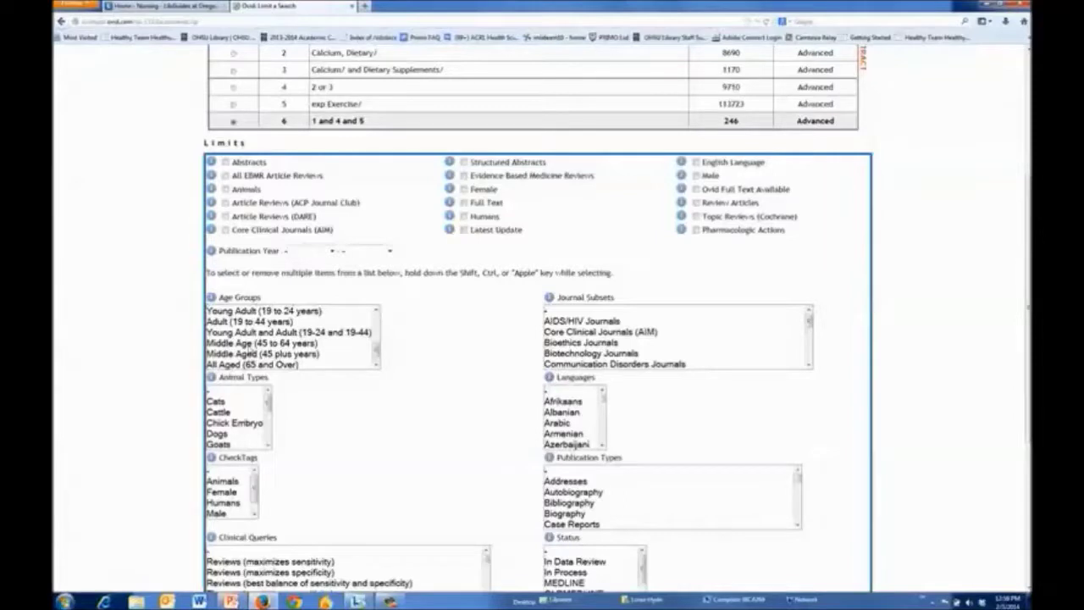
pyautogui.click(249, 323)
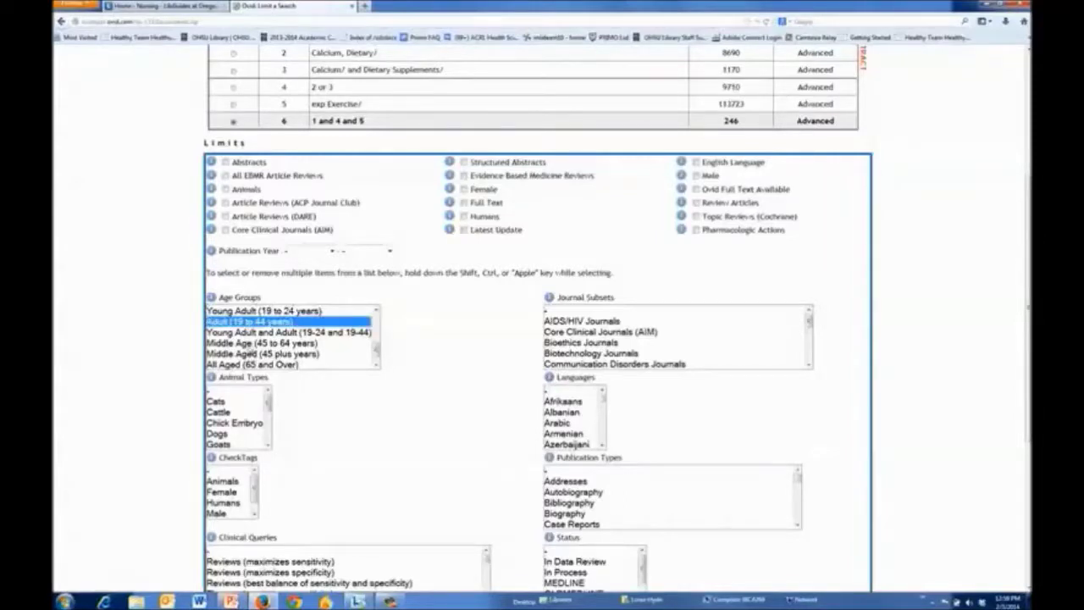
pyautogui.keyDown('ctrl'); pyautogui.click(250, 345); pyautogui.keyUp('ctrl')
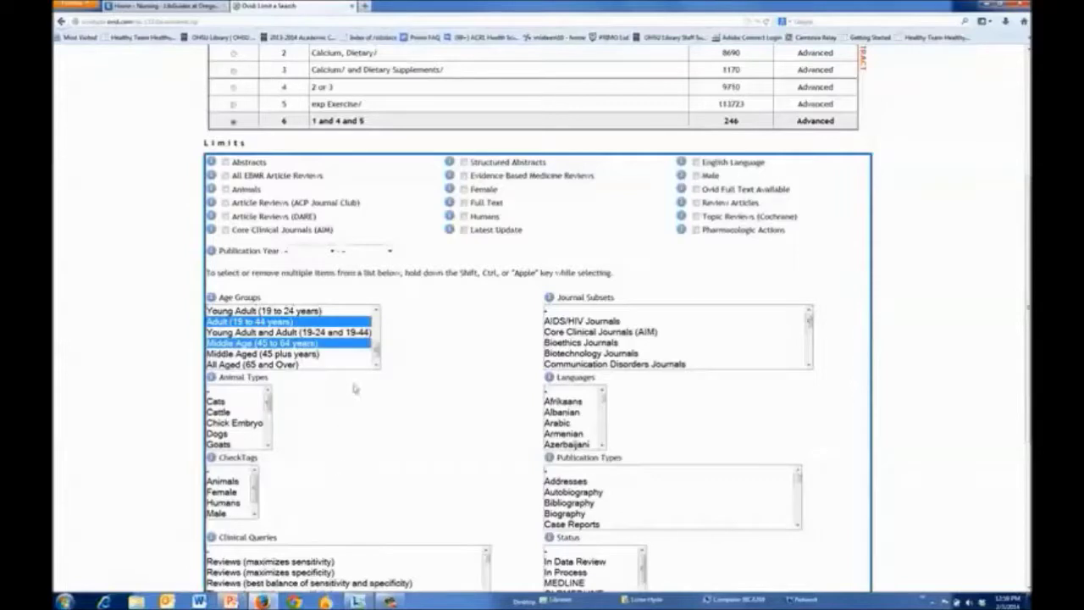
pyautogui.click(377, 366)
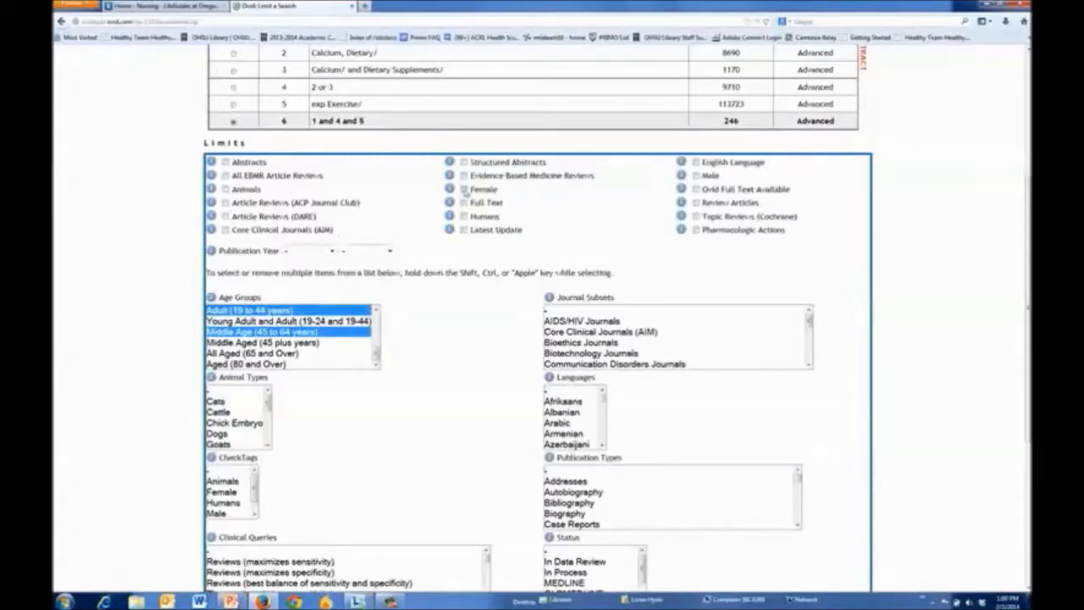
# Limit search 6 to female subjects, producing search 7 with 138 results
pyautogui.click(464, 190)
pyautogui.scroll(3, 464, 449)
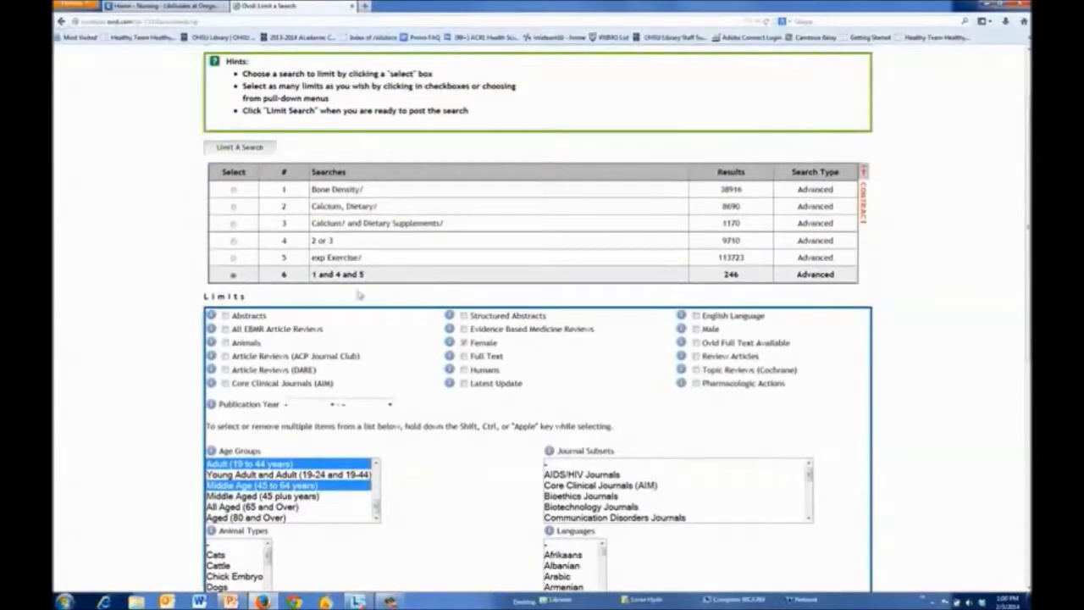
pyautogui.click(231, 150)
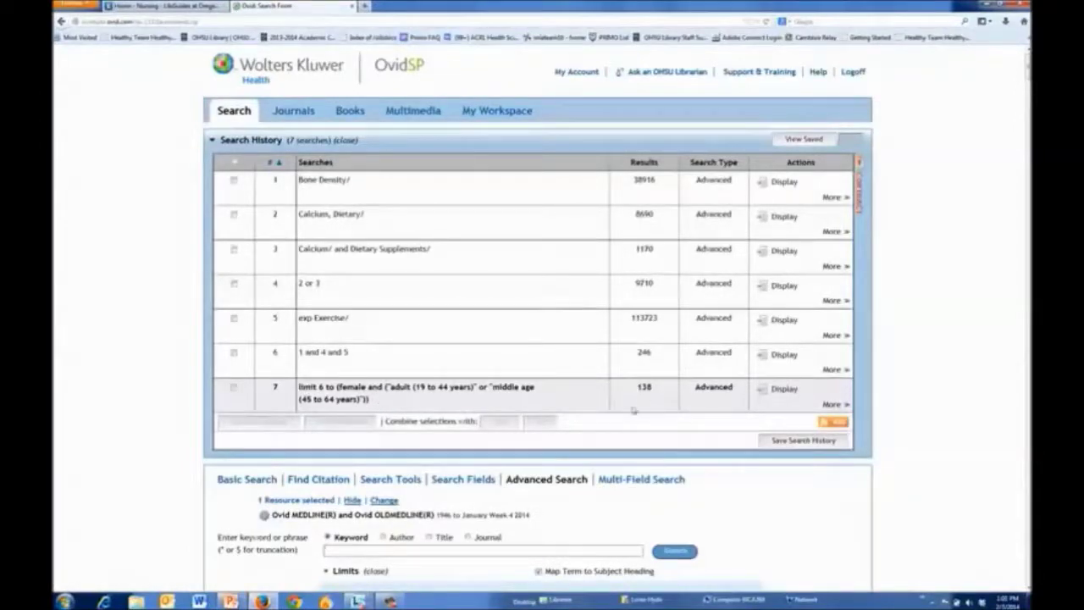
# Bring up the full additional limits form for search 7 and reach the Publication Types list
pyautogui.scroll(-2, 150, 503)
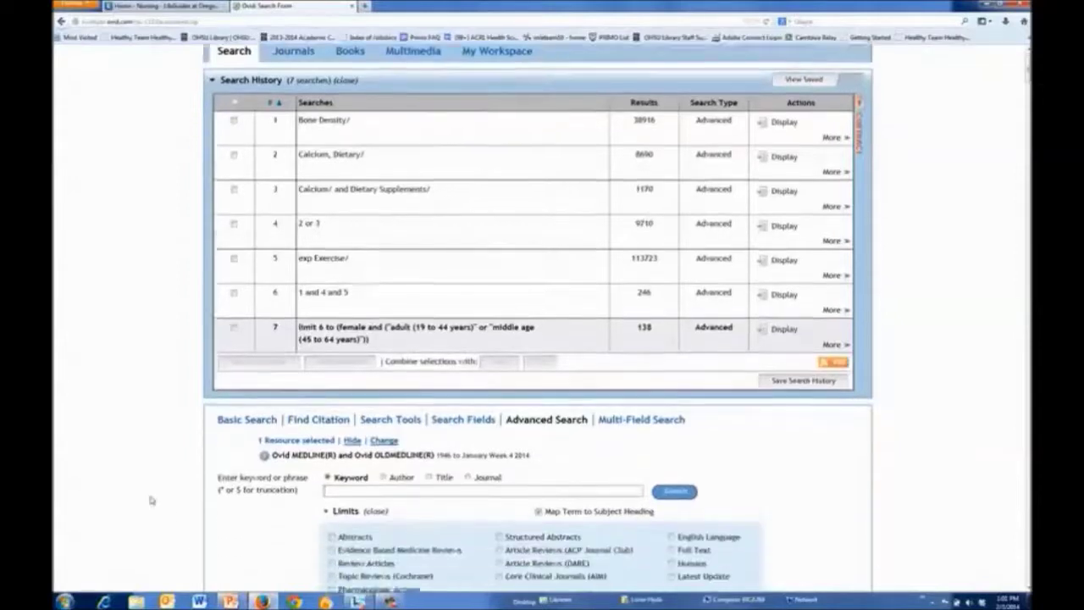
pyautogui.scroll(-4, 133, 486)
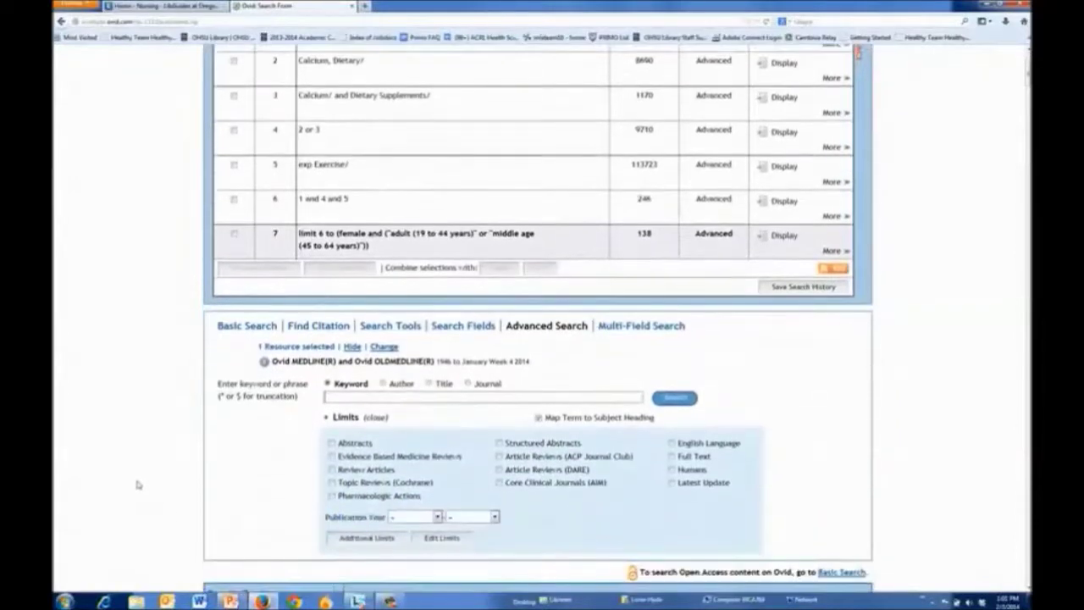
pyautogui.scroll(-2, 138, 489)
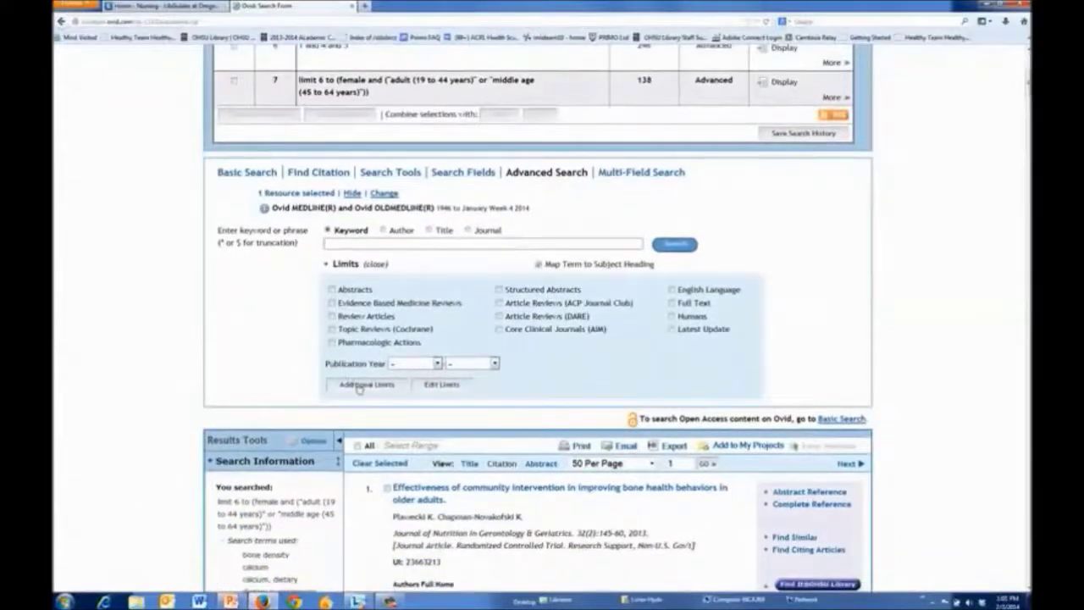
pyautogui.click(360, 387)
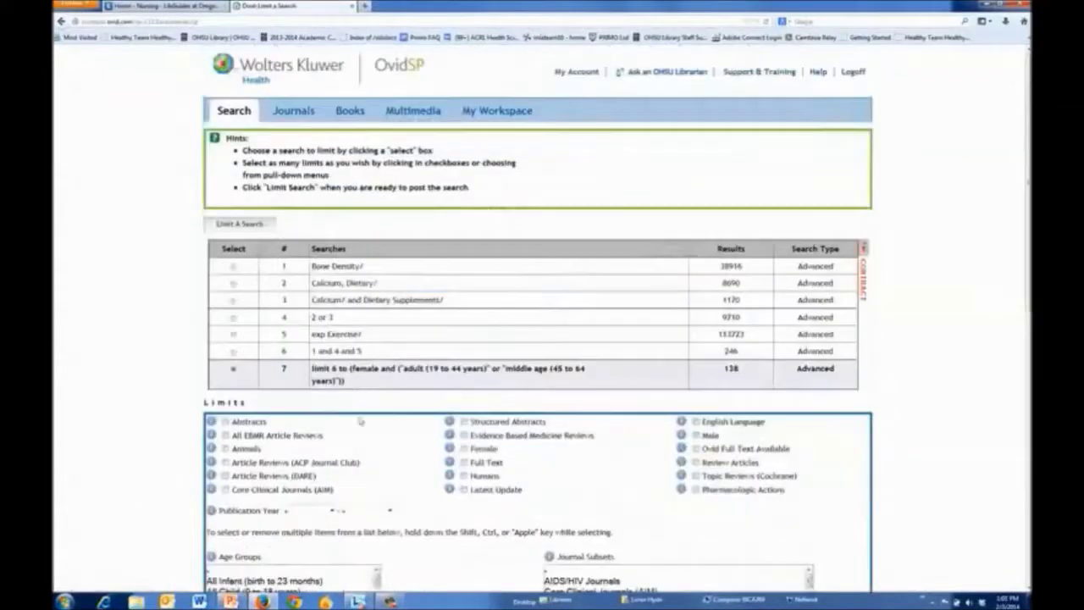
pyautogui.scroll(-1, 147, 503)
pyautogui.scroll(-4, 146, 503)
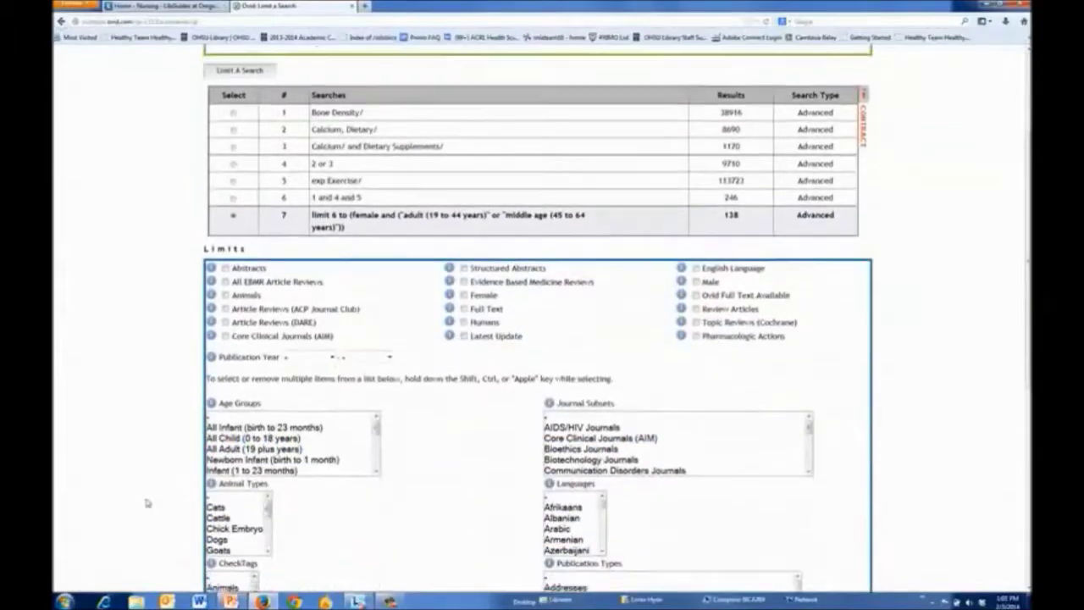
pyautogui.scroll(-2, 146, 503)
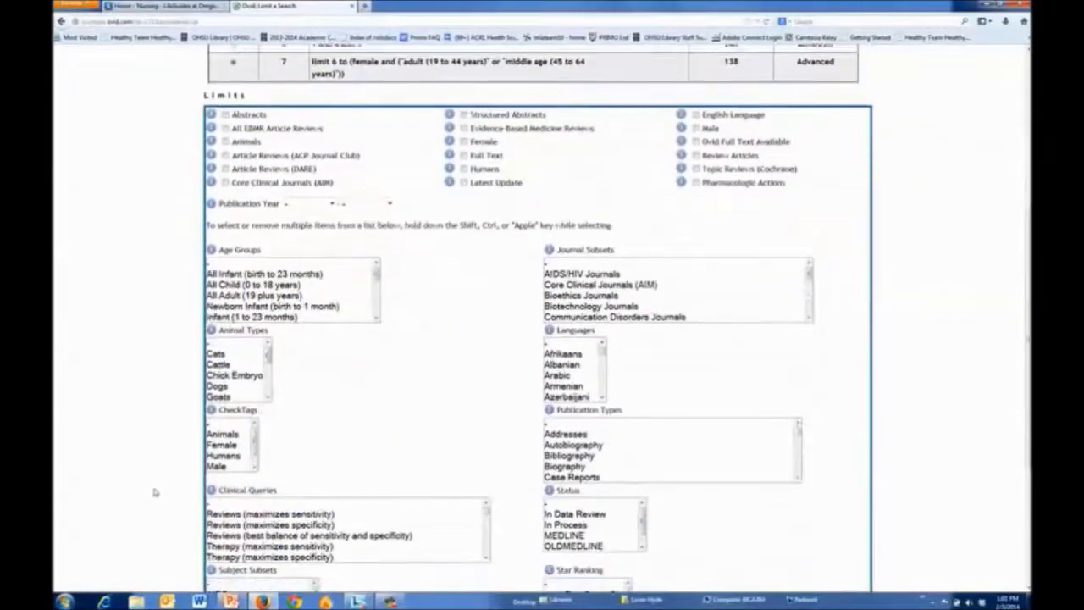
pyautogui.scroll(-3, 157, 490)
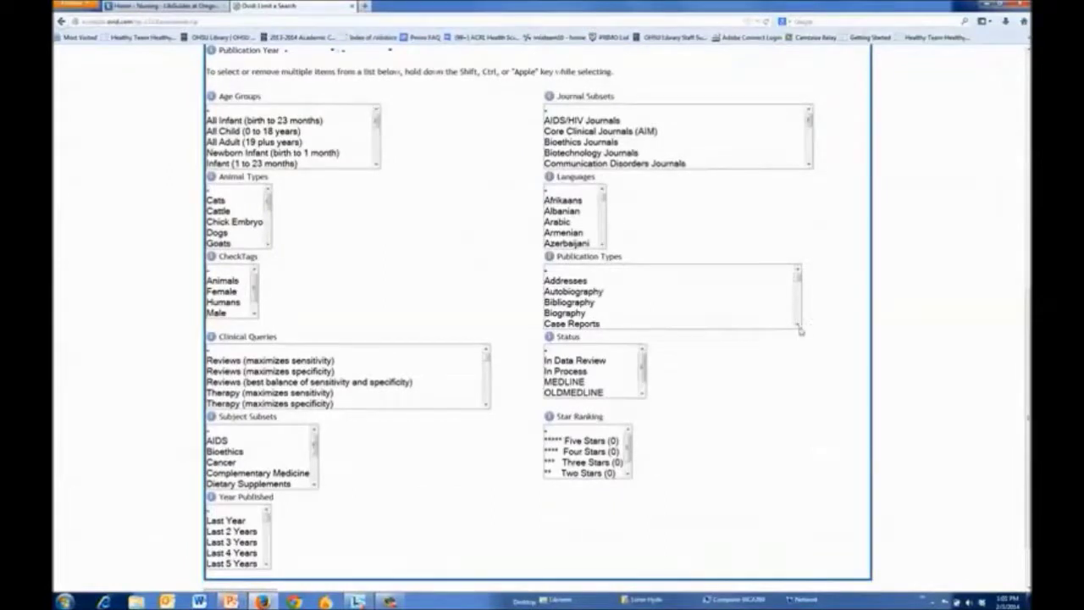
pyautogui.scroll(-2, 798, 329)
pyautogui.scroll(-8, 798, 328)
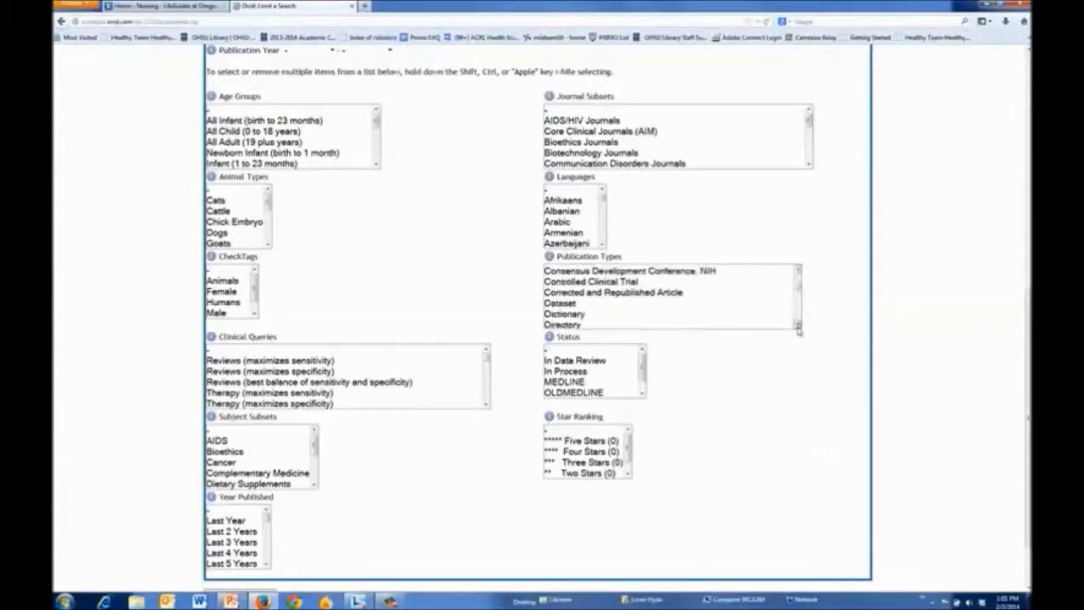
pyautogui.scroll(-4, 797, 329)
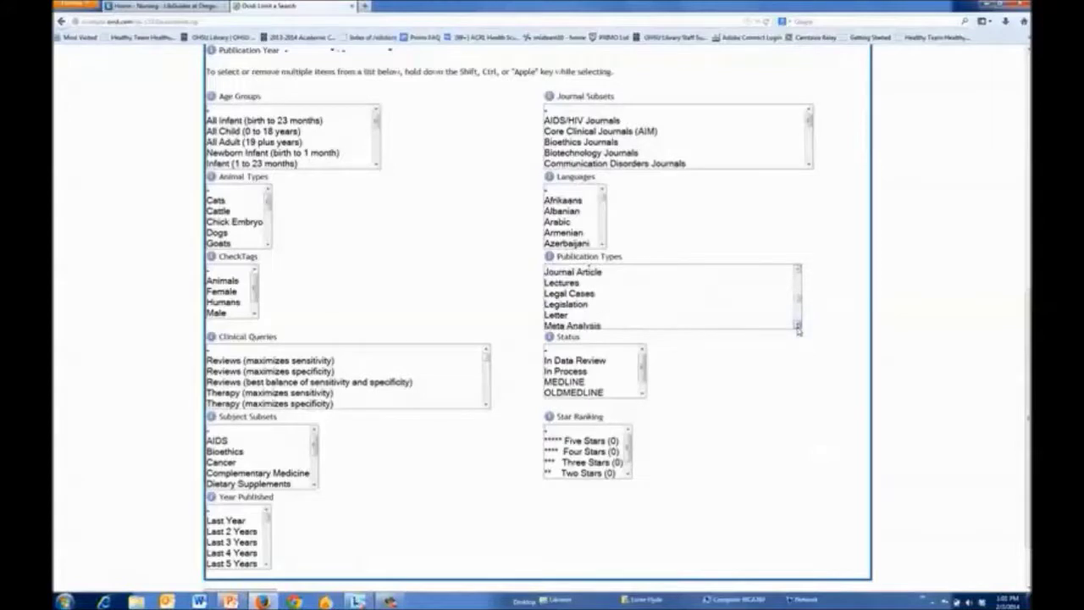
# Select Meta Analysis and Systematic Reviews as the publication types
pyautogui.click(608, 295)
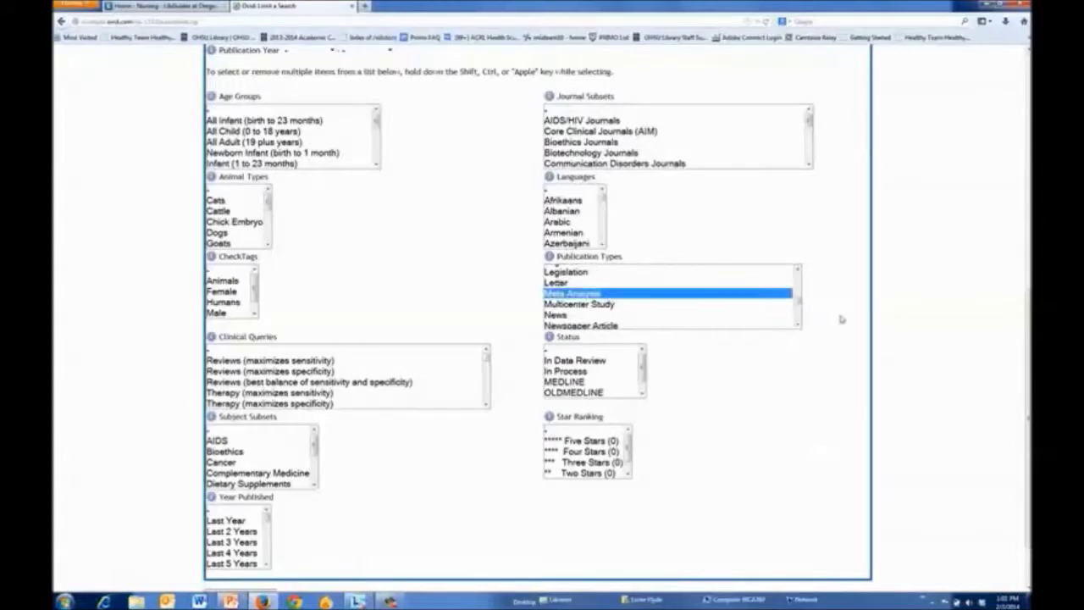
pyautogui.scroll(-6, 799, 328)
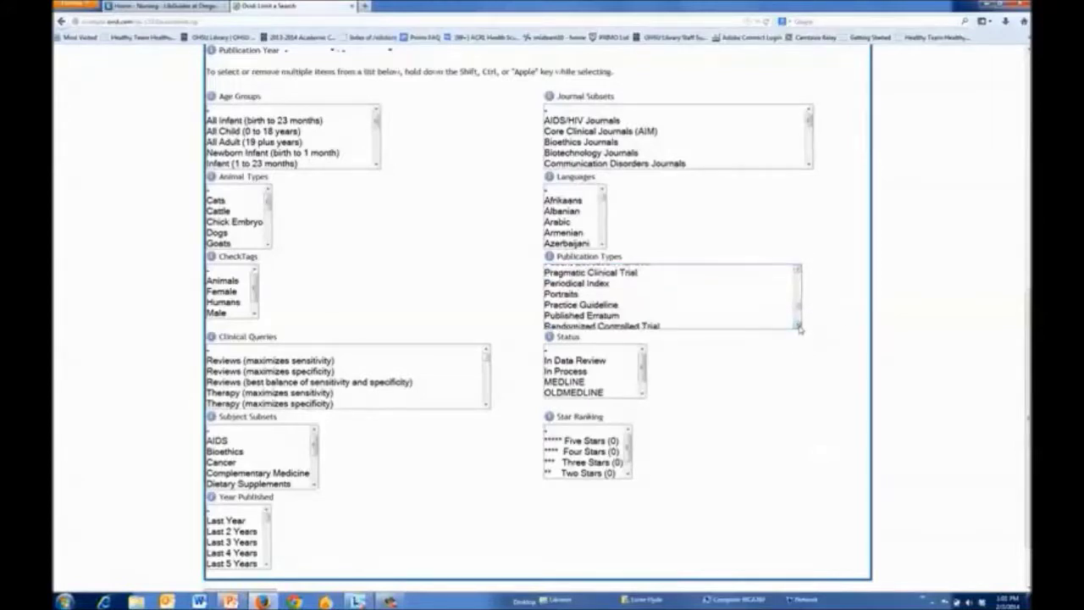
pyautogui.scroll(-5, 799, 329)
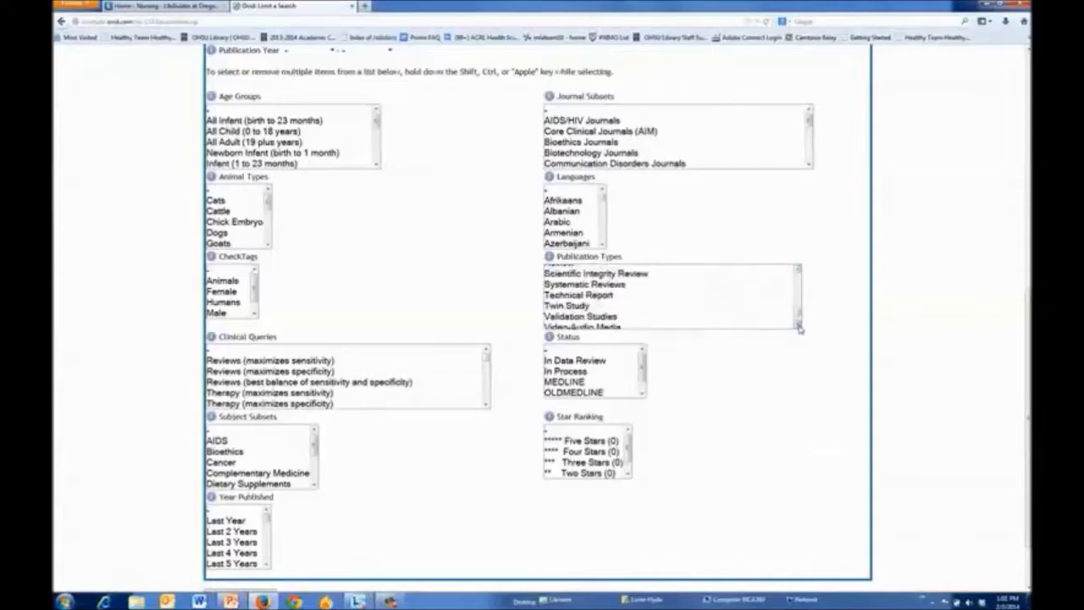
pyautogui.click(569, 286)
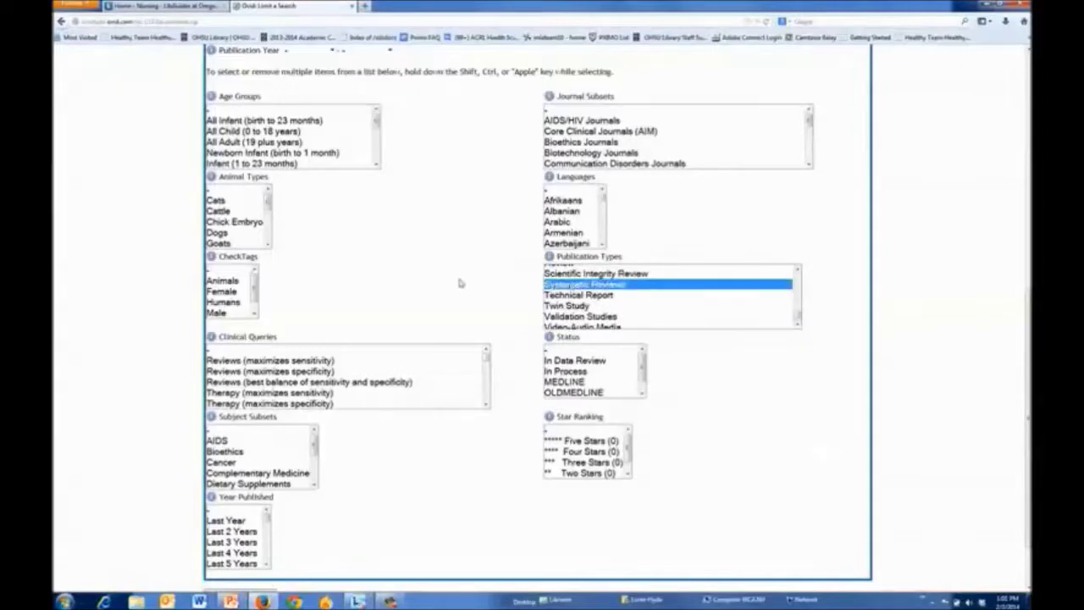
pyautogui.scroll(3, 457, 272)
pyautogui.scroll(3, 456, 297)
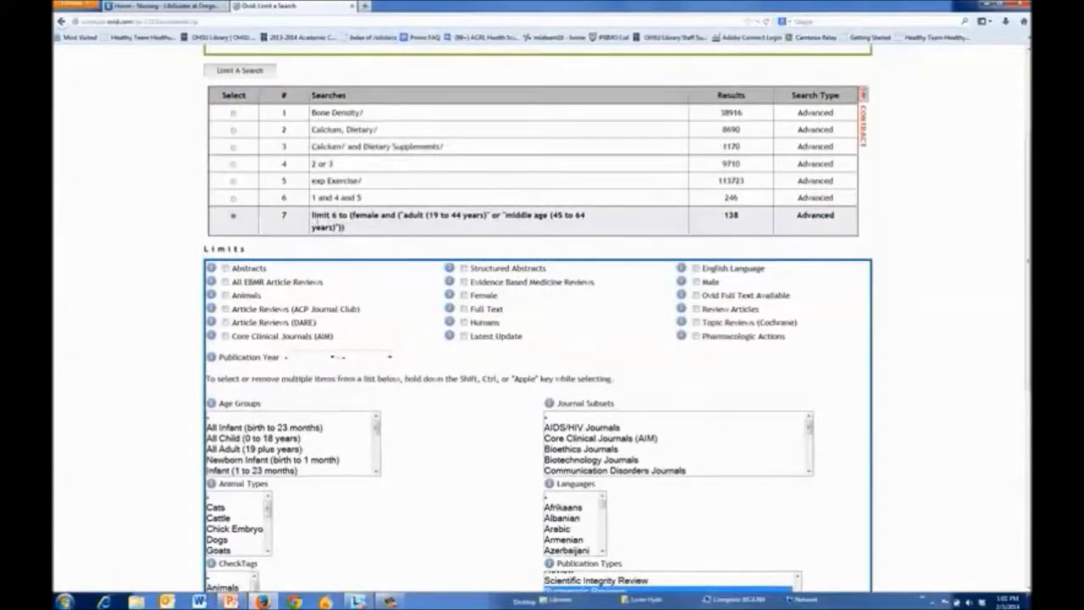
pyautogui.scroll(2, 178, 216)
# Apply the Meta Analysis or Systematic Reviews limit to search 7, creating search 8 with 2 results
pyautogui.click(231, 149)
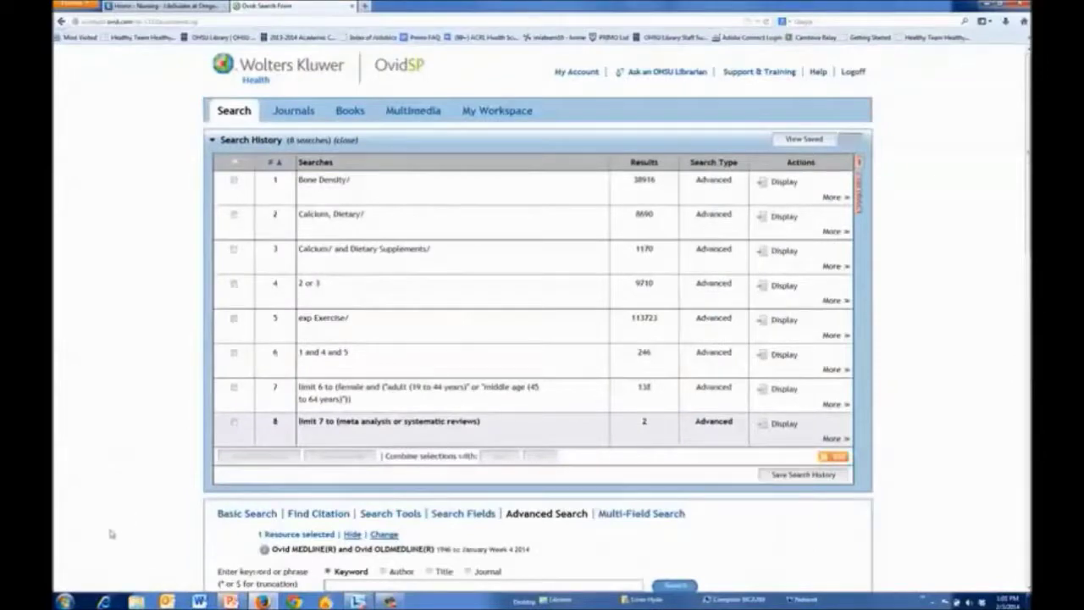
pyautogui.scroll(-3, 109, 531)
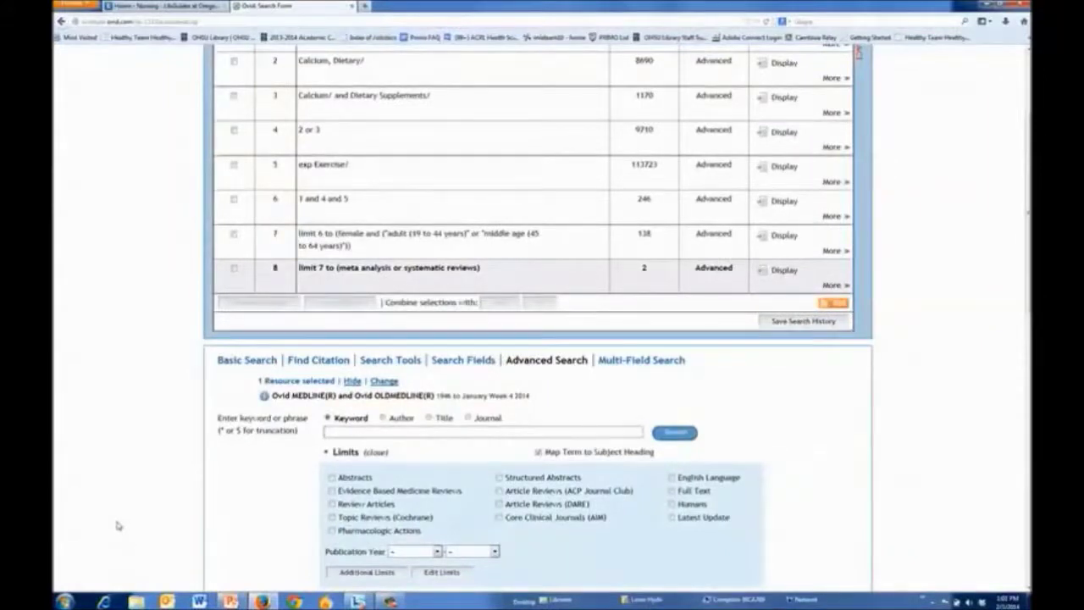
pyautogui.scroll(-2, 152, 491)
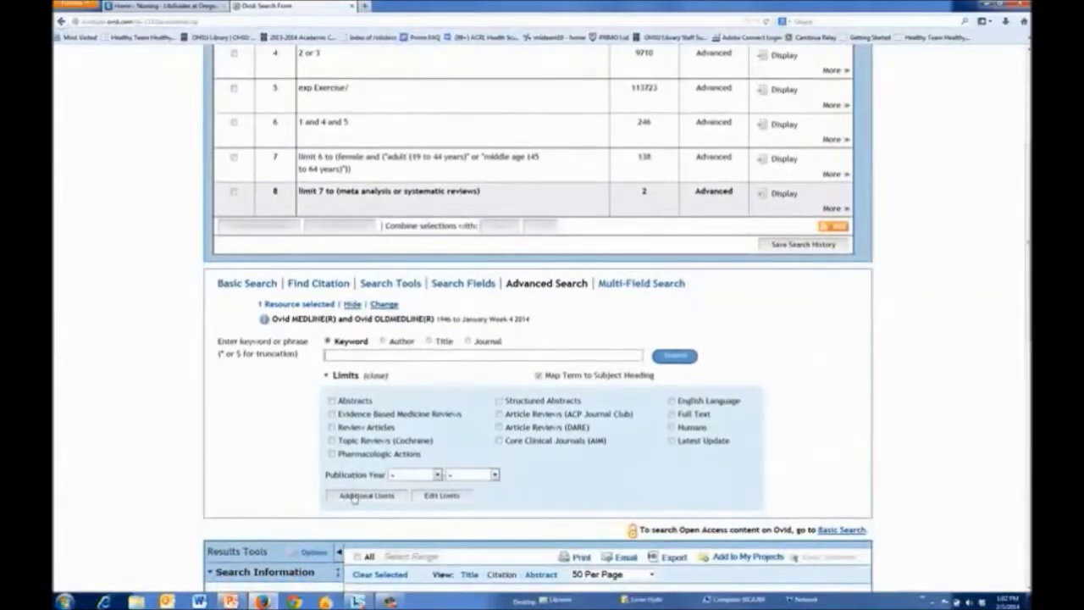
# Choose Clinical Trial, All as the publication type limit for search 7
pyautogui.click(352, 500)
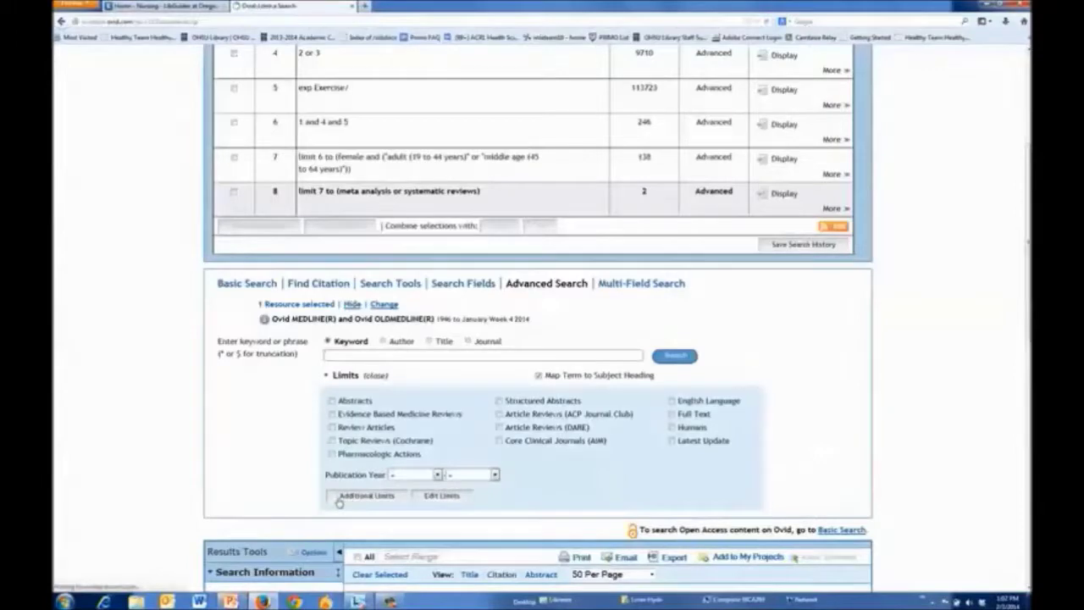
pyautogui.scroll(-6, 566, 537)
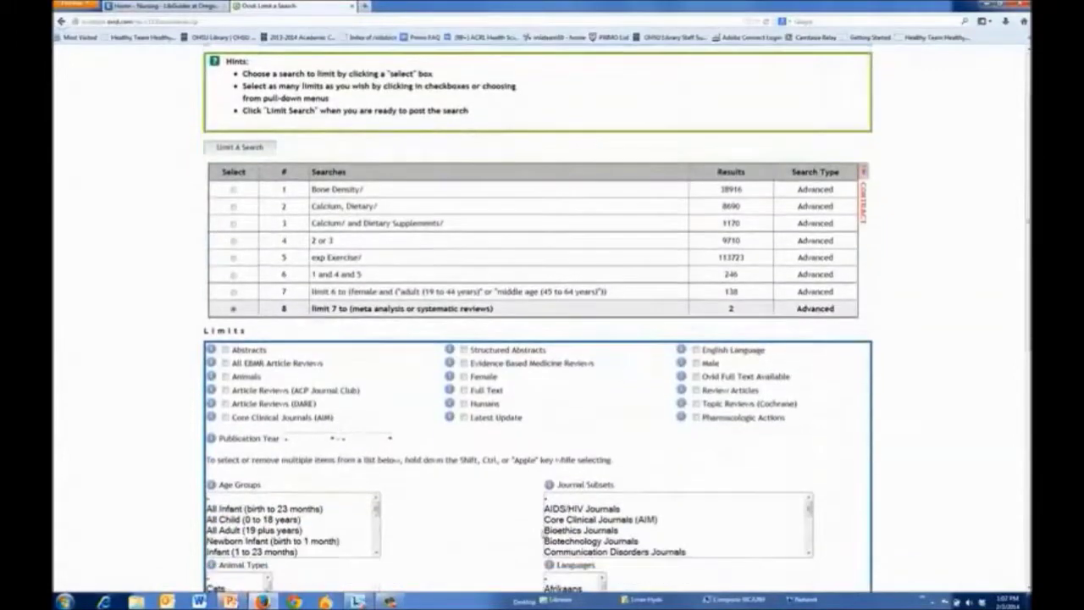
pyautogui.scroll(-2, 543, 535)
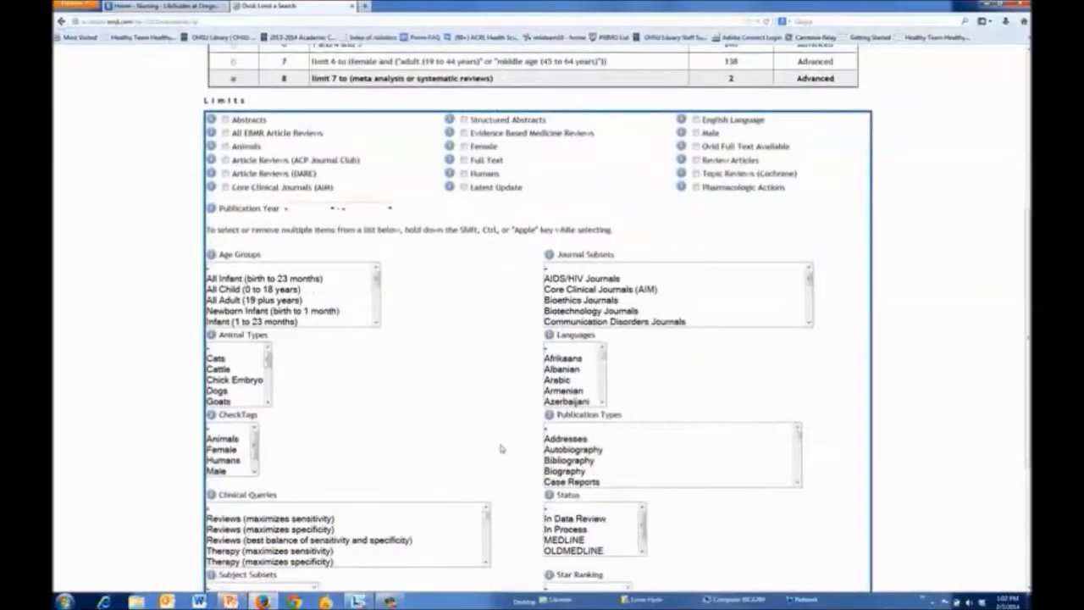
pyautogui.doubleClick(797, 485)
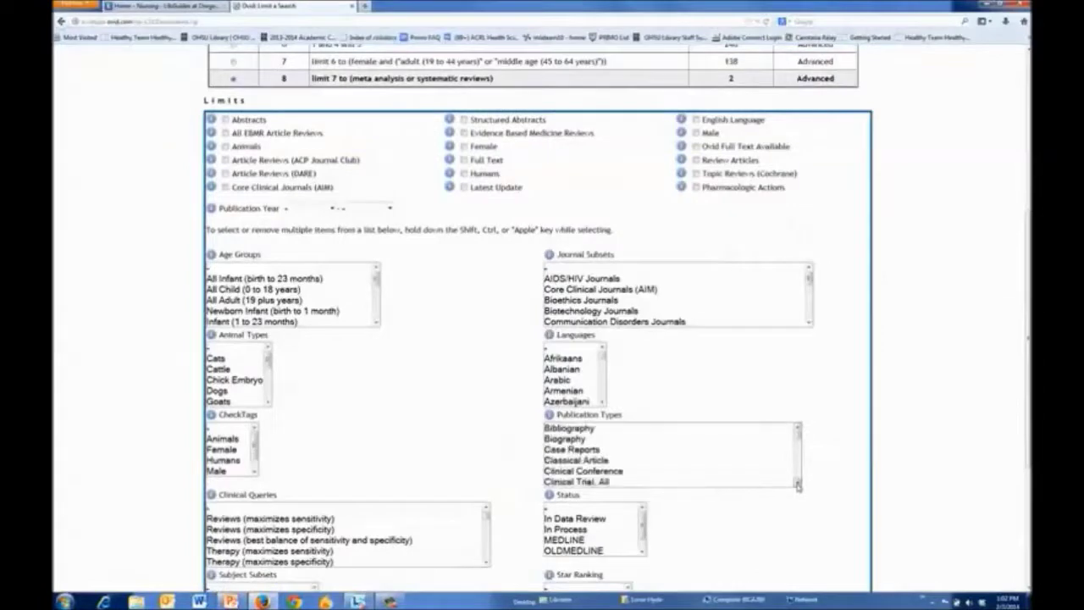
pyautogui.doubleClick(796, 484)
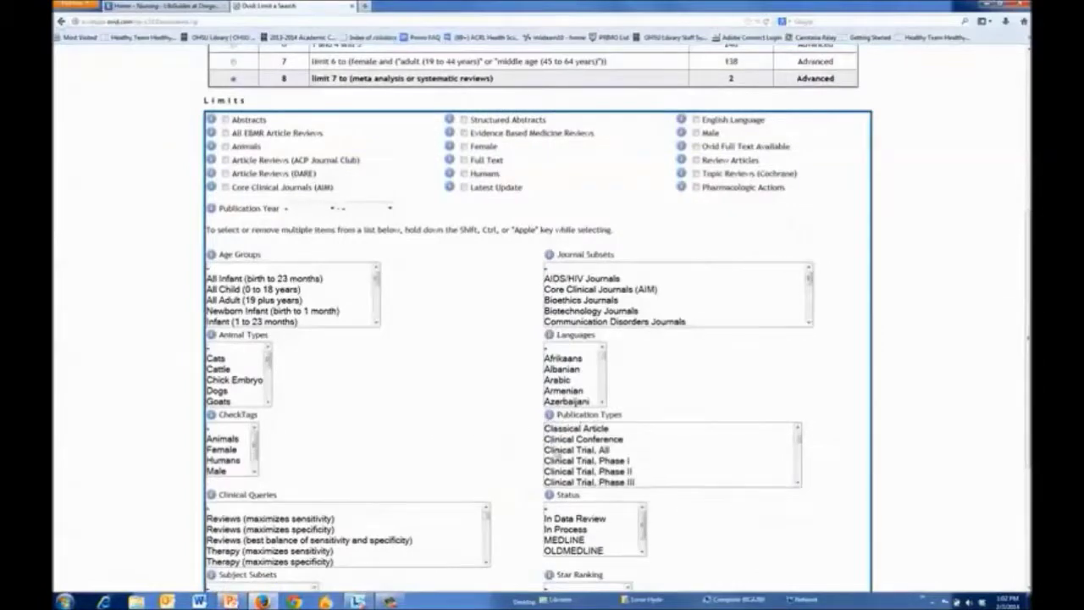
pyautogui.click(555, 450)
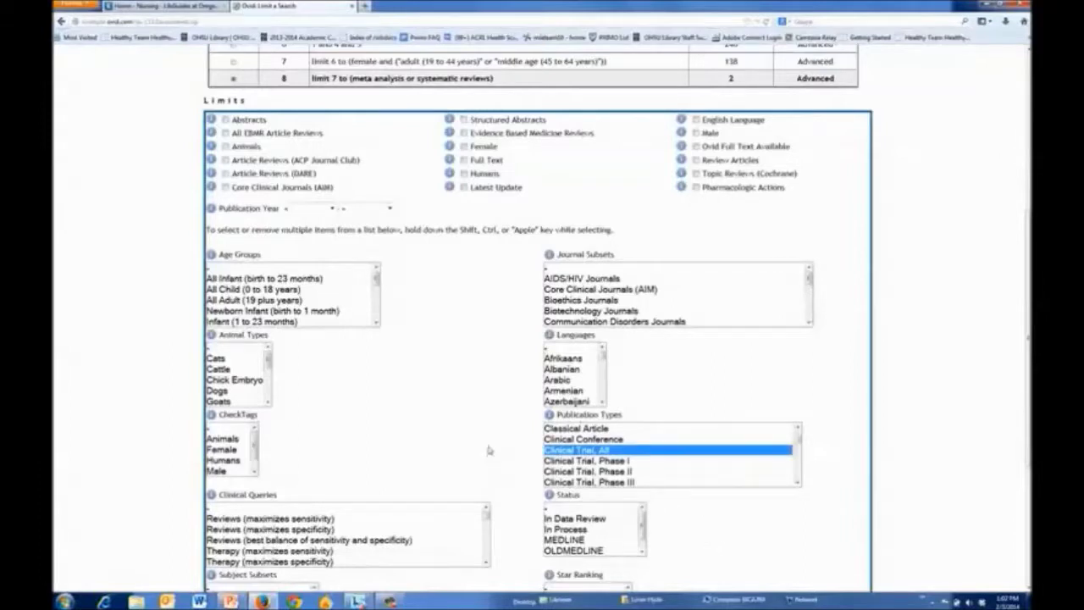
# Compare search 8's 2 results with search 7's 138 results in the history
pyautogui.scroll(3, 488, 449)
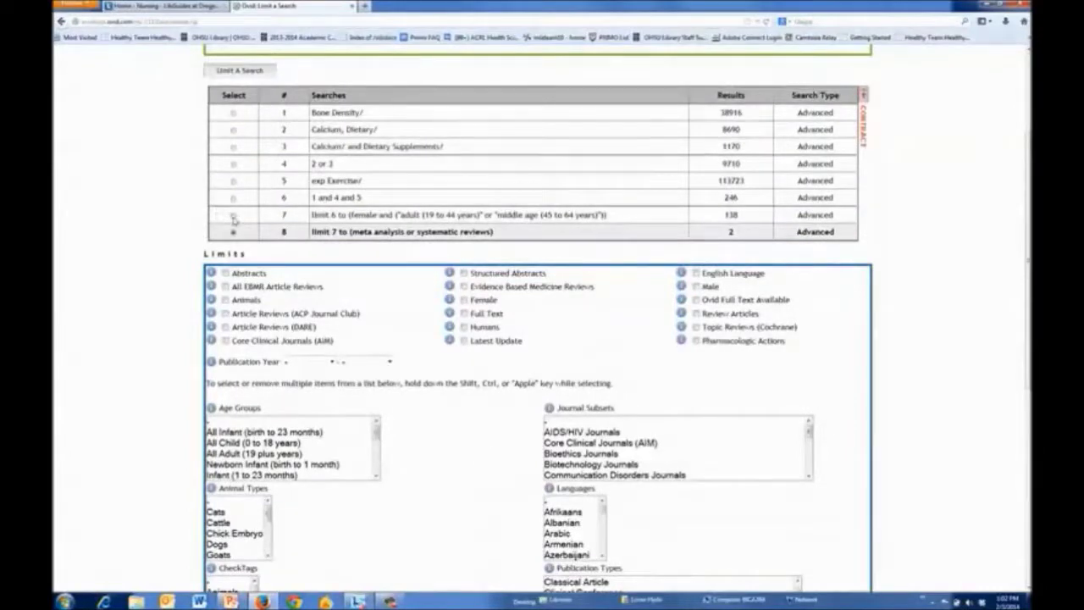
pyautogui.doubleClick(733, 234)
pyautogui.doubleClick(730, 215)
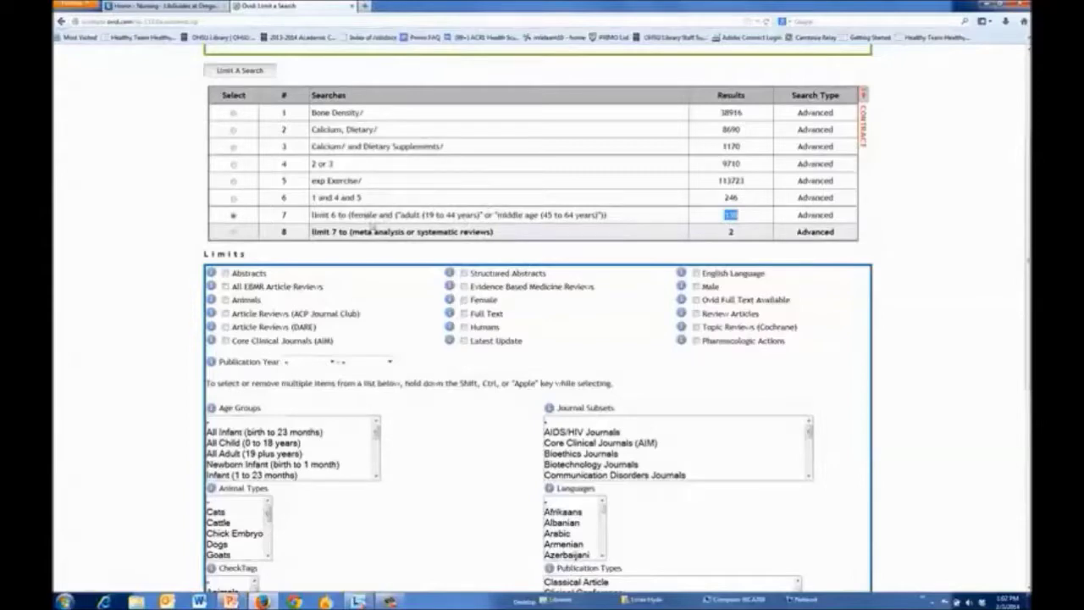
# Create search 9 with the Clinical Trial limit, then OR searches 8 and 9 into search 10 (30 results)
pyautogui.click(238, 73)
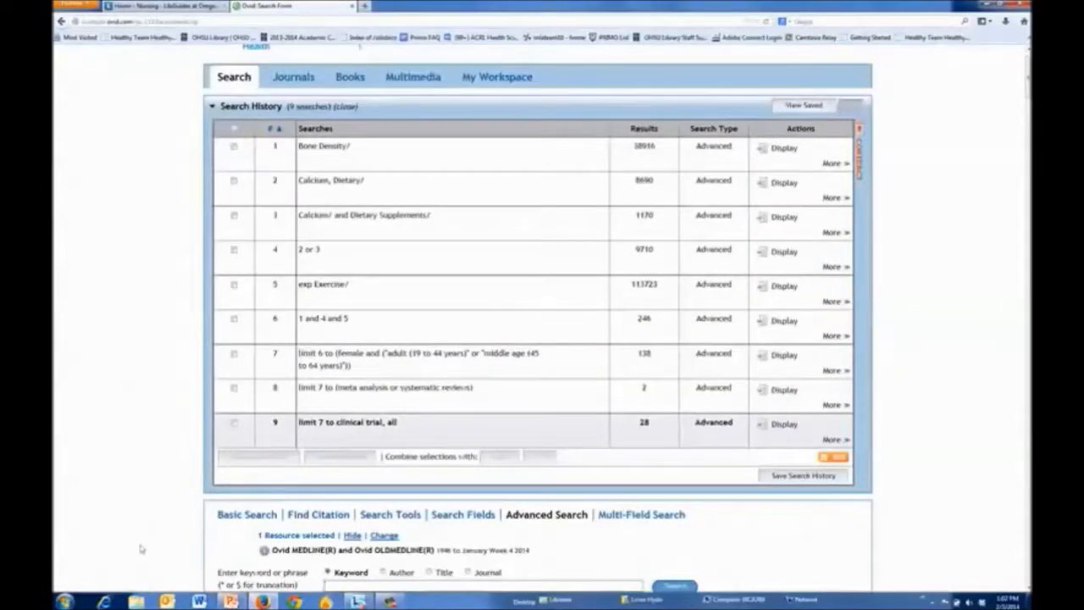
pyautogui.click(236, 389)
pyautogui.click(235, 424)
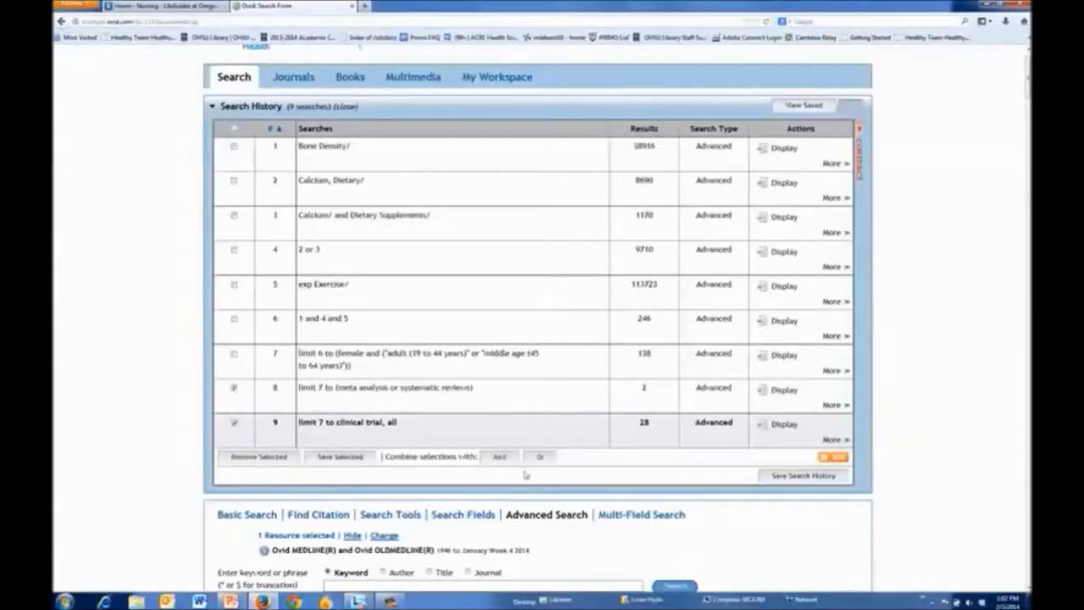
pyautogui.click(546, 458)
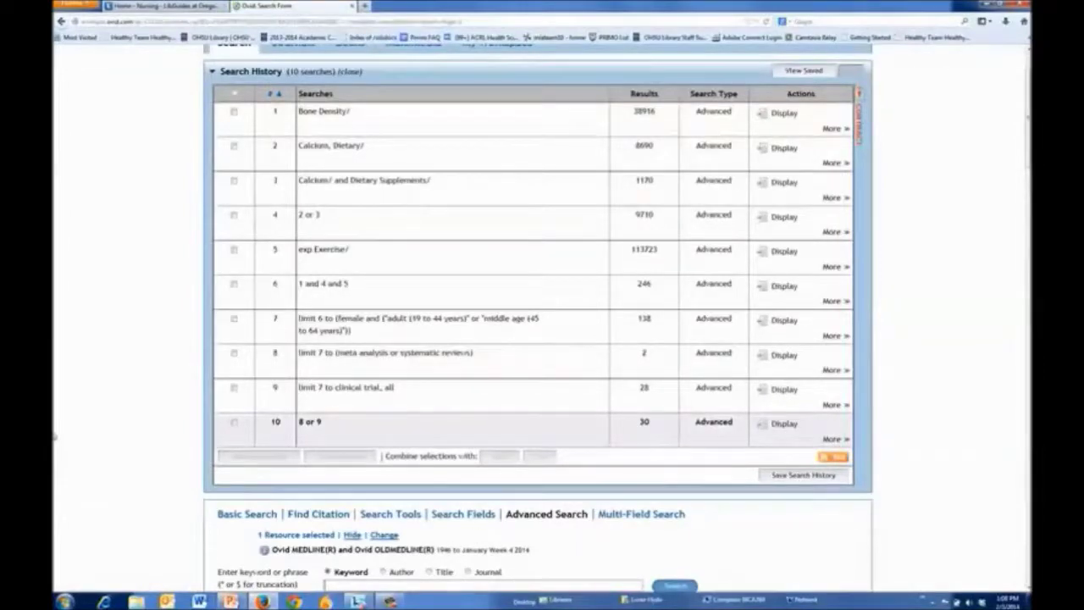
# Copy result 22's title and first author, then open a new browser tab
pyautogui.scroll(-5, 105, 432)
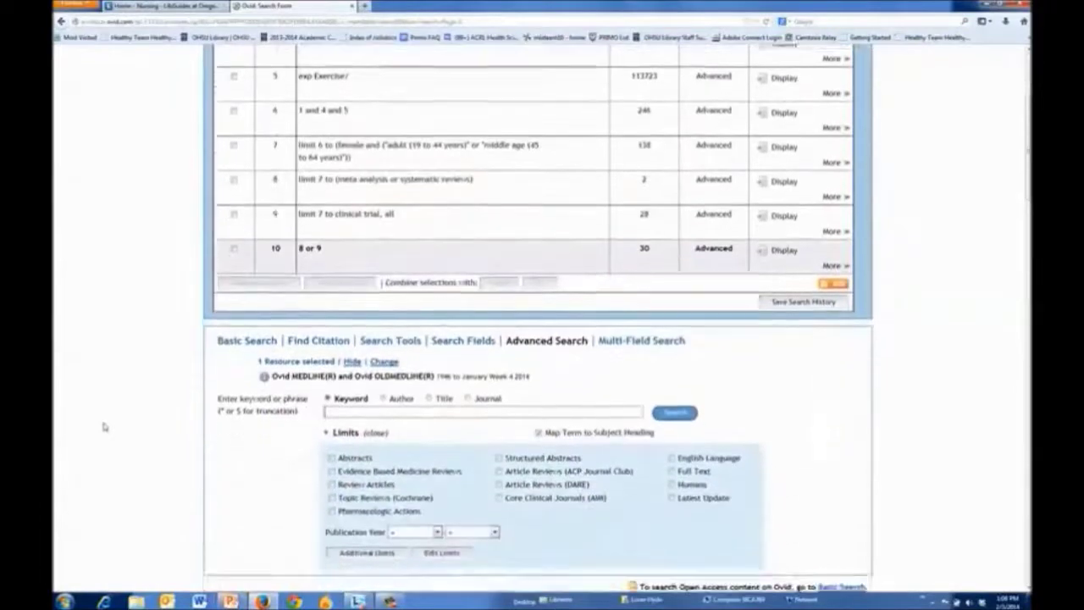
pyautogui.scroll(-3, 102, 426)
pyautogui.scroll(-2, 106, 423)
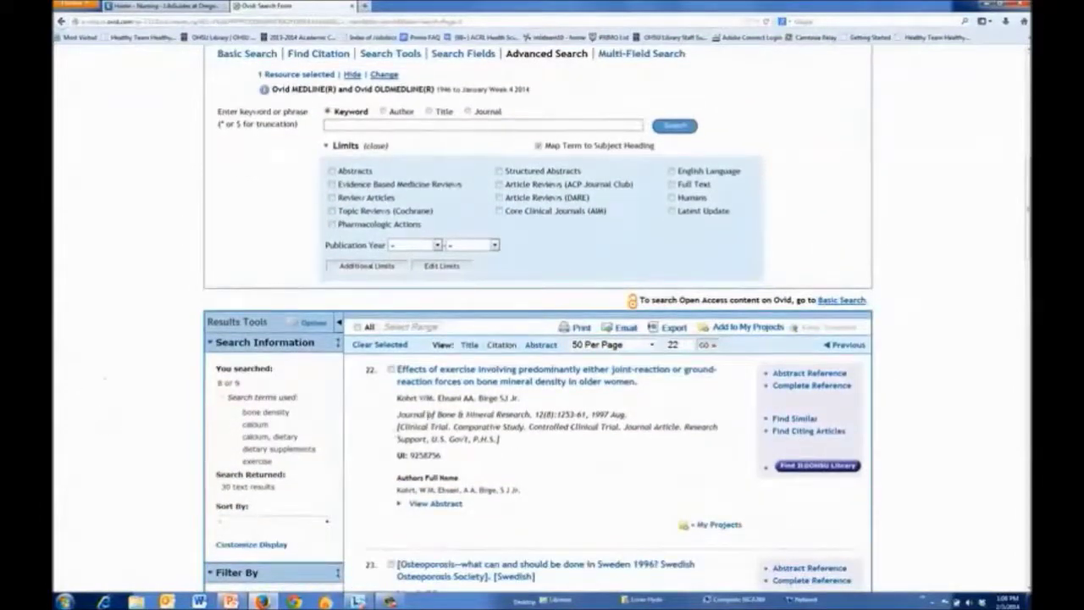
pyautogui.moveTo(398, 370); pyautogui.dragTo(415, 397)
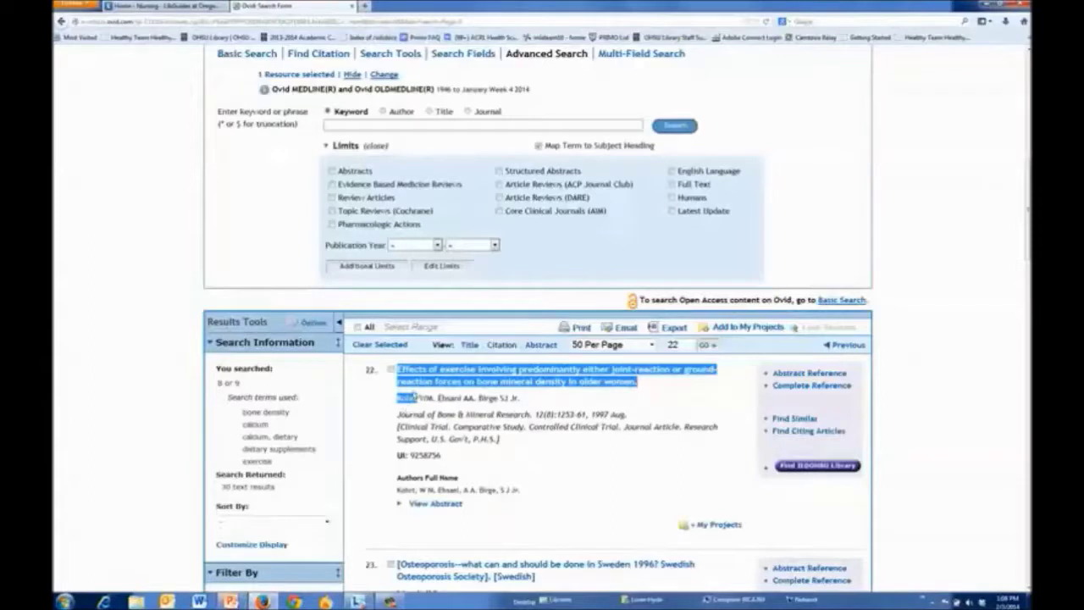
pyautogui.rightClick(429, 380)
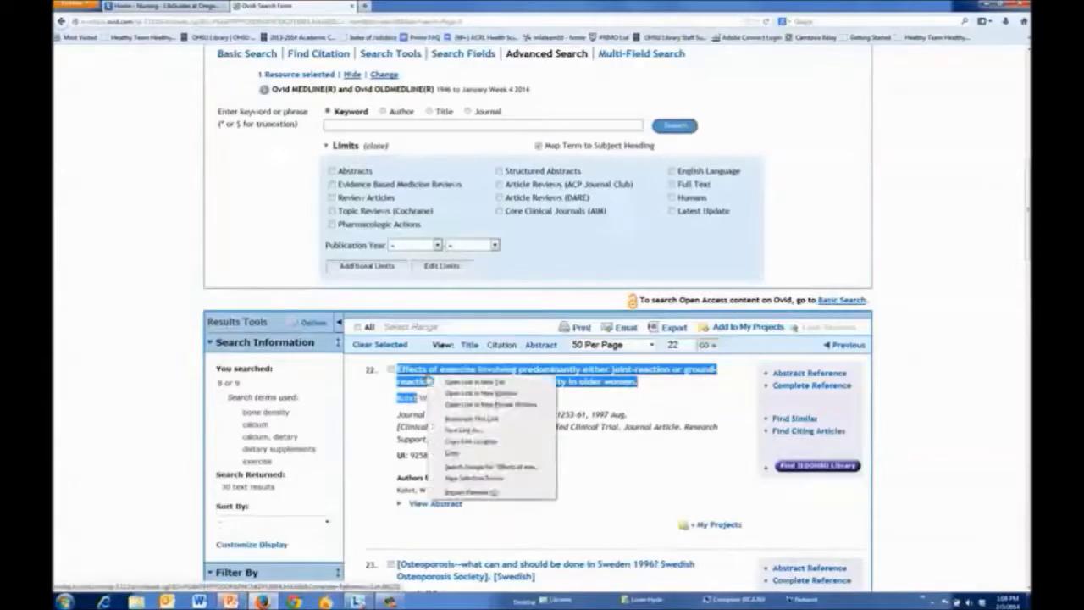
pyautogui.click(450, 454)
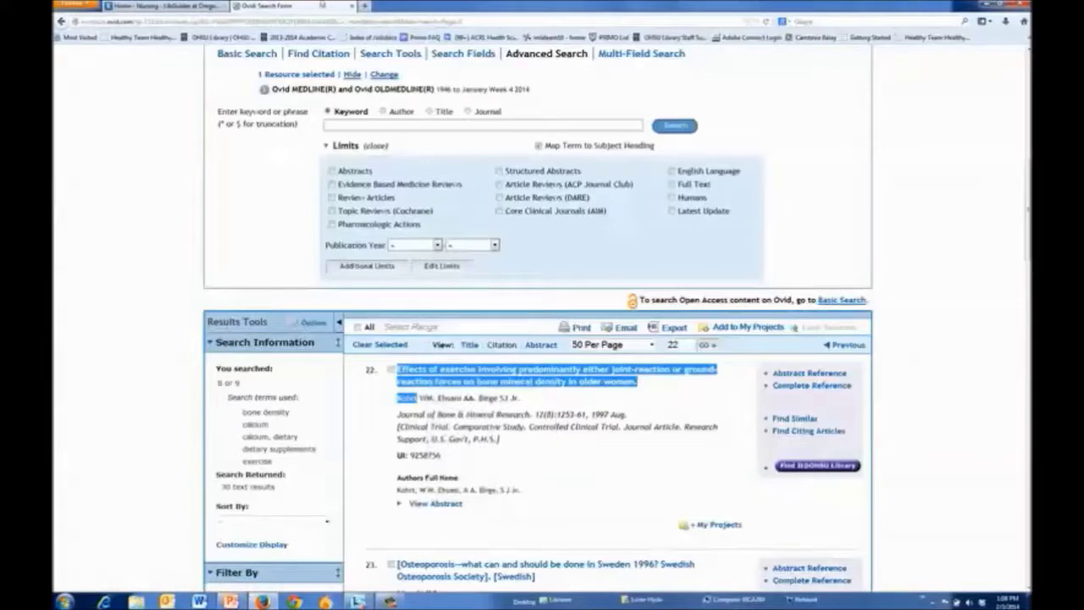
pyautogui.click(365, 6)
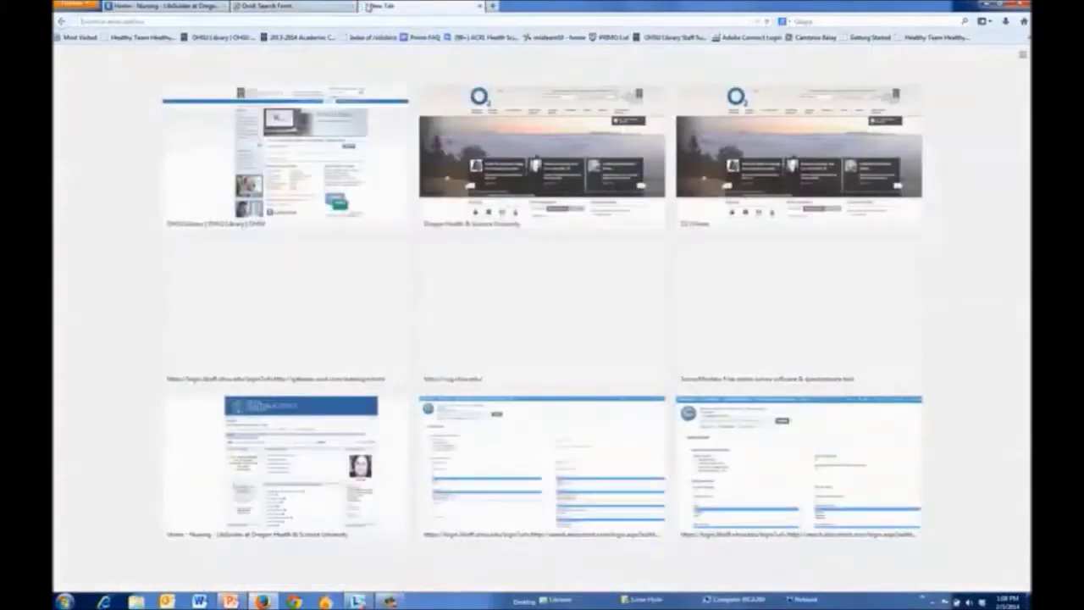
# Go from the OHSU Library home page to the Scopus database search
pyautogui.click(327, 170)
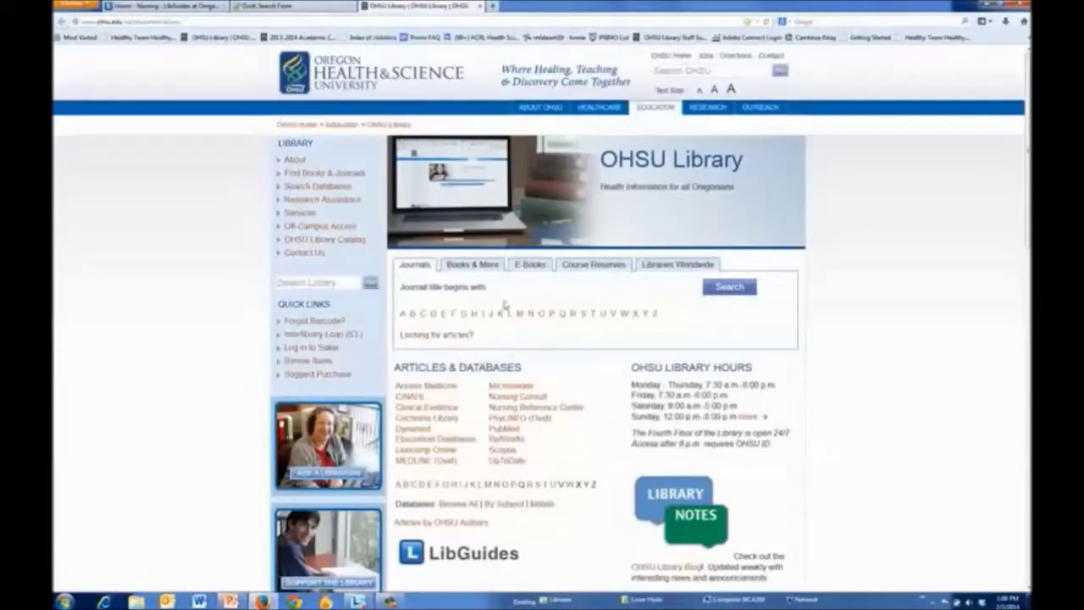
pyautogui.click(505, 452)
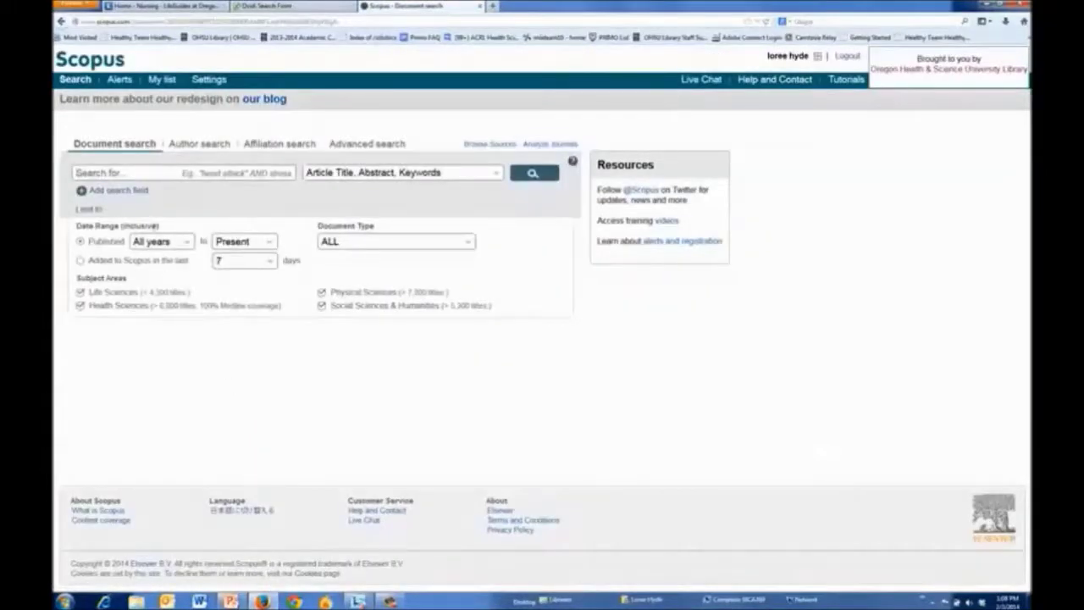
# Paste the exercise and bone mineral density title into Scopus's search field, removing the author surname
pyautogui.click(105, 172)
pyautogui.hotkey('ctrl', 'v')
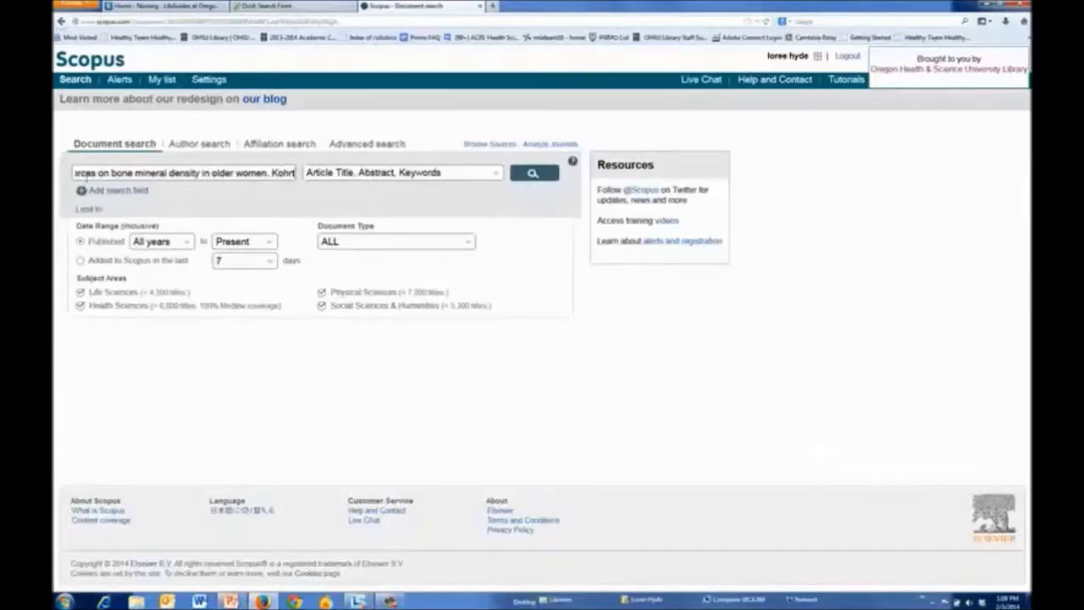
pyautogui.moveTo(265, 172); pyautogui.dragTo(297, 173)
pyautogui.press('BackSpace')
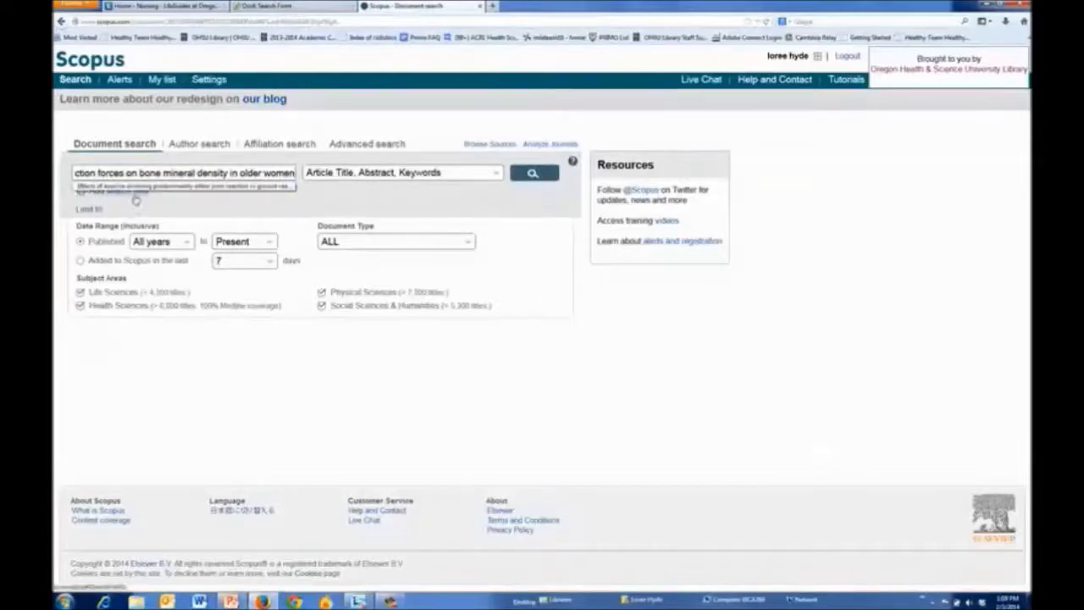
pyautogui.click(324, 207)
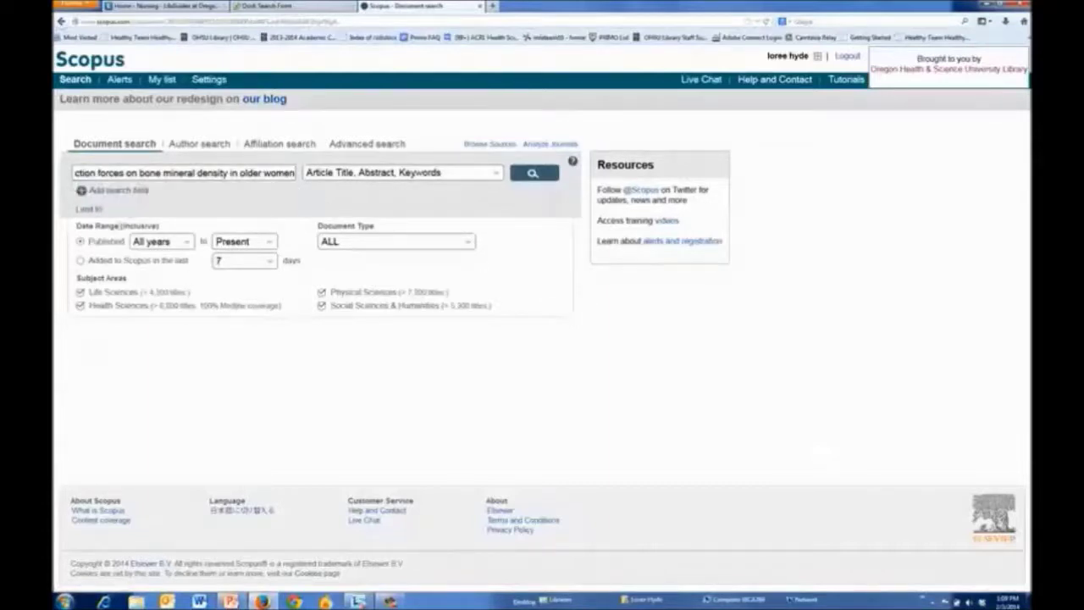
# Add an Authors search row with 'Kohrt' and run the search, finding one document
pyautogui.click(118, 191)
pyautogui.click(496, 203)
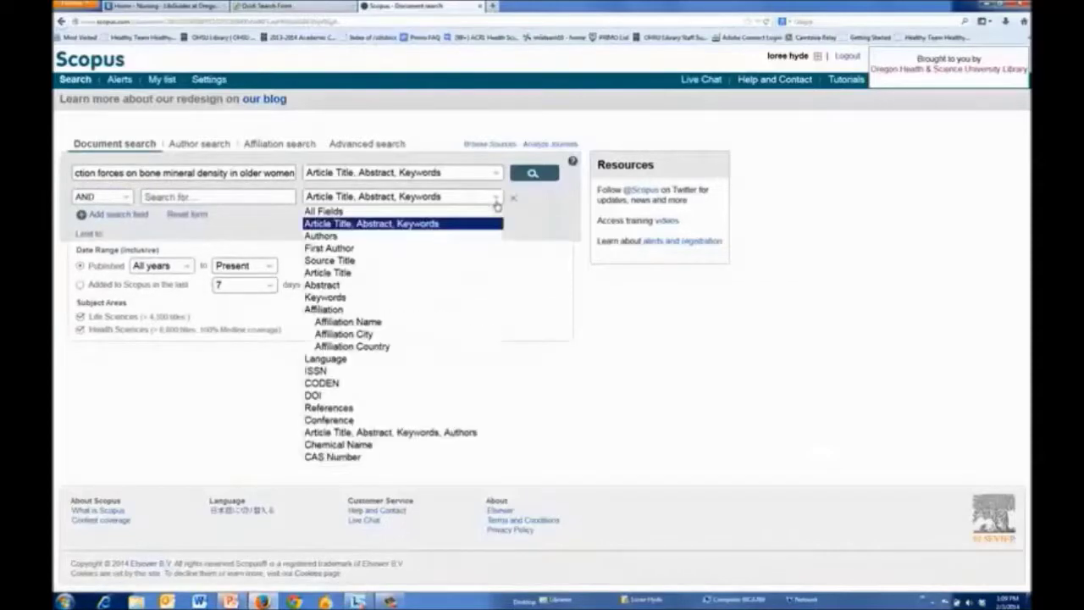
pyautogui.click(474, 235)
pyautogui.click(203, 198)
pyautogui.write('Kohrt')
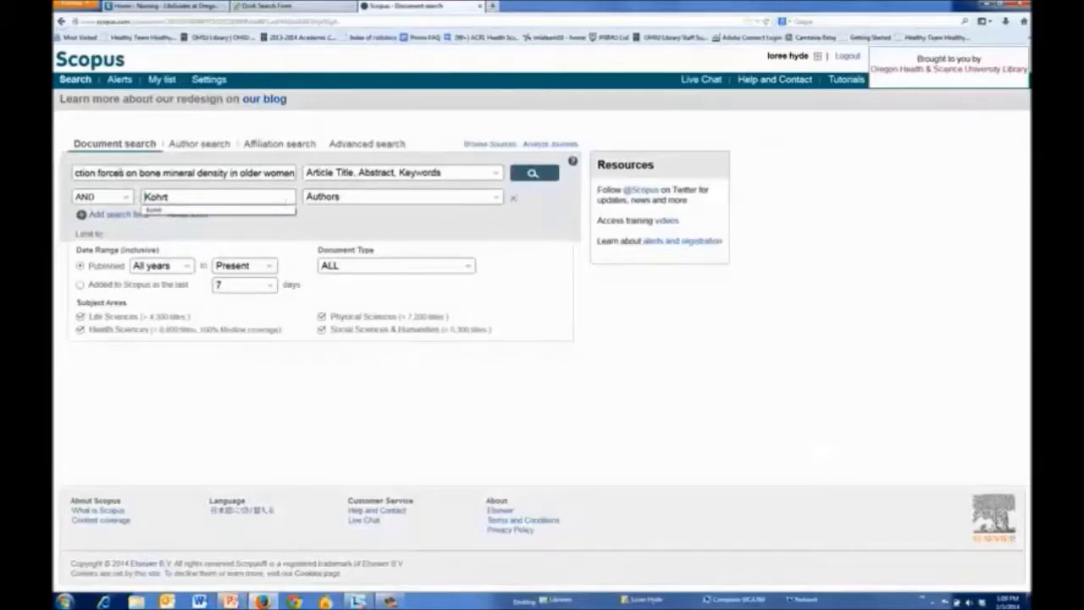
pyautogui.click(532, 173)
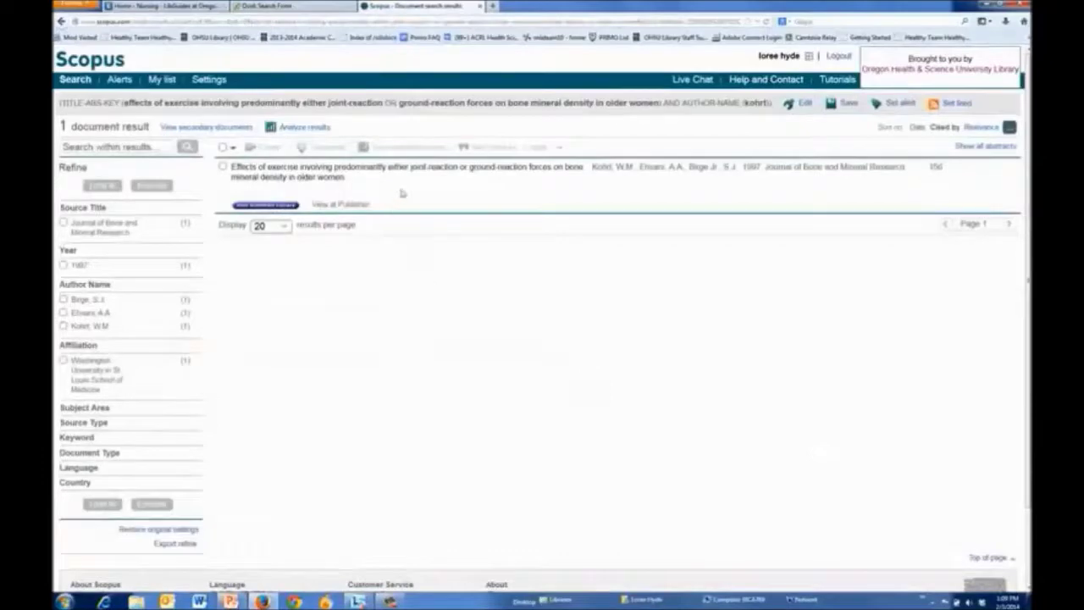
# List the 156 citing documents sorted by citation count, then return to Document search
pyautogui.moveTo(407, 179)
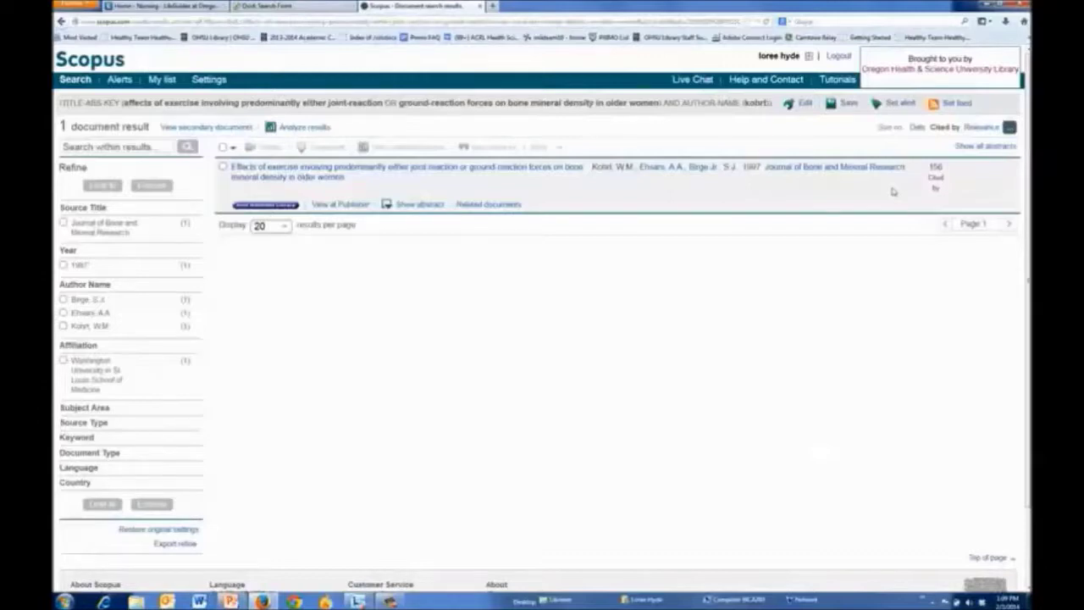
pyautogui.click(936, 172)
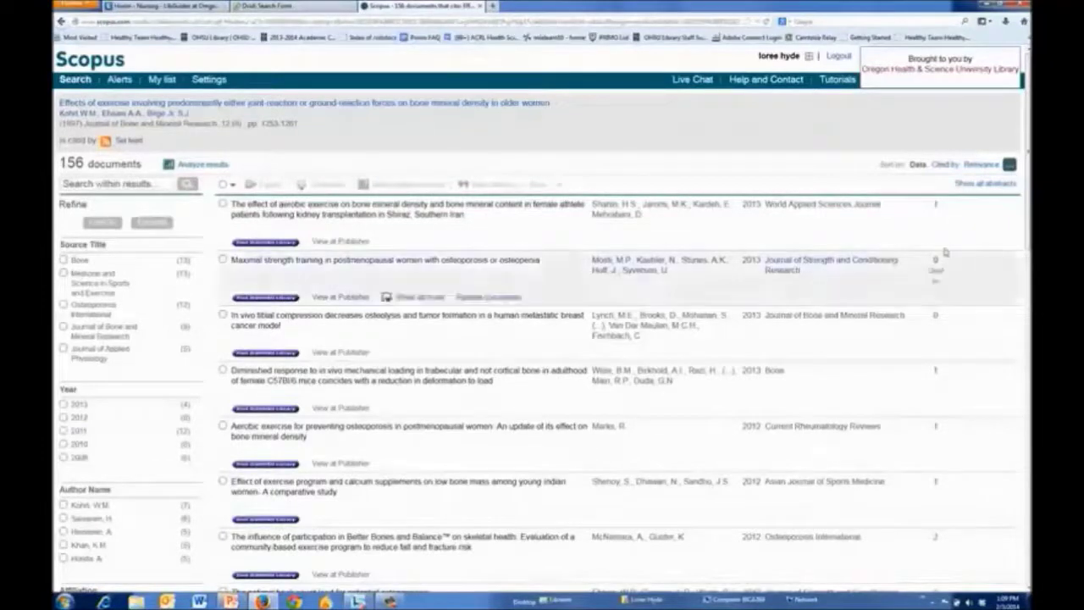
pyautogui.click(943, 167)
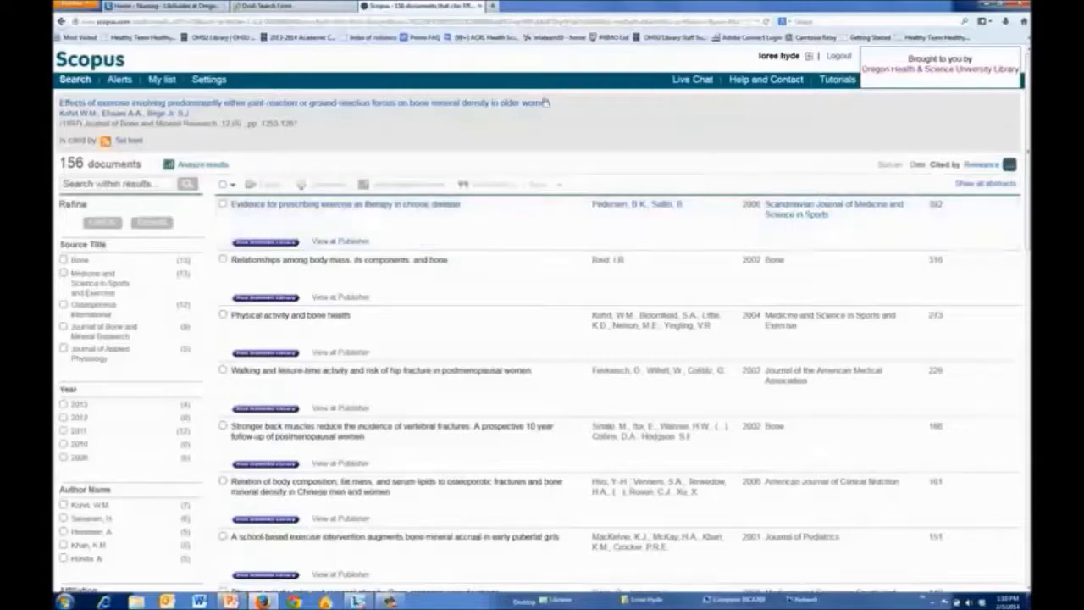
pyautogui.click(74, 82)
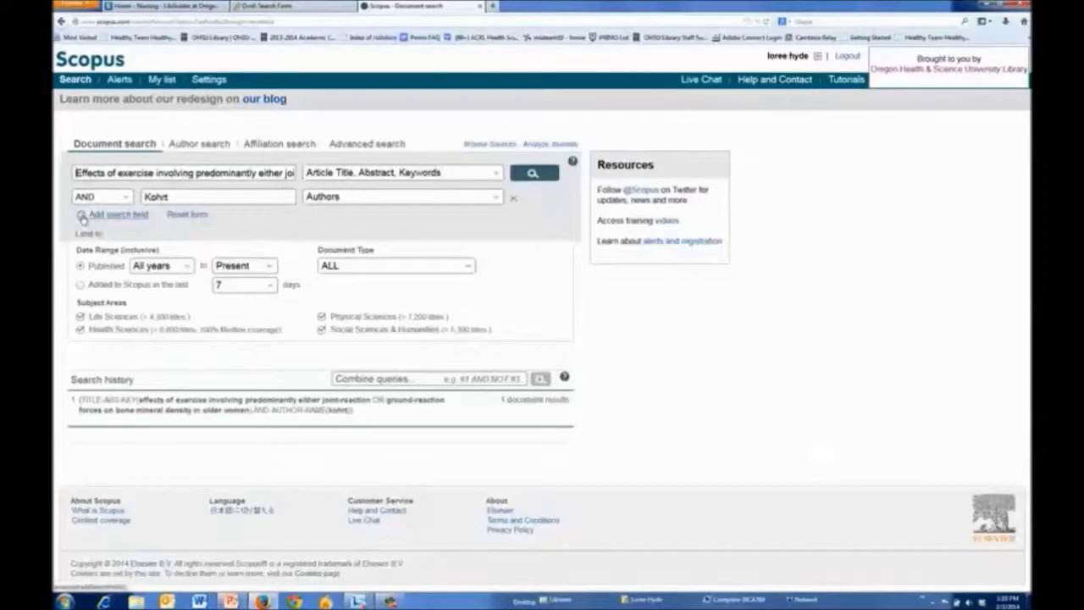
# Remove the author row and replace the title query with "bone density"
pyautogui.click(511, 199)
pyautogui.doubleClick(227, 173)
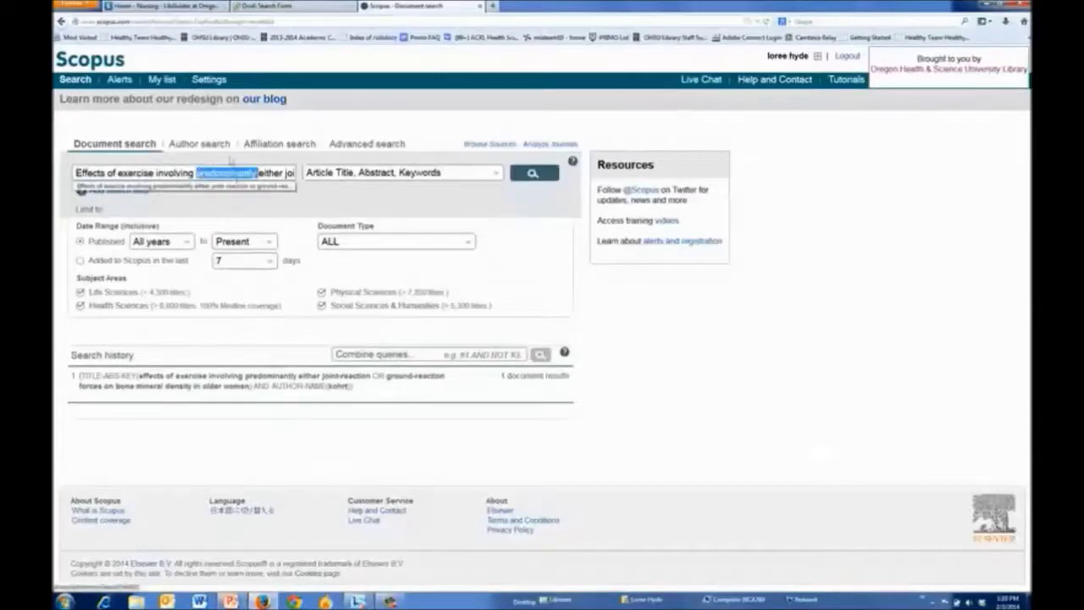
pyautogui.hotkey('ctrl', 'a')
pyautogui.press('Delete')
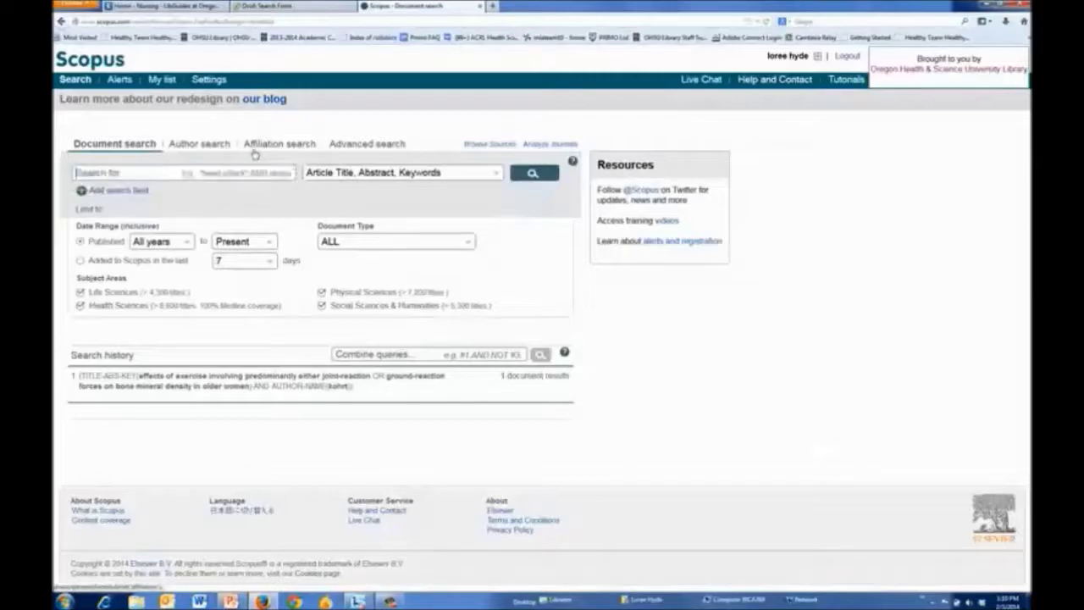
pyautogui.write('"bone density"')
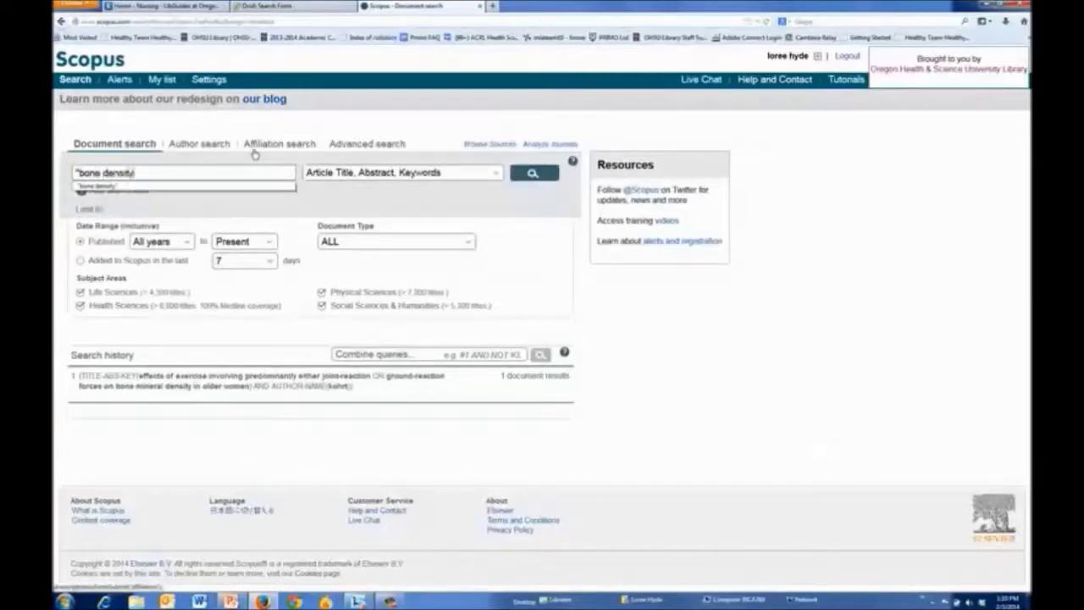
pyautogui.click(331, 189)
# Add search rows for calcium and exercise and run the search, returning 1,769 documents
pyautogui.click(89, 191)
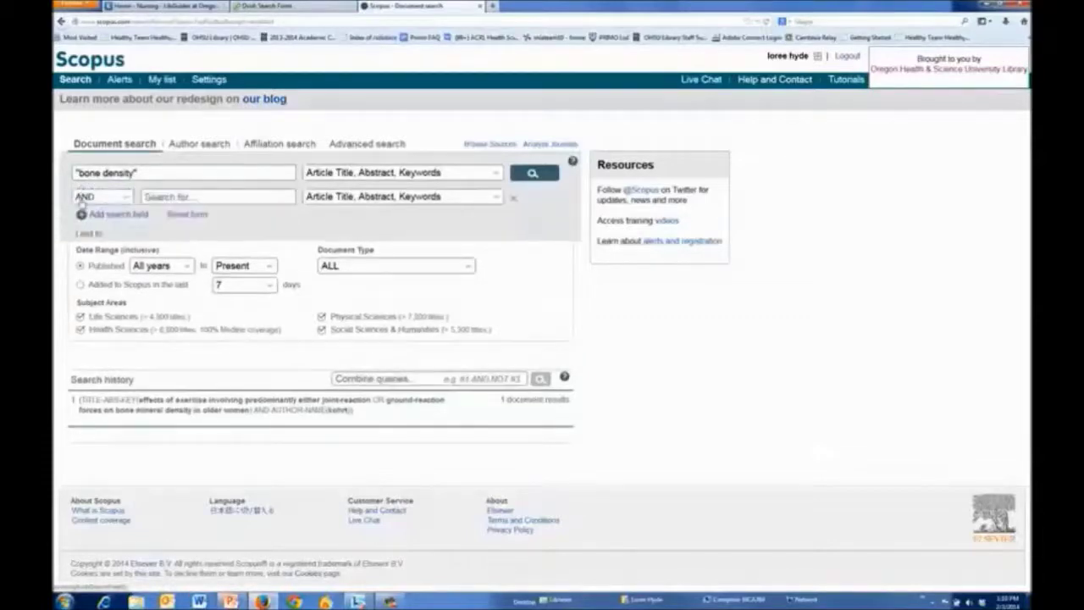
pyautogui.click(85, 214)
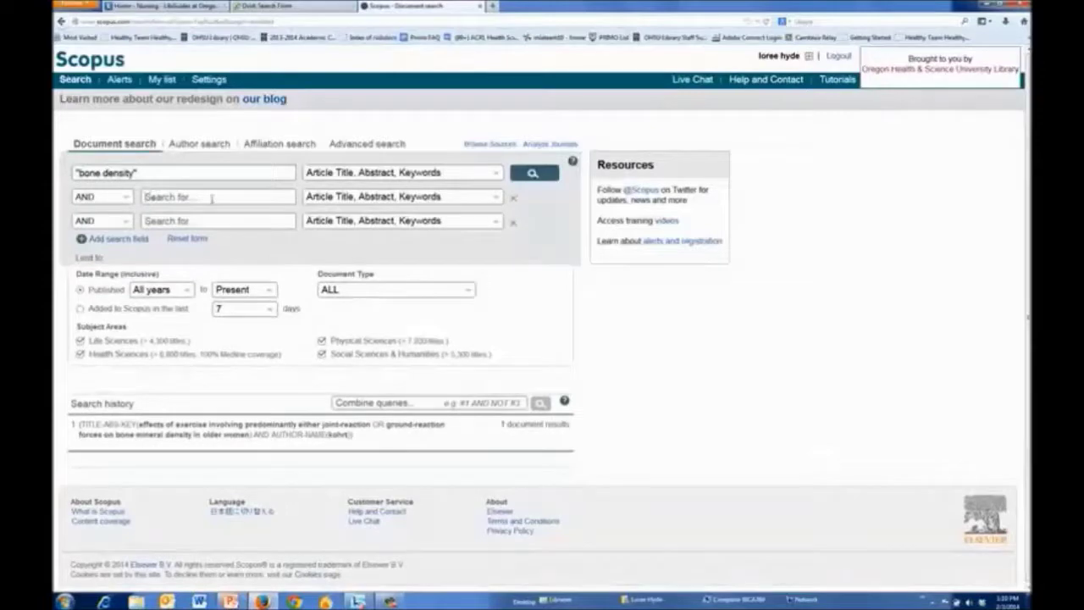
pyautogui.write('calcium')
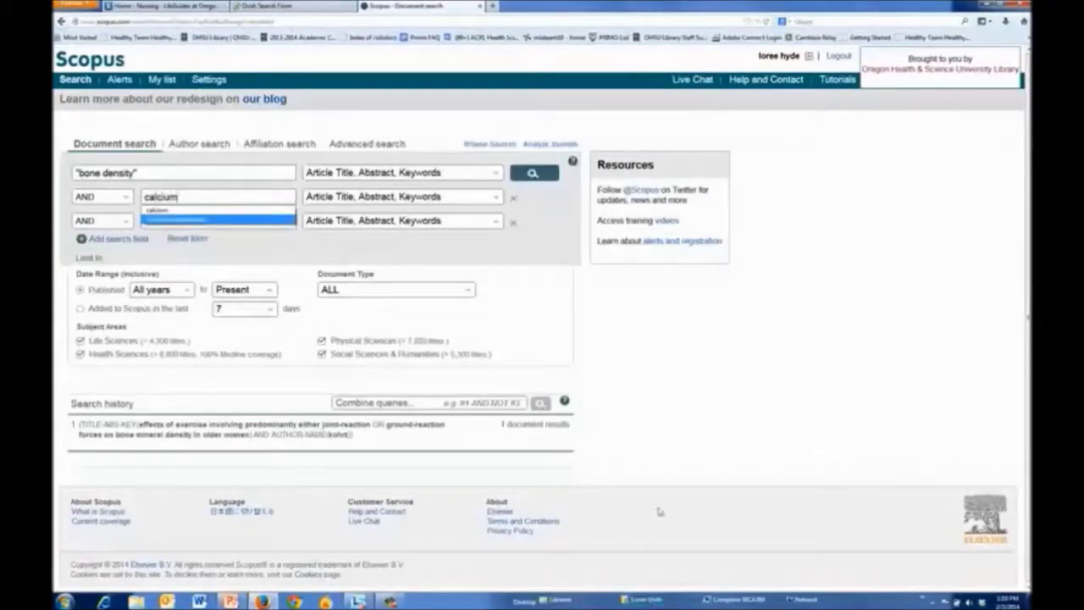
pyautogui.click(221, 222)
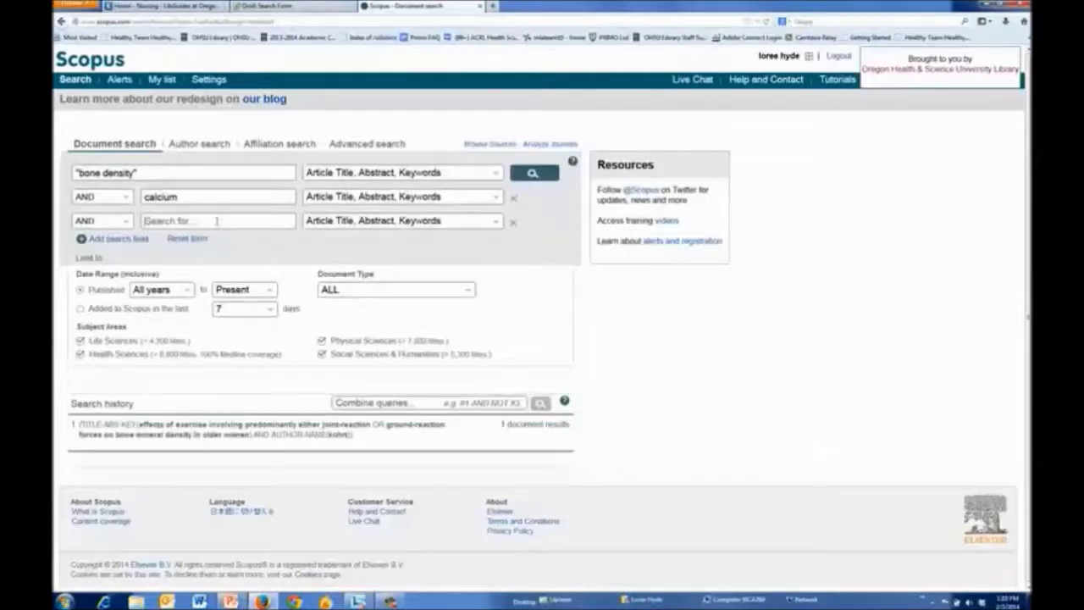
pyautogui.write('exercise')
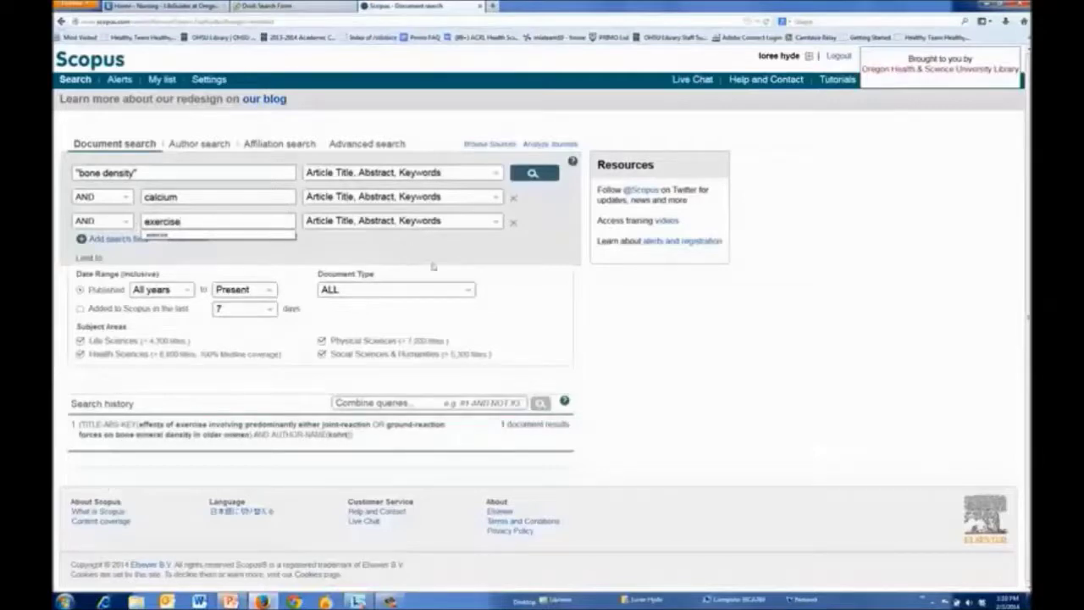
pyautogui.click(525, 178)
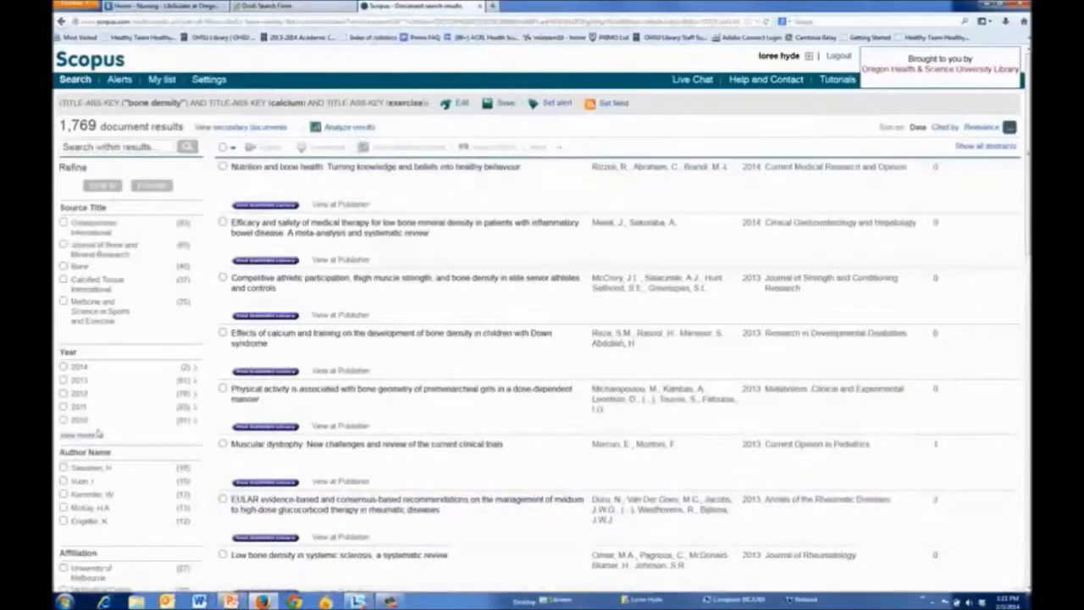
# Check the Medicine and Nursing subject area filters
pyautogui.scroll(-2, 102, 434)
pyautogui.scroll(-4, 110, 370)
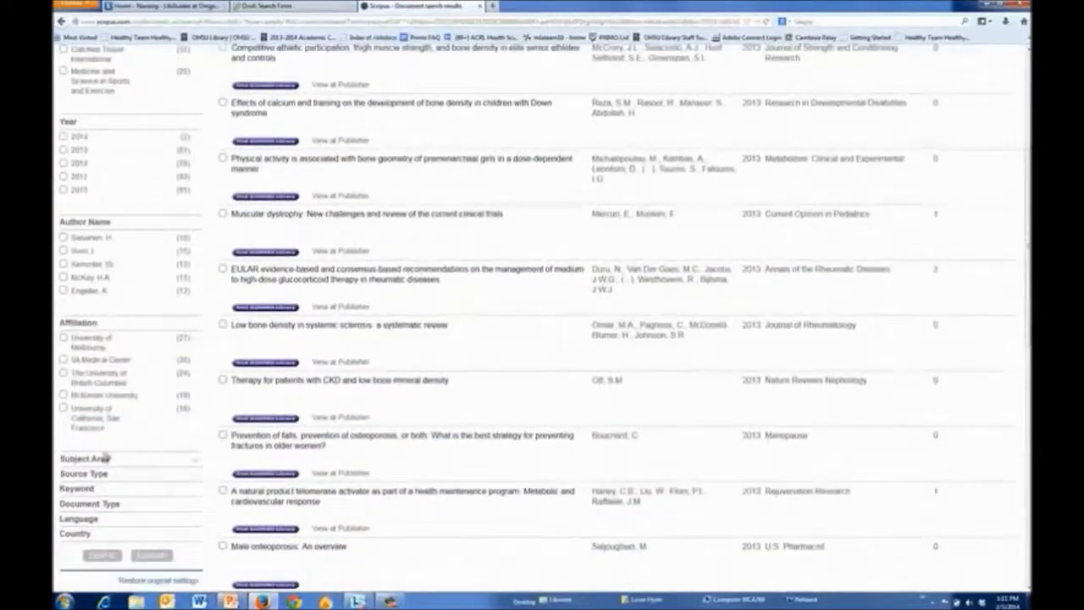
pyautogui.click(194, 460)
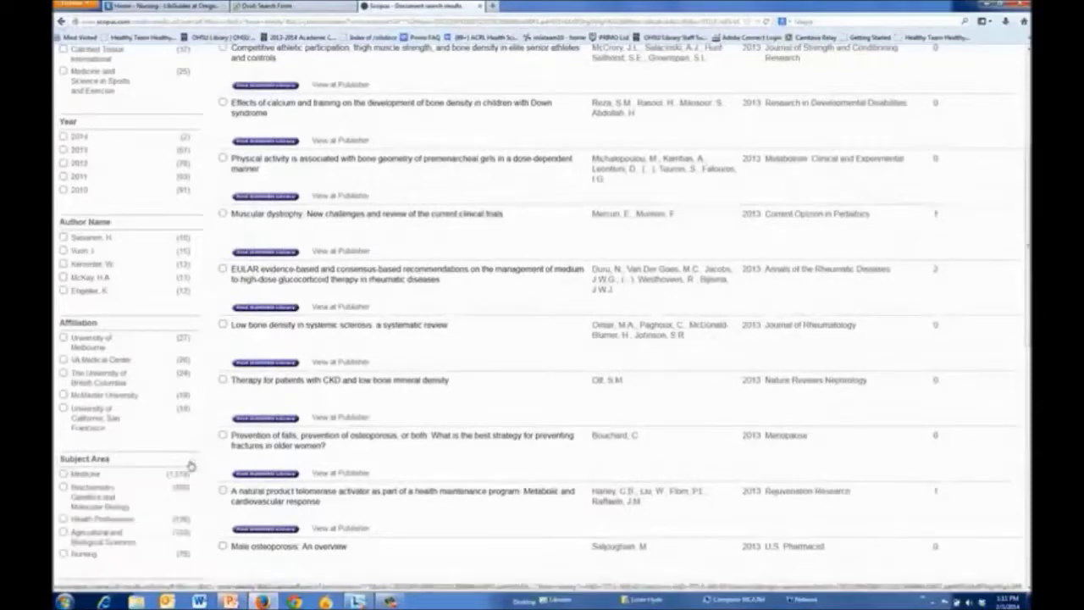
pyautogui.click(63, 473)
pyautogui.scroll(-2, 72, 480)
pyautogui.click(63, 477)
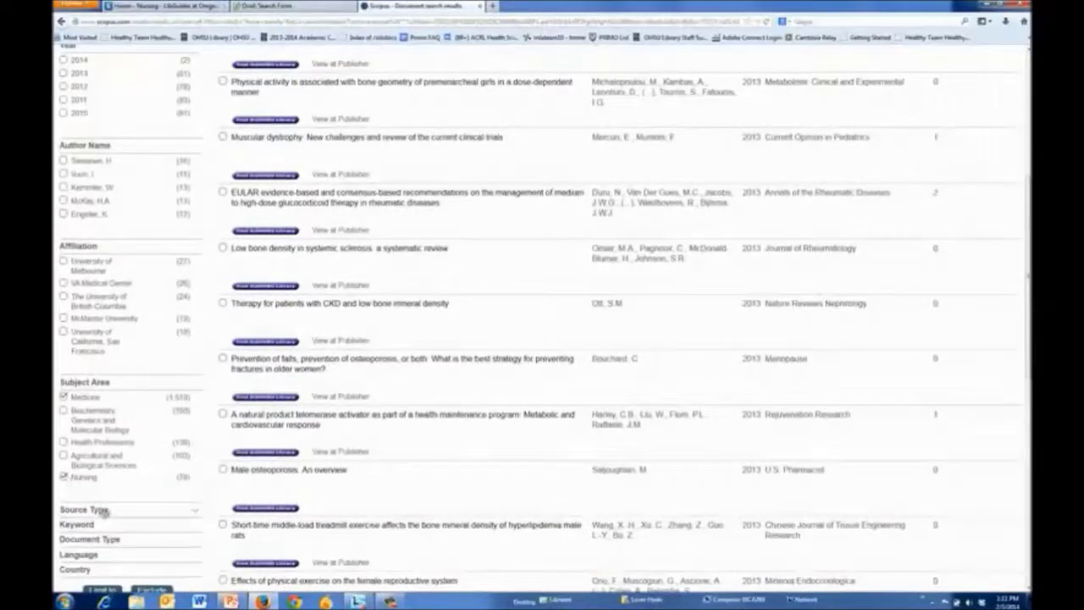
# Limit to Journals and Article type, apply the filters, and sort the 866 results by Cited by
pyautogui.click(194, 511)
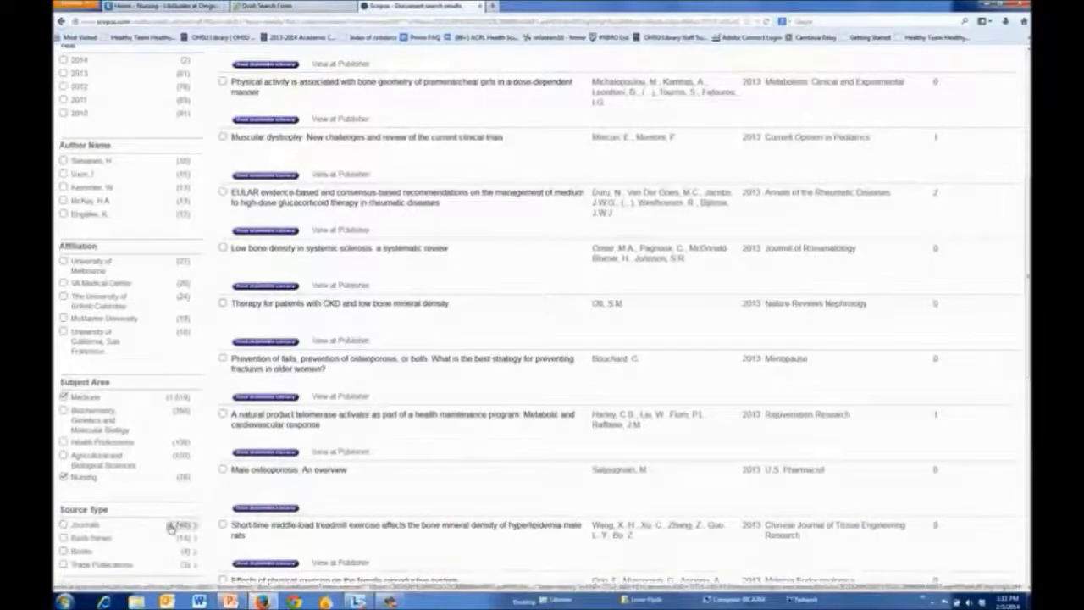
pyautogui.scroll(-3, 171, 526)
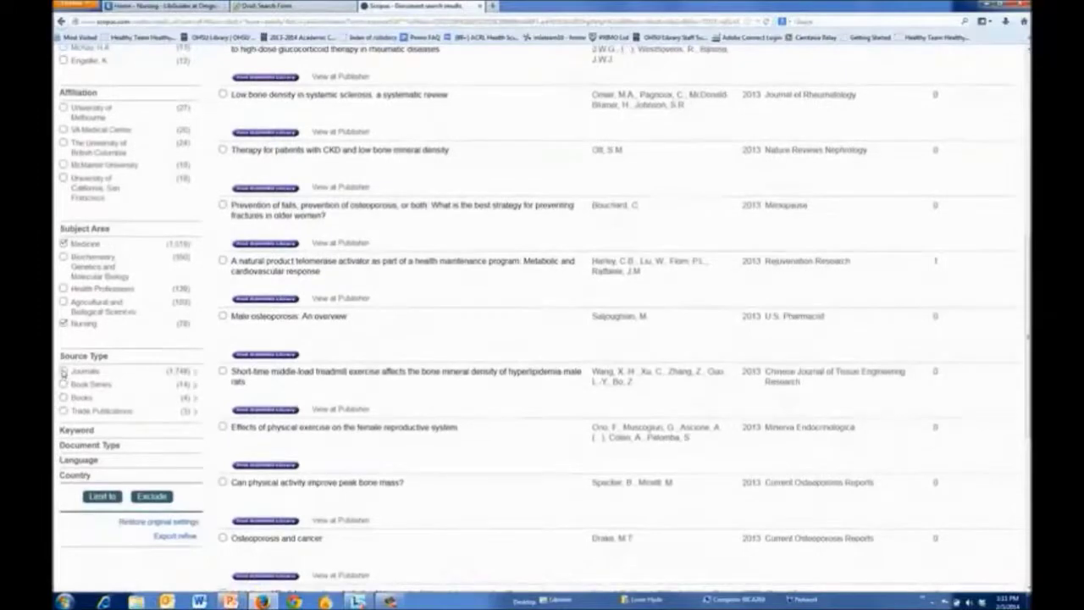
pyautogui.click(63, 372)
pyautogui.click(119, 445)
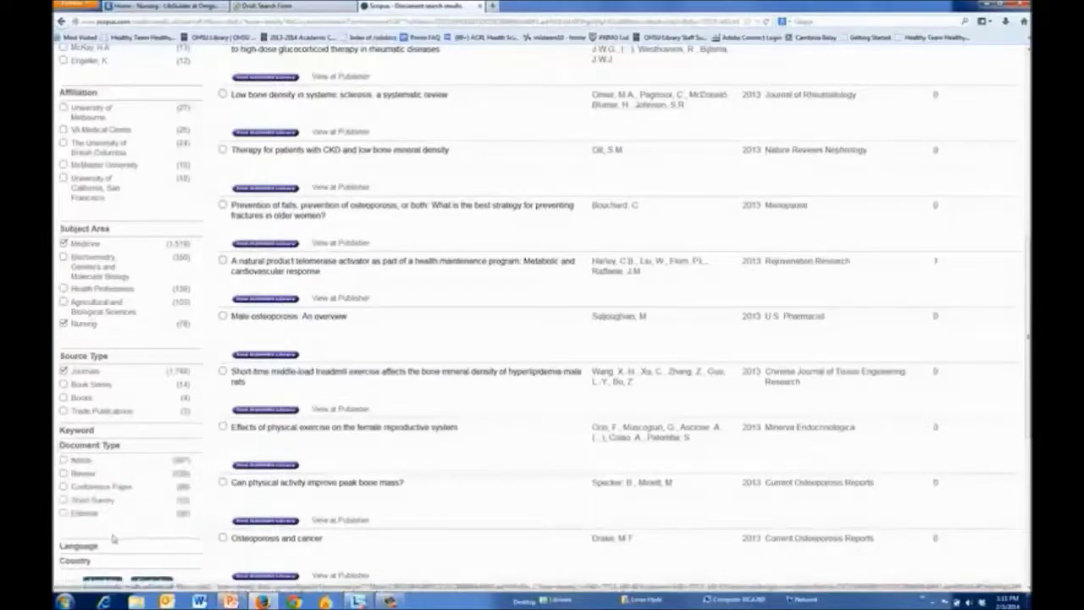
pyautogui.click(65, 461)
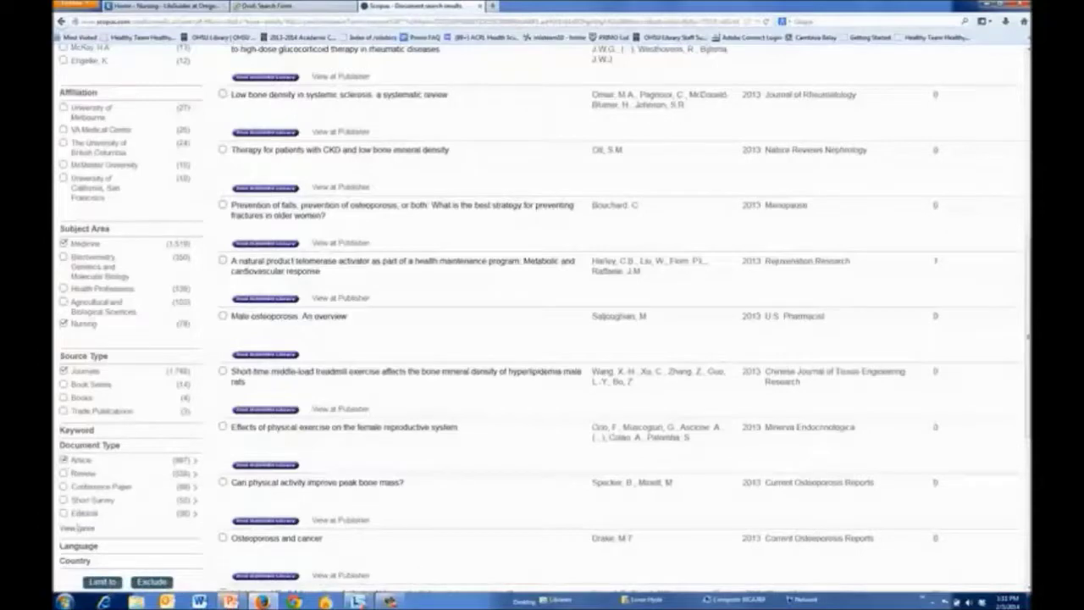
pyautogui.click(78, 528)
pyautogui.scroll(-2, 77, 529)
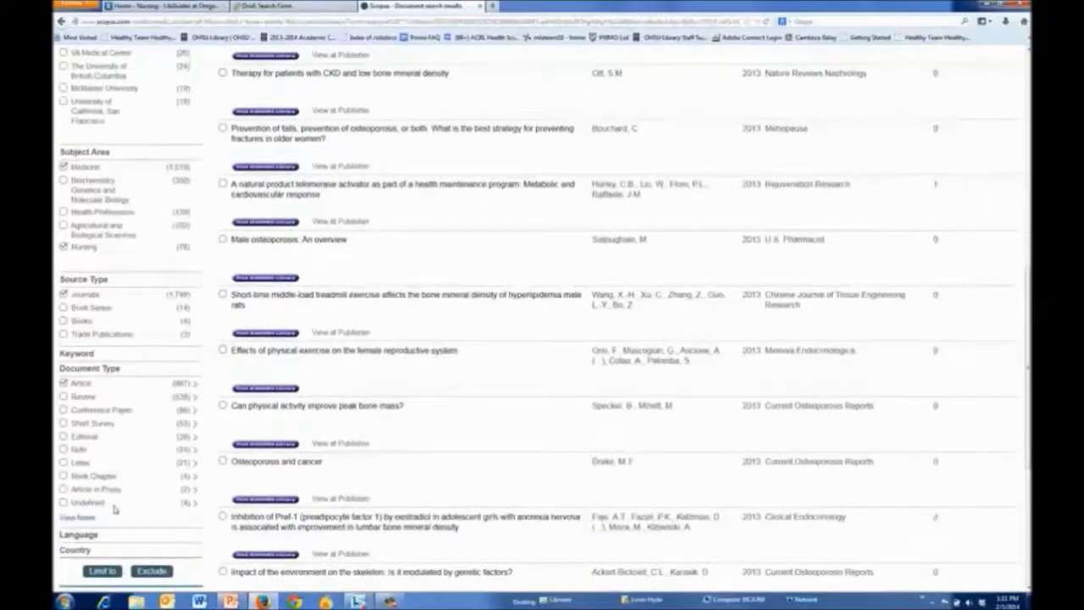
pyautogui.scroll(-2, 116, 509)
pyautogui.click(98, 495)
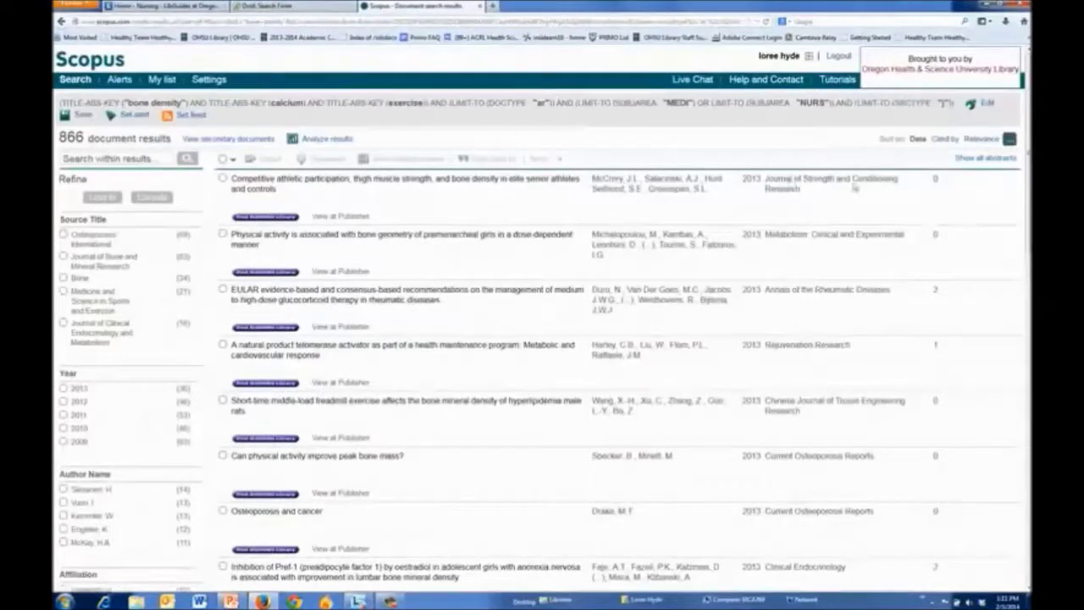
pyautogui.click(944, 141)
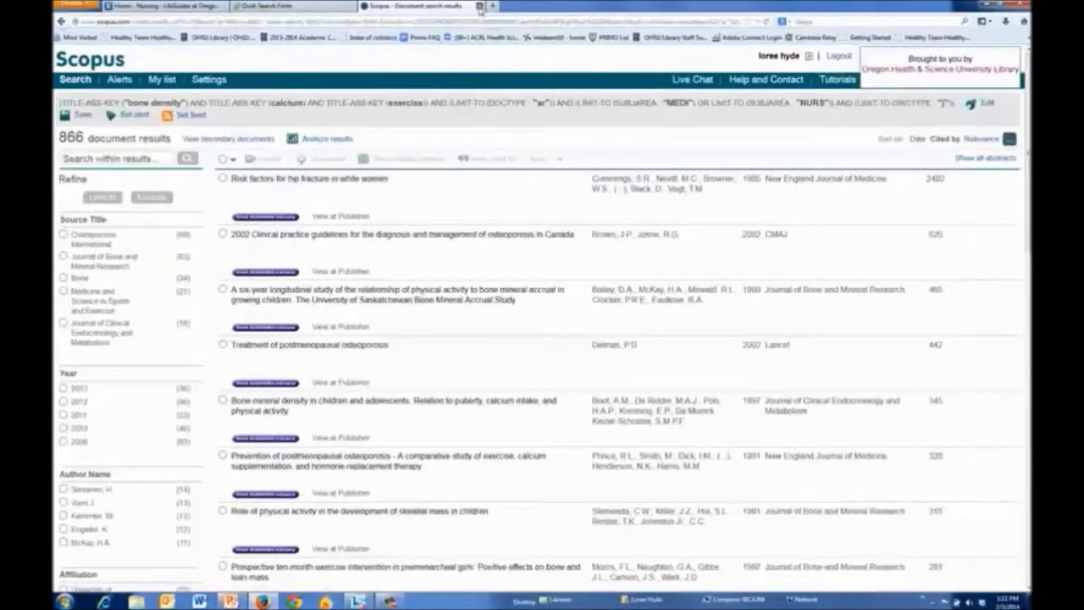
# Close Scopus, copy the bone density article's Ovid citation, and load the OHSU Library home page in a new tab
pyautogui.click(478, 7)
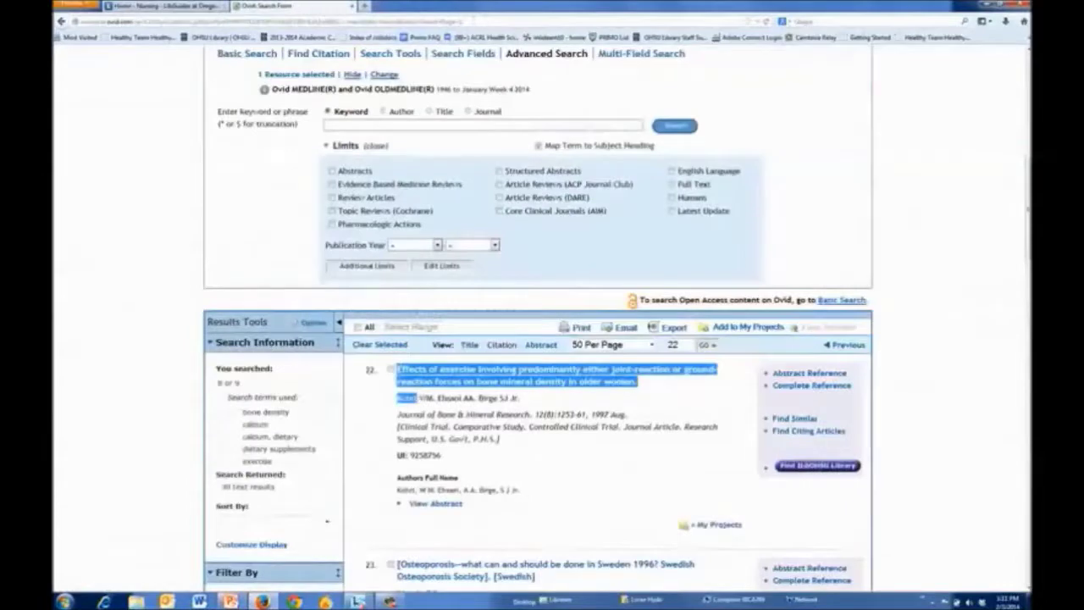
pyautogui.rightClick(426, 371)
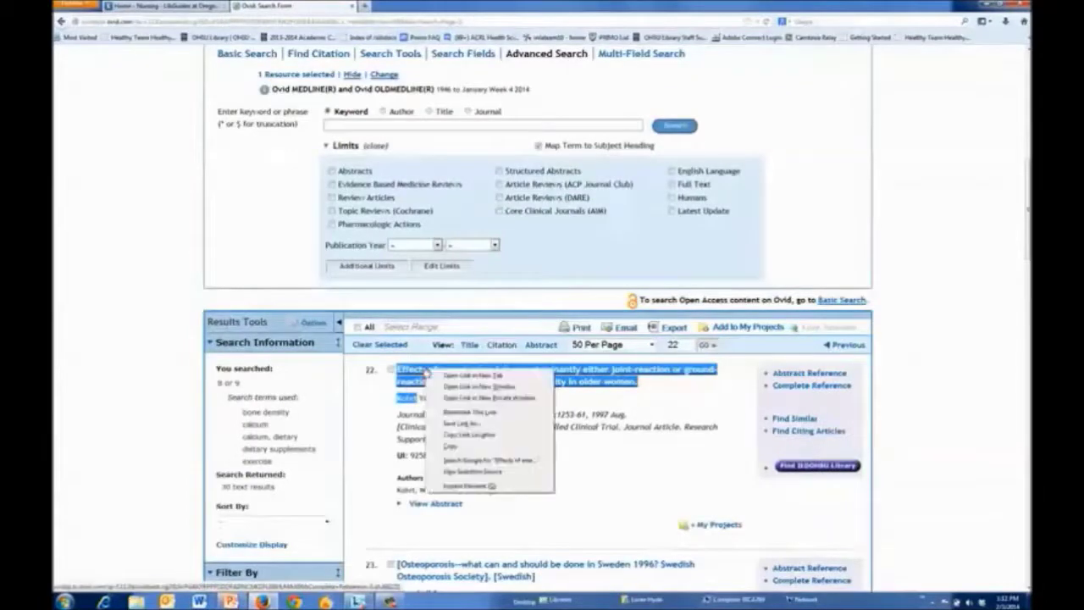
pyautogui.click(456, 449)
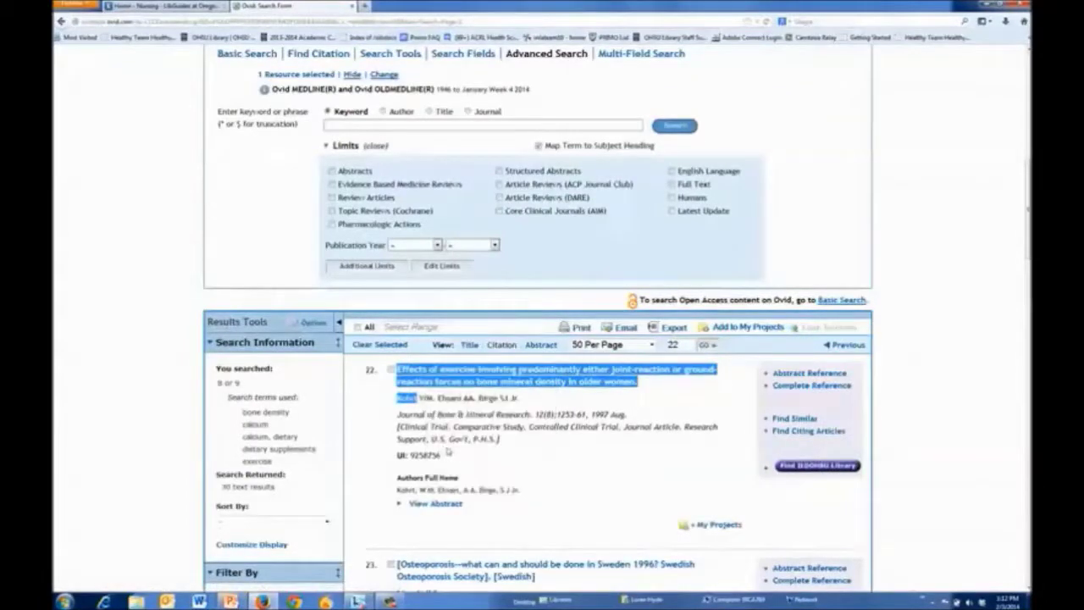
pyautogui.click(366, 8)
pyautogui.click(311, 165)
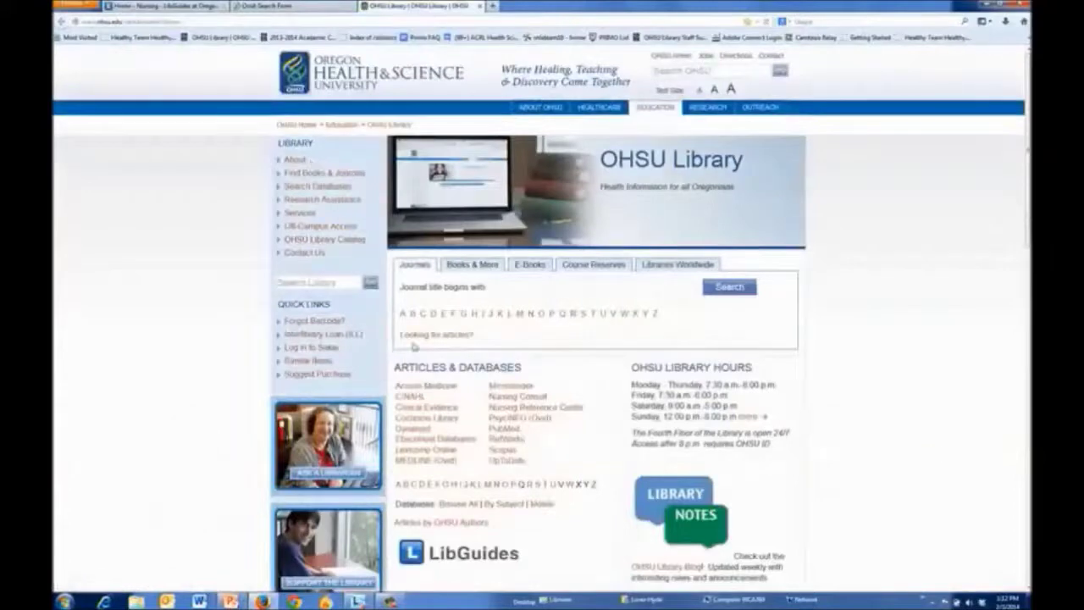
# Find the 1997 exercise and bone mineral density citation in PubMed and list its 171 related citations
pyautogui.click(504, 431)
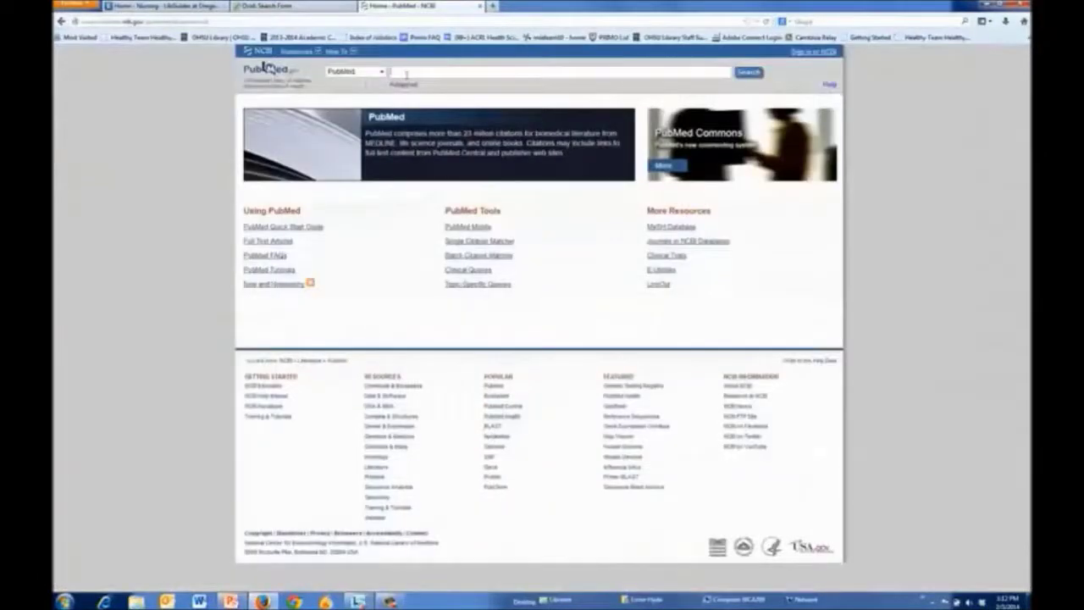
pyautogui.hotkey('ctrl', 'v')
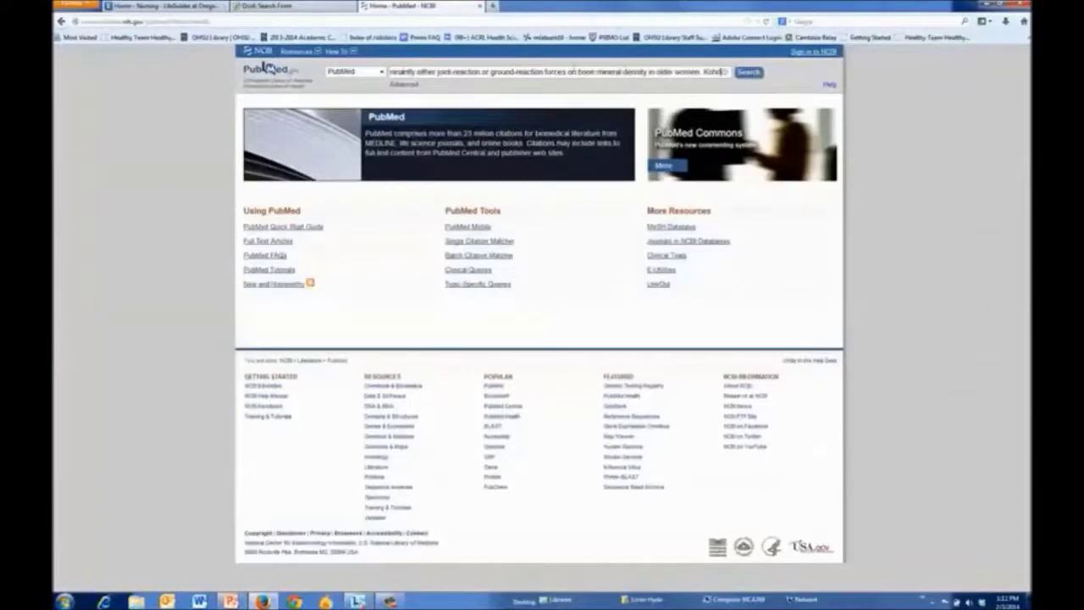
pyautogui.press('Delete')
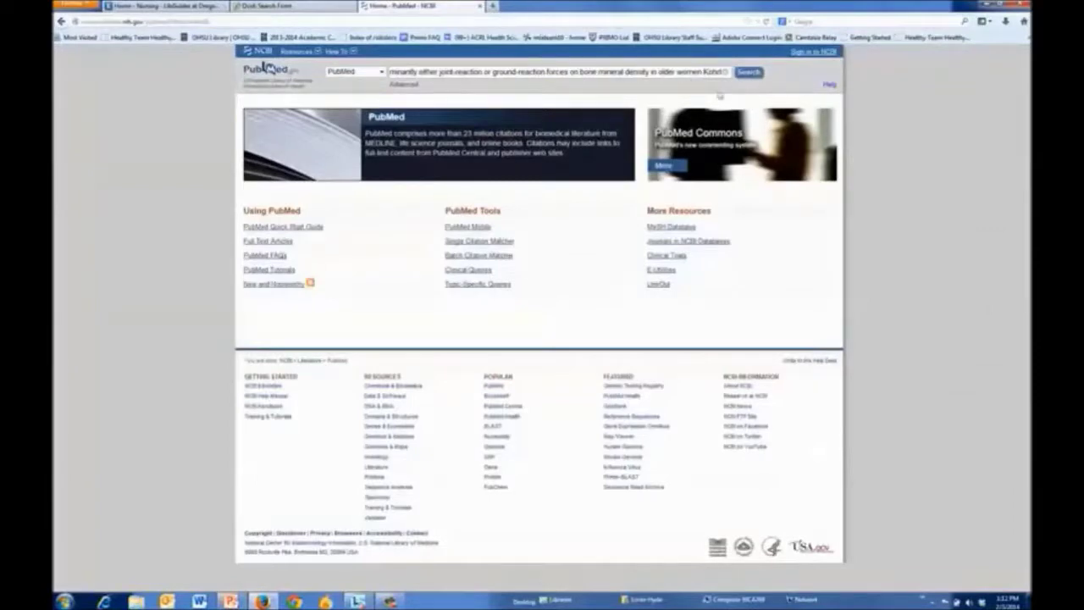
pyautogui.click(749, 72)
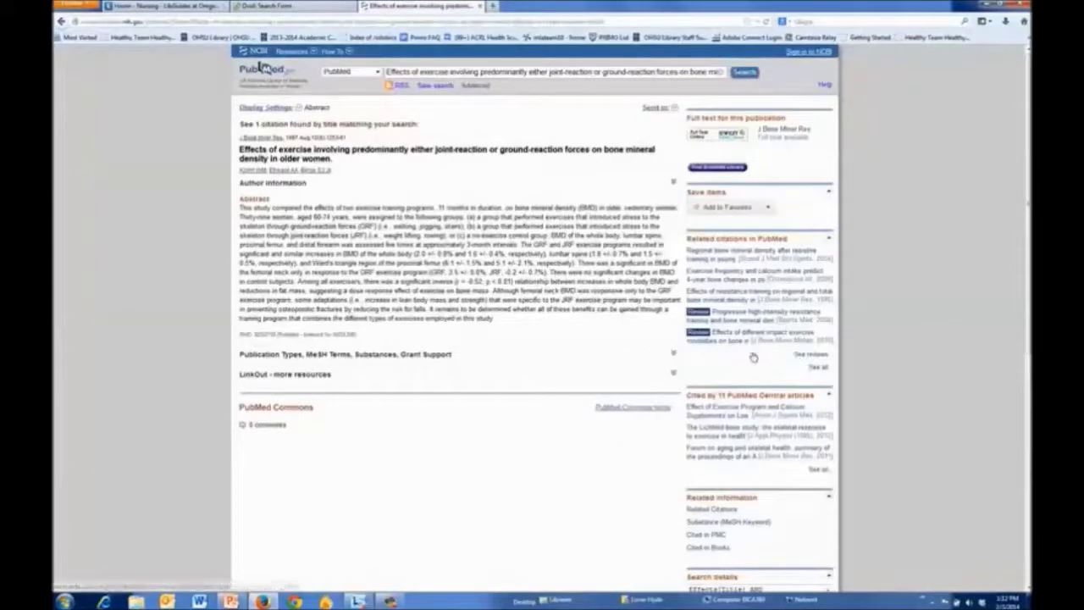
pyautogui.click(816, 370)
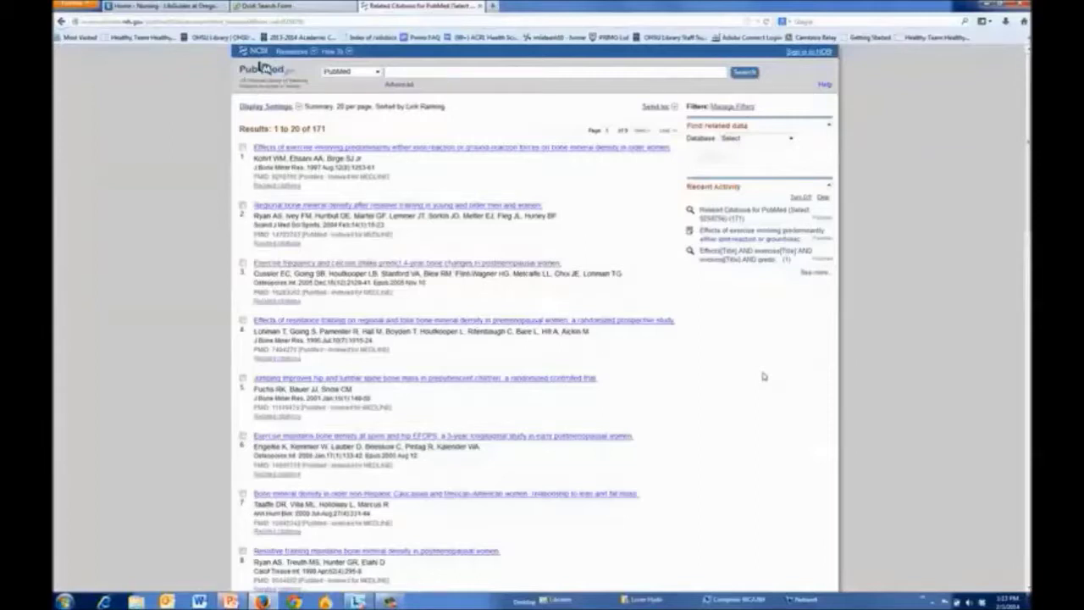
# Back in OvidSP, choose Save Search History below the history table to reach the Personal Account login
pyautogui.click(479, 8)
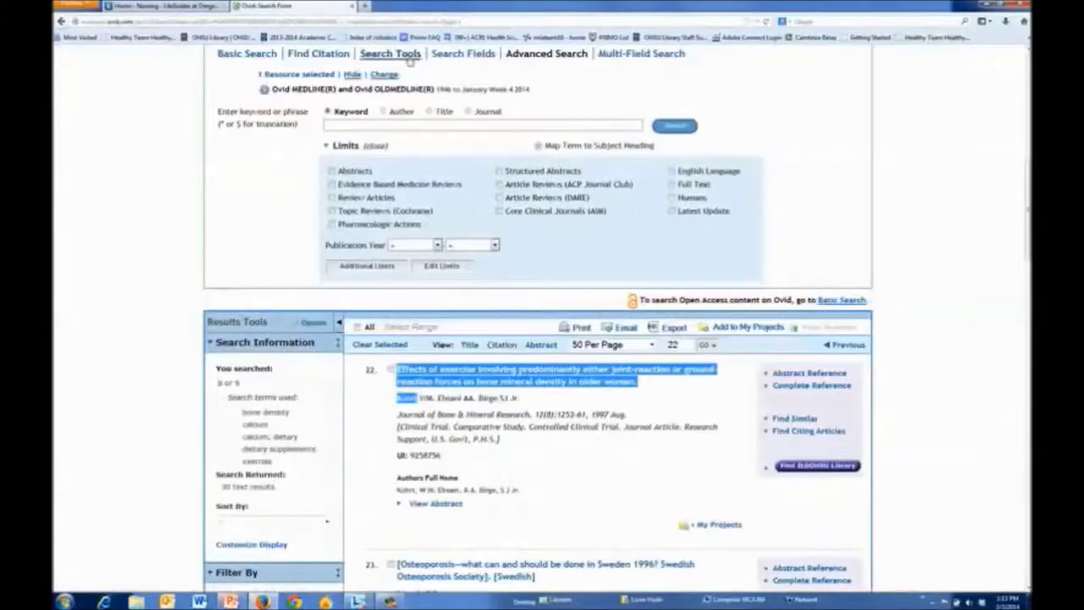
pyautogui.scroll(2, 487, 254)
pyautogui.scroll(5, 490, 260)
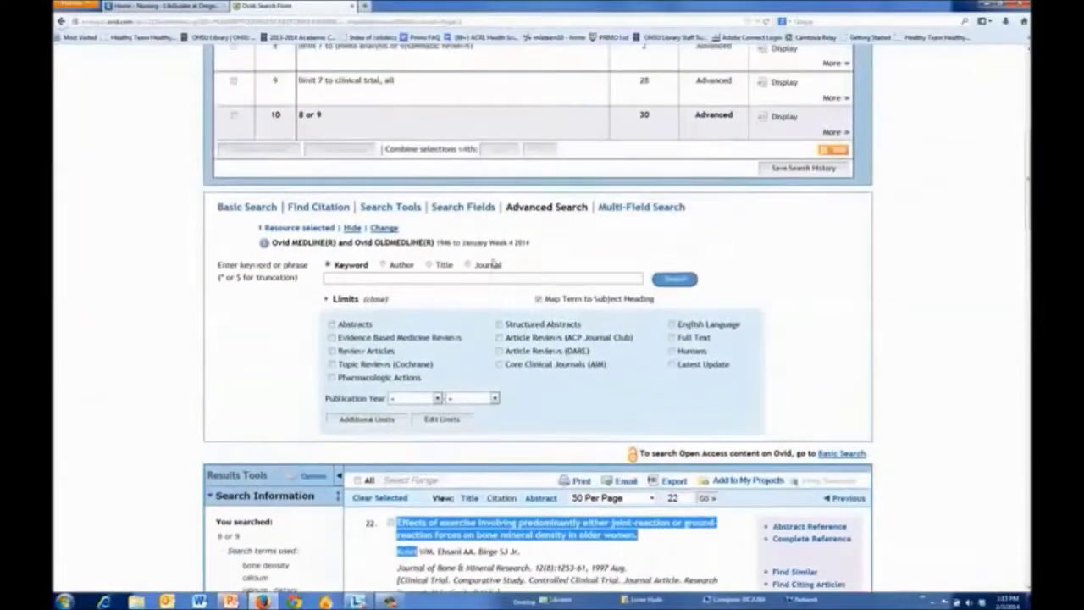
pyautogui.scroll(4, 502, 266)
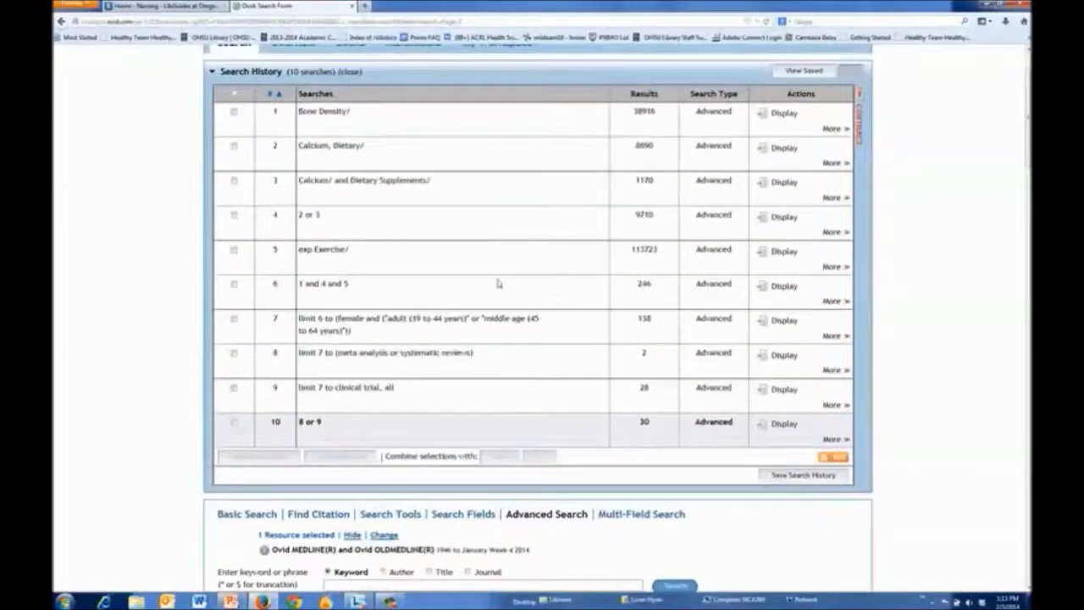
pyautogui.scroll(2, 500, 280)
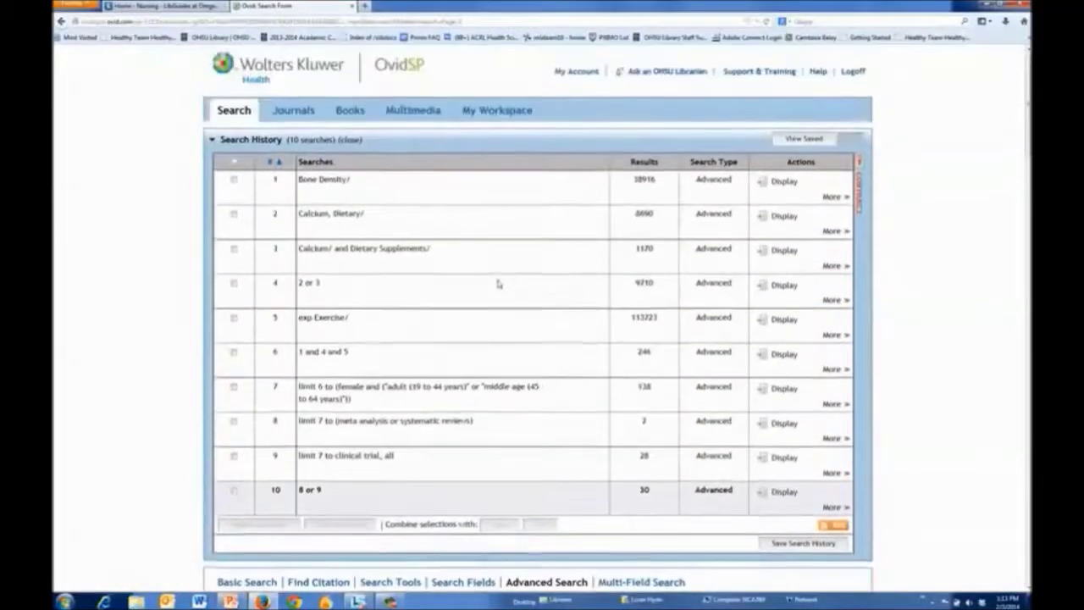
pyautogui.click(795, 547)
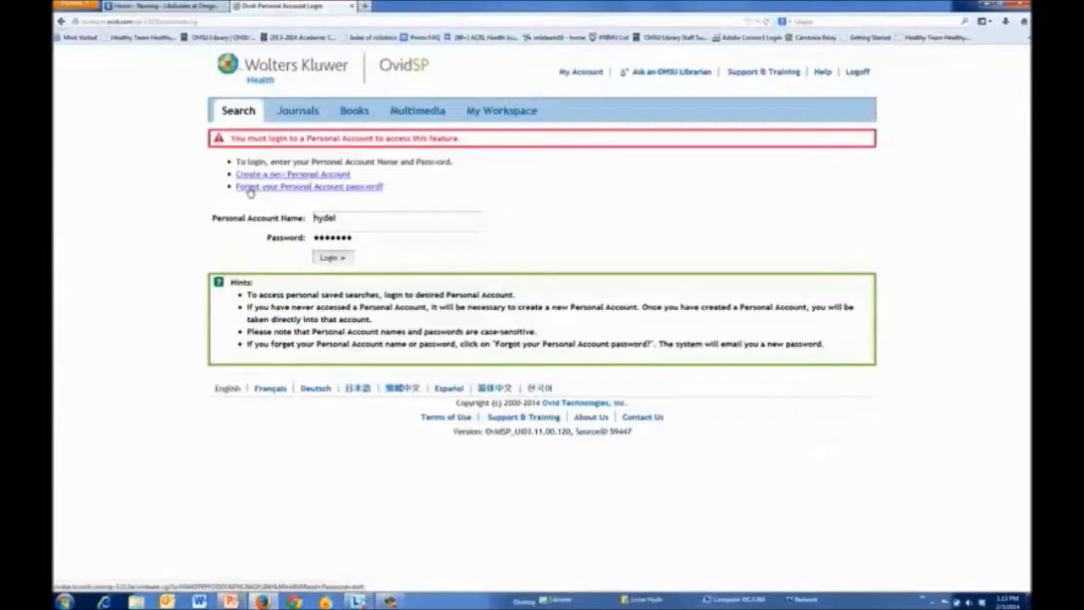
# Advance the PowerPoint show to the MEDLINE/CINAHL search questions slide, then return to Firefox
pyautogui.hotkey('alt', 'Tab')
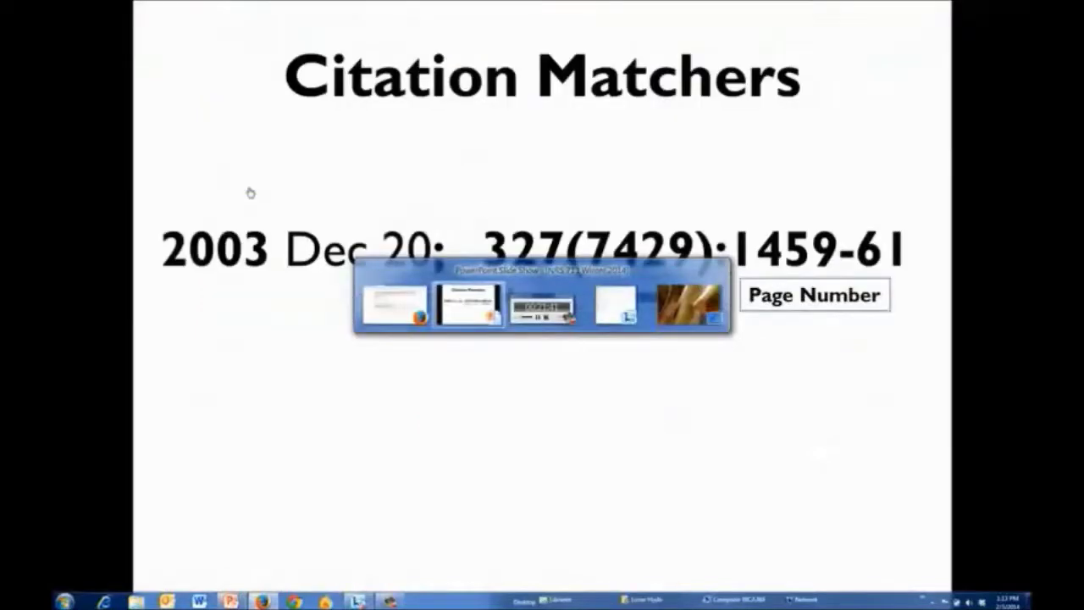
pyautogui.press('Right')
pyautogui.press('Right')
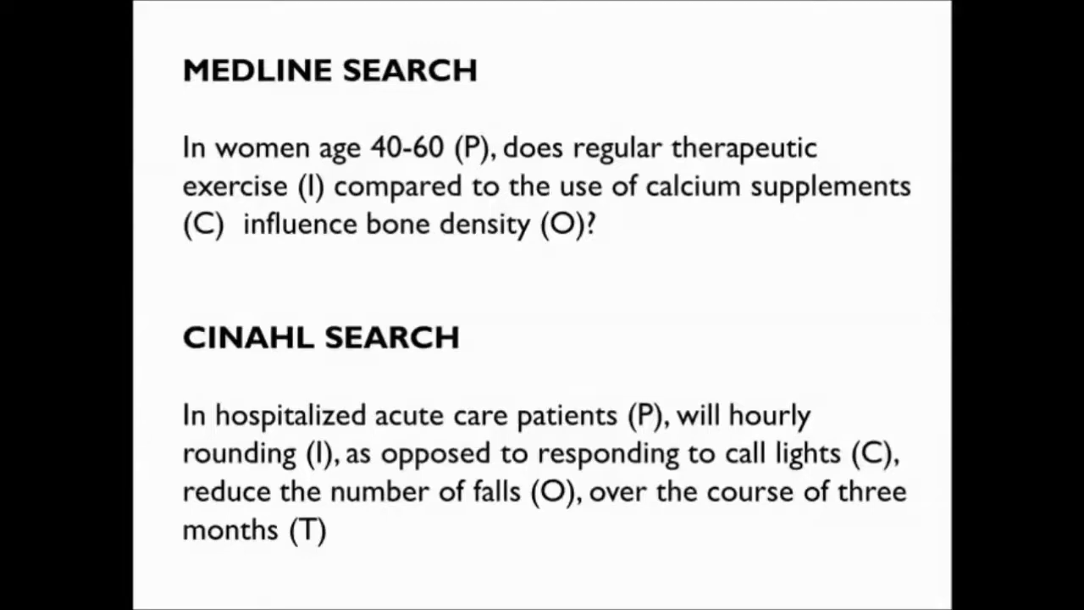
pyautogui.hotkey('alt', 'Tab')
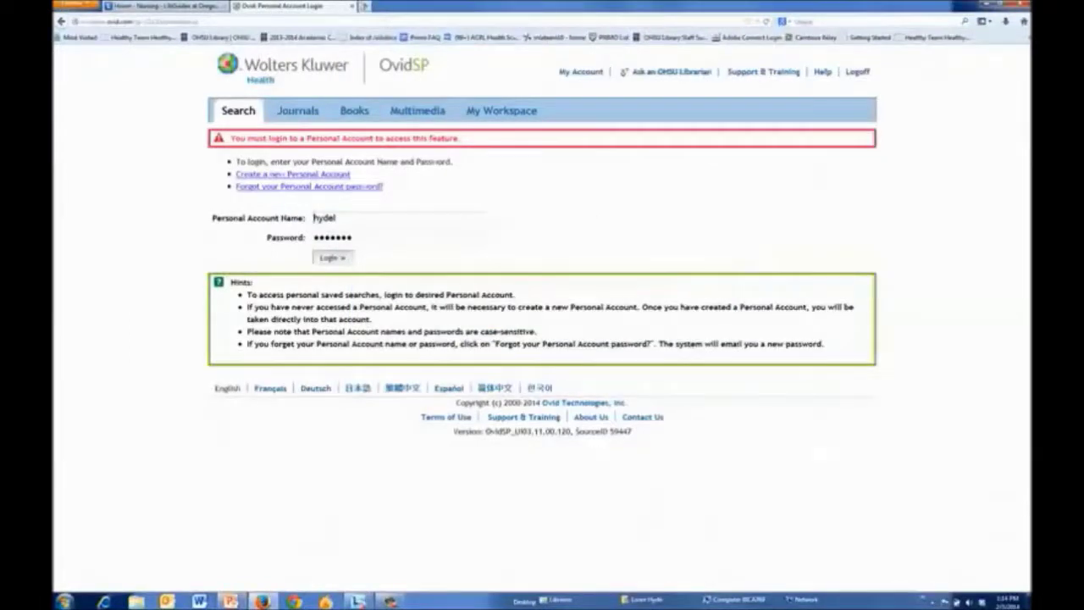
# Log off Ovid and open CINAHL from the Nursing guide's Library Databases list
pyautogui.click(365, 6)
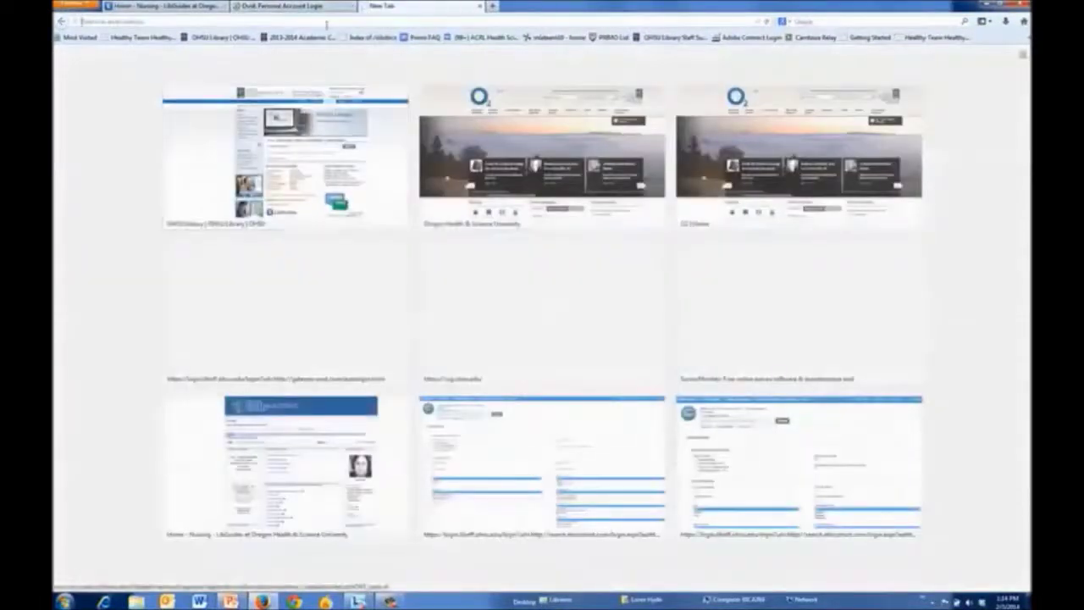
pyautogui.click(330, 8)
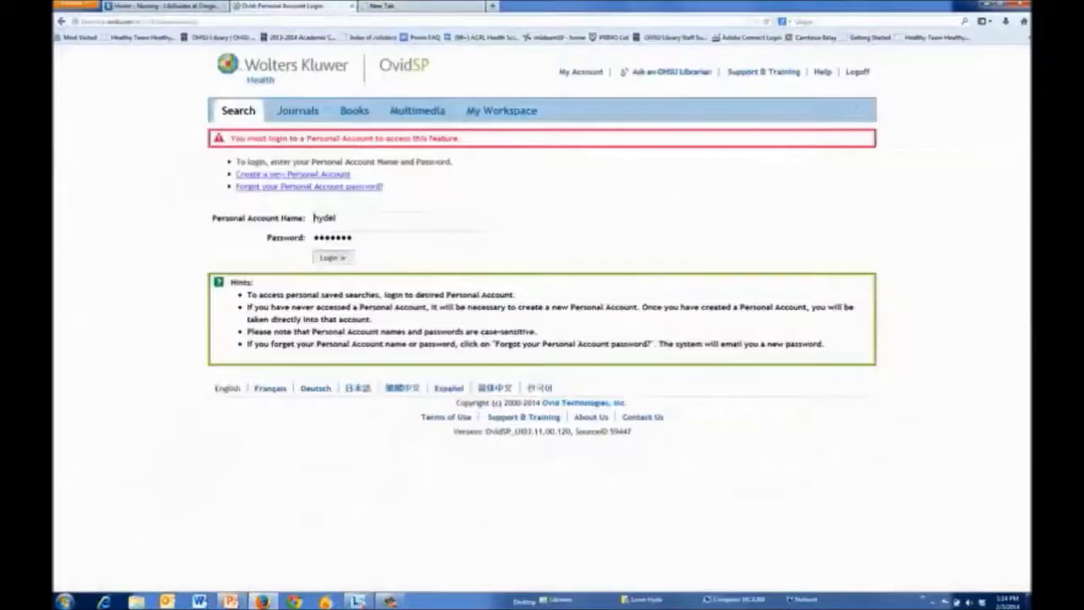
pyautogui.click(858, 72)
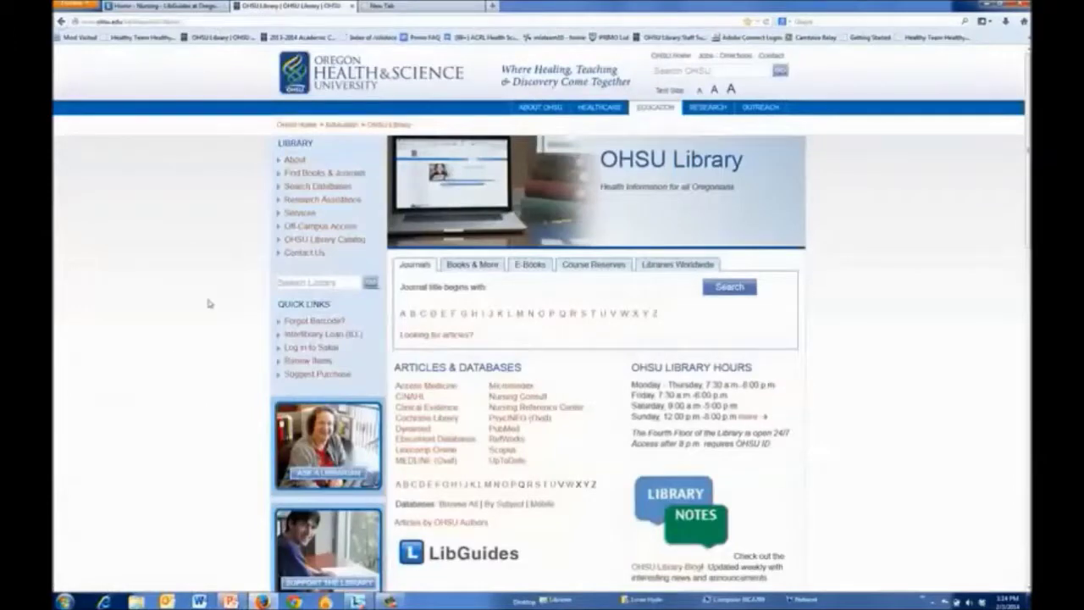
pyautogui.click(133, 15)
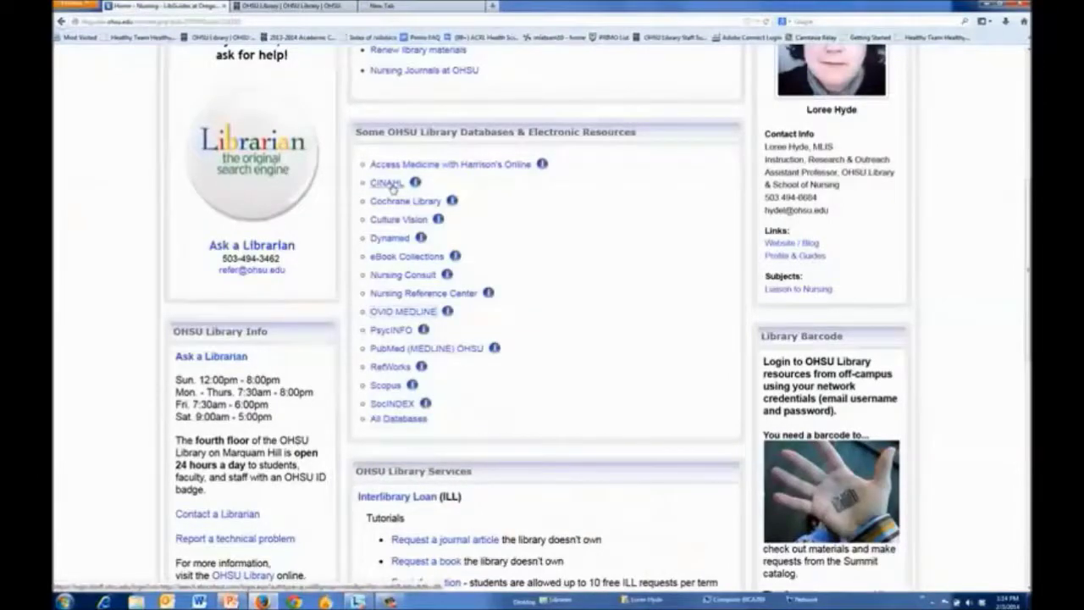
pyautogui.click(388, 185)
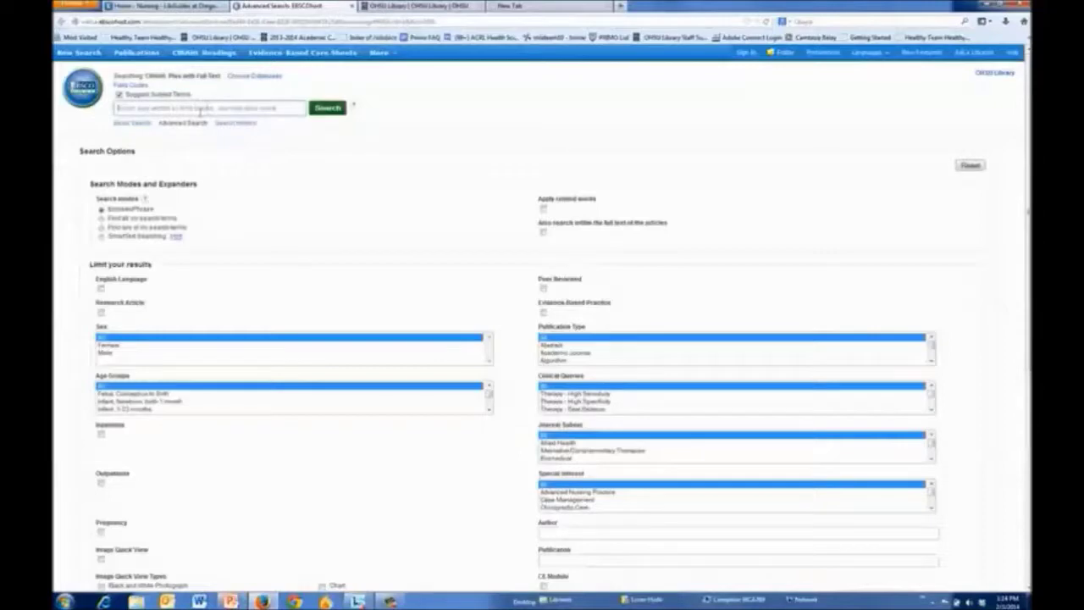
# Look up CINAHL Headings for 'rounding' and zoom in to read the Patient Rounds match
pyautogui.click(219, 108)
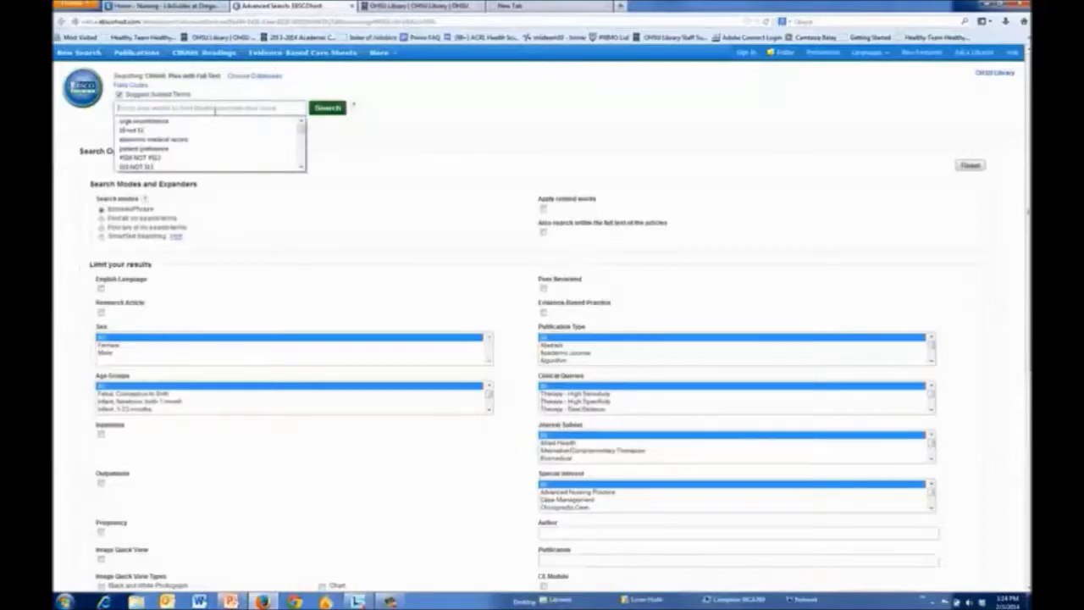
pyautogui.click(241, 87)
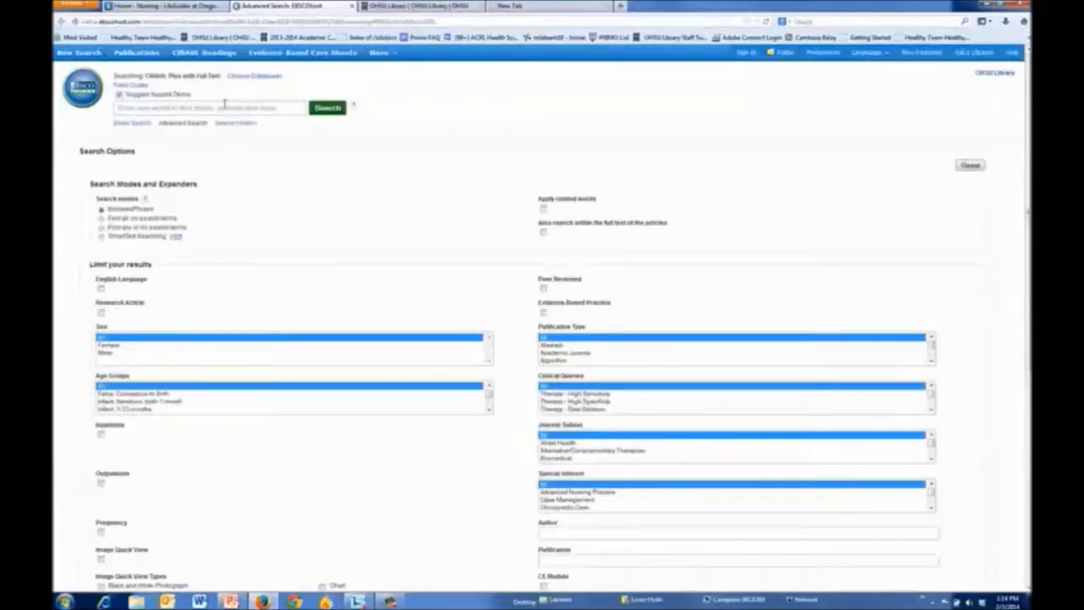
pyautogui.click(227, 108)
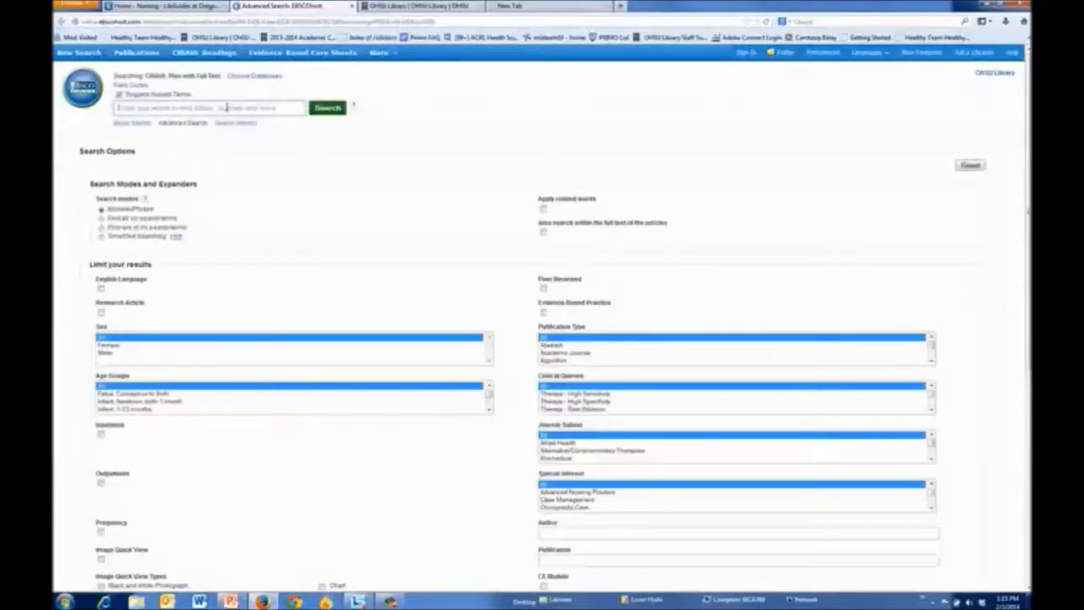
pyautogui.write('tubdn')
pyautogui.press('BackSpace')
pyautogui.press('BackSpace')
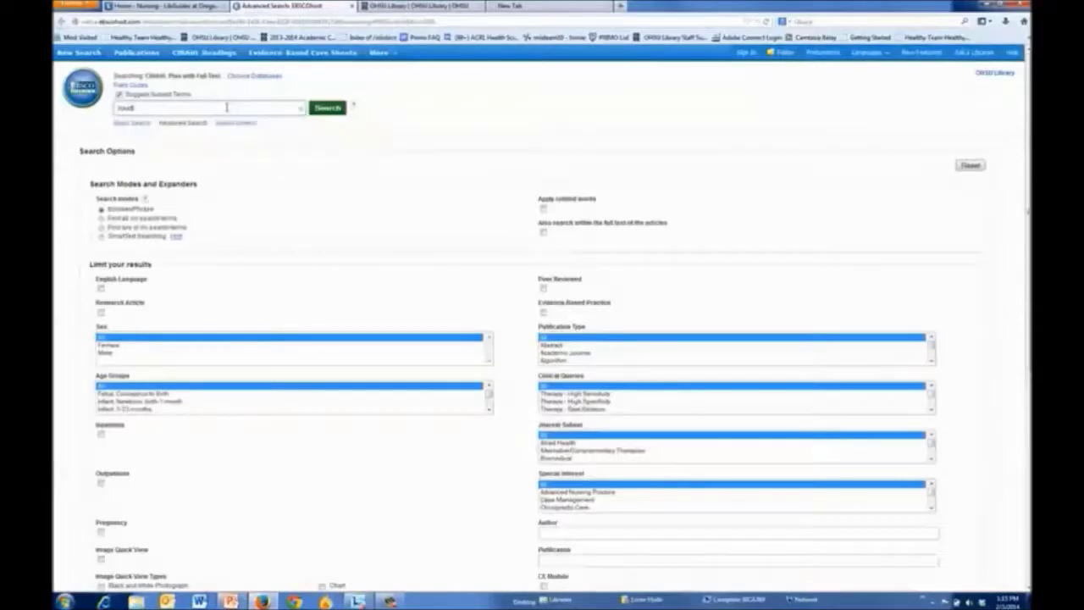
pyautogui.write('nding')
pyautogui.press('Return')
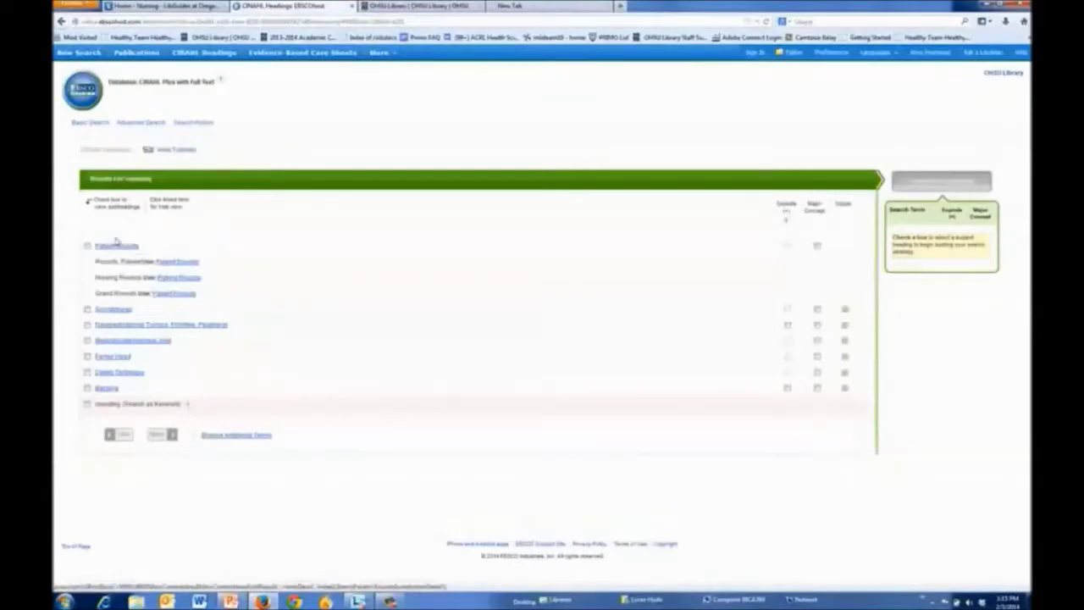
pyautogui.hotkey('ctrl', '+')
pyautogui.hotkey('ctrl', '+')
pyautogui.hotkey('ctrl', '+')
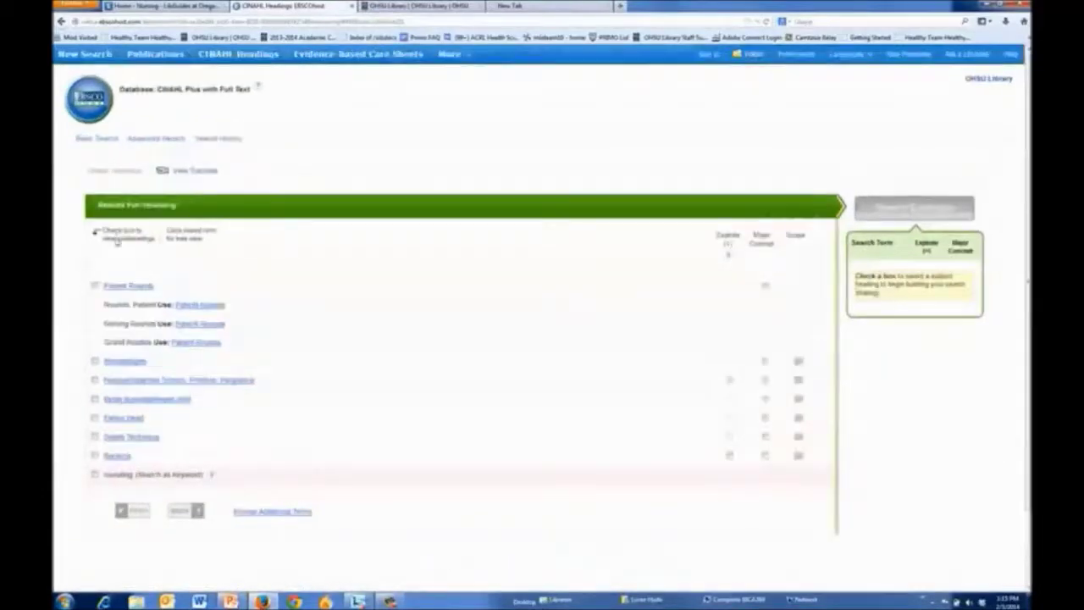
pyautogui.hotkey('ctrl', '+')
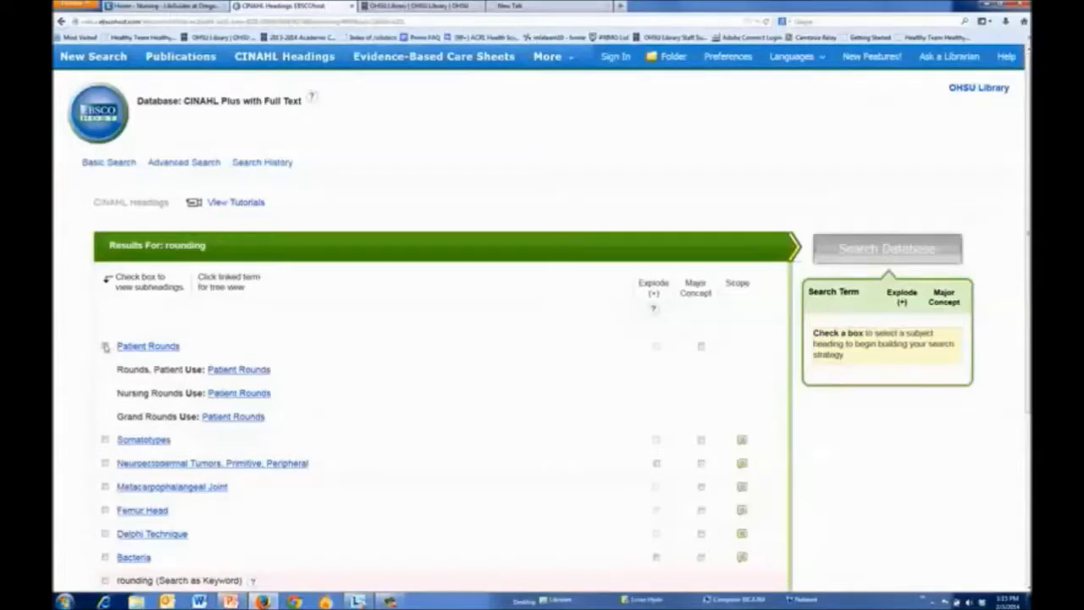
# Search the database on Patient Rounds with Include All Subheadings, returning 1,190 results
pyautogui.click(105, 346)
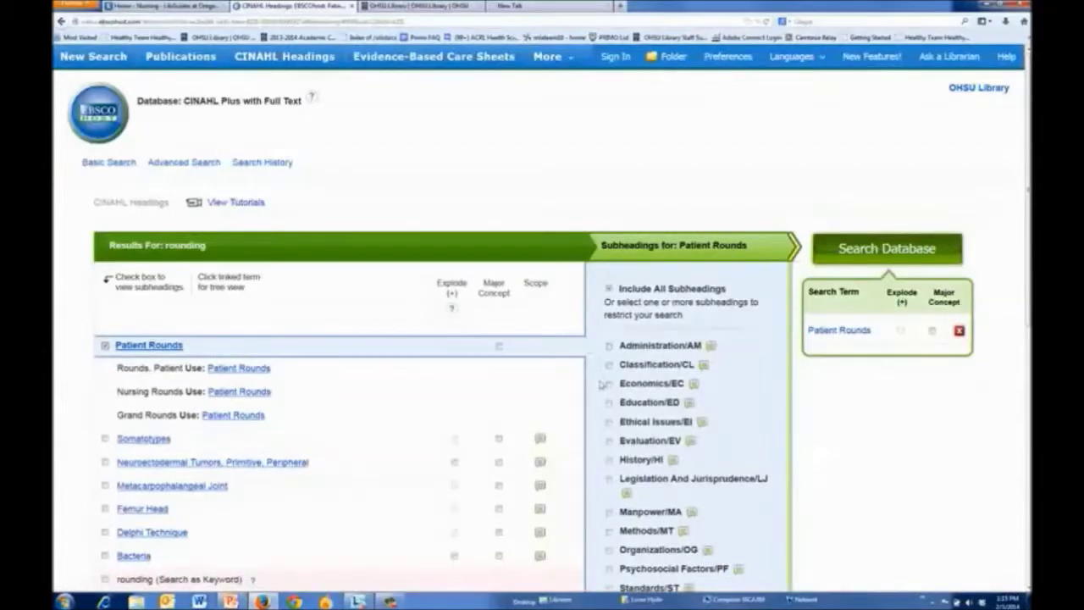
pyautogui.scroll(-3, 602, 385)
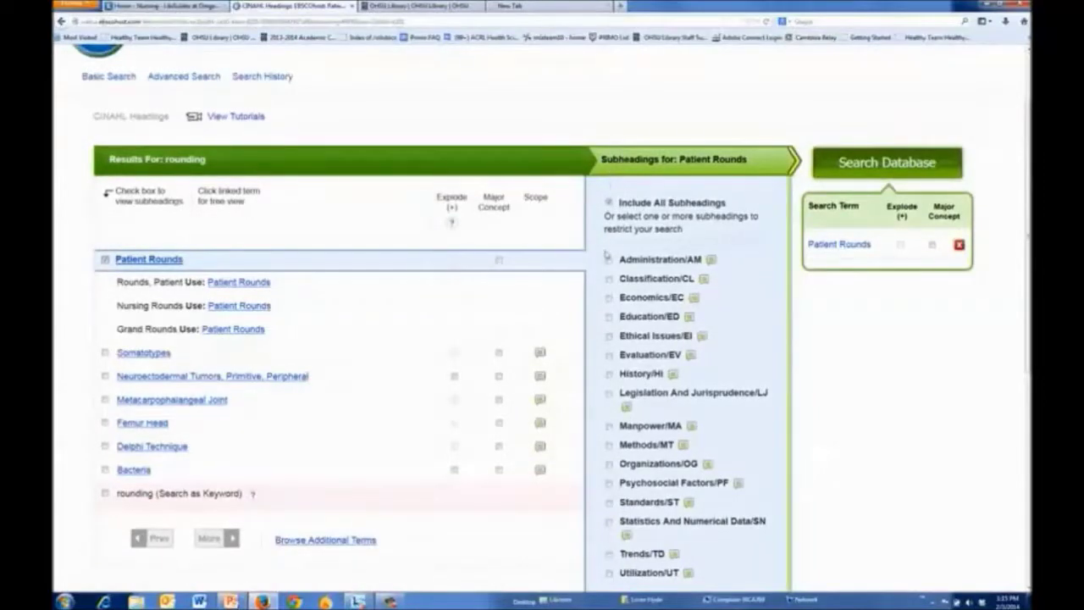
pyautogui.scroll(3, 599, 303)
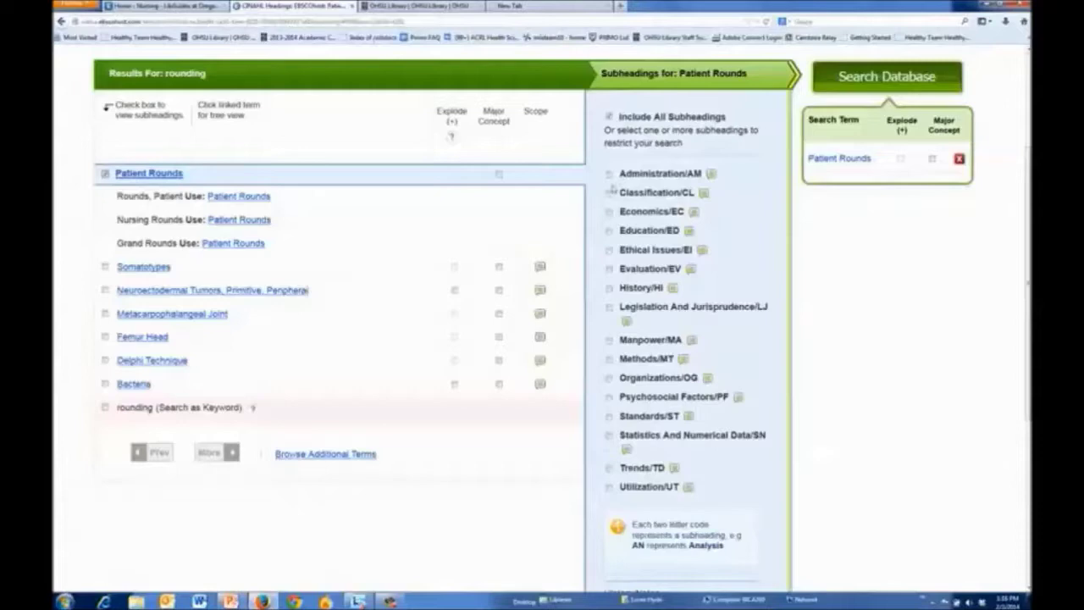
pyautogui.moveTo(673, 125); pyautogui.dragTo(620, 116)
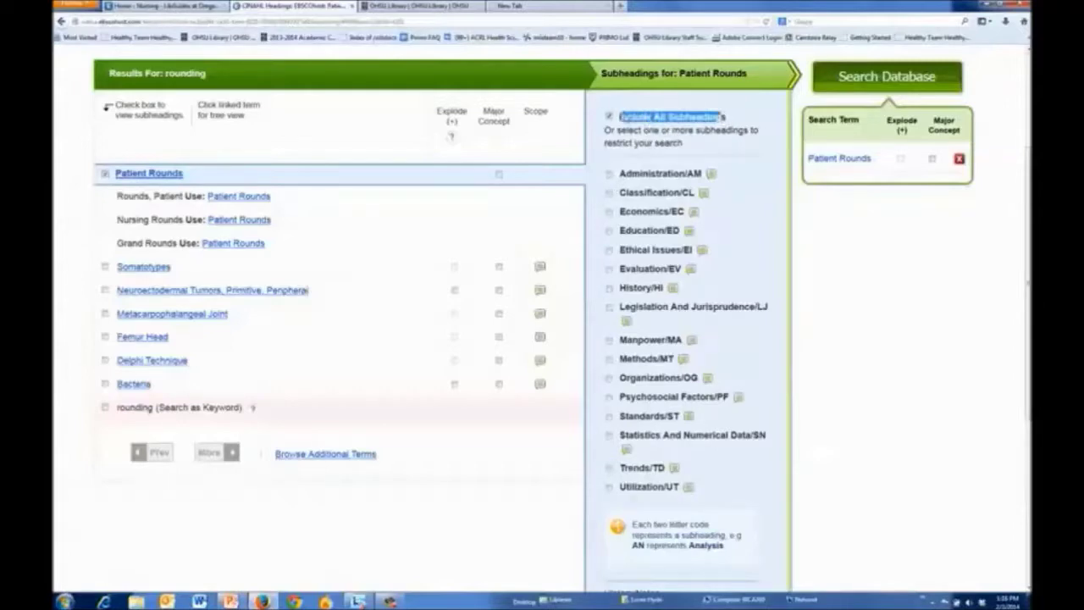
pyautogui.click(744, 115)
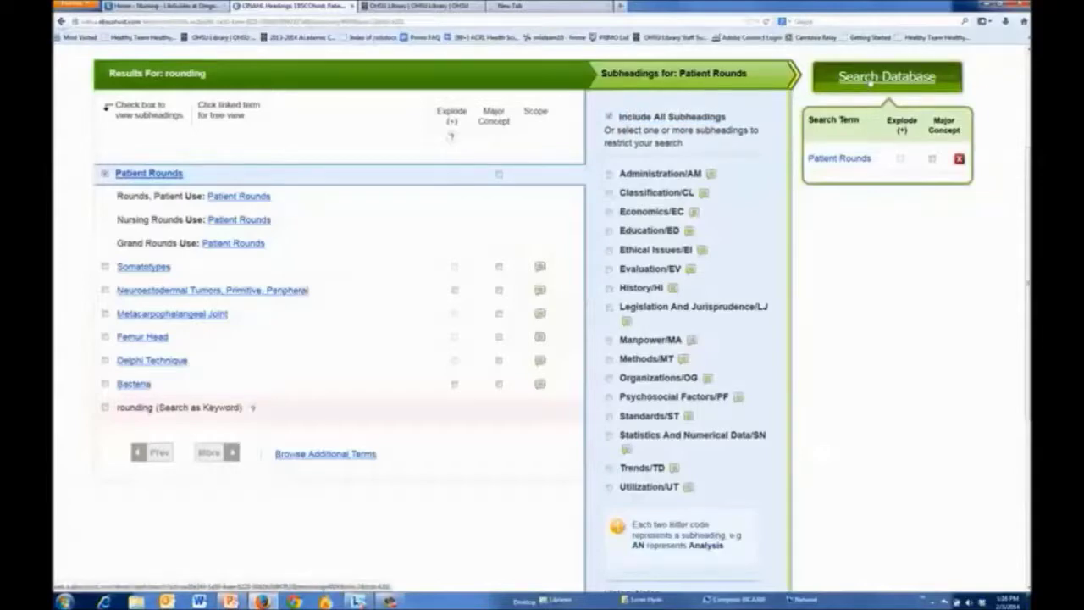
pyautogui.click(870, 82)
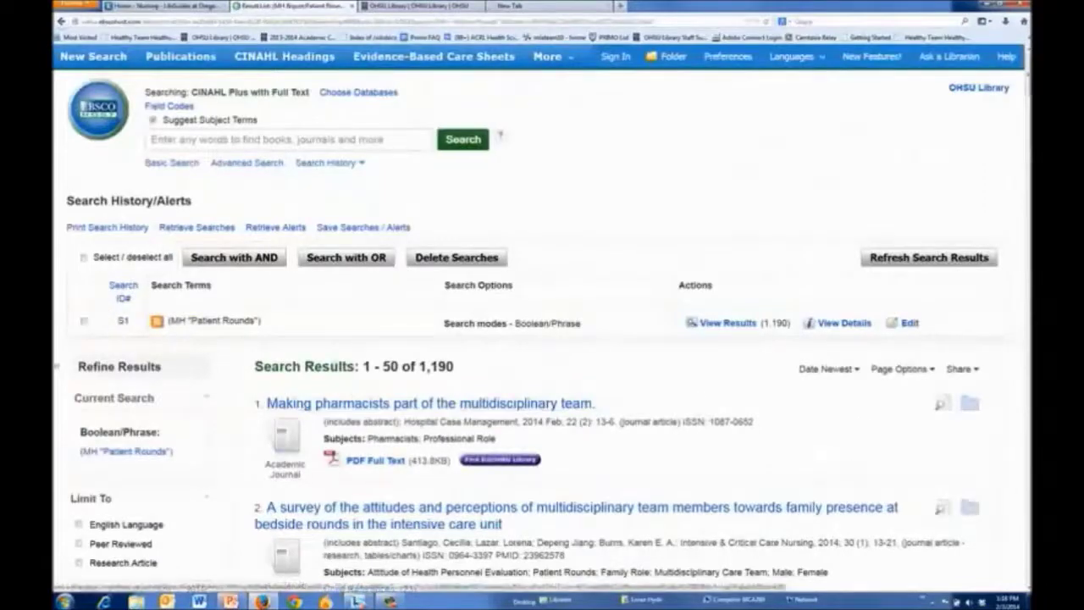
# Review the 1,190 Patient Rounds results logged as S1, then start entering 'hour*' as the next term
pyautogui.doubleClick(123, 322)
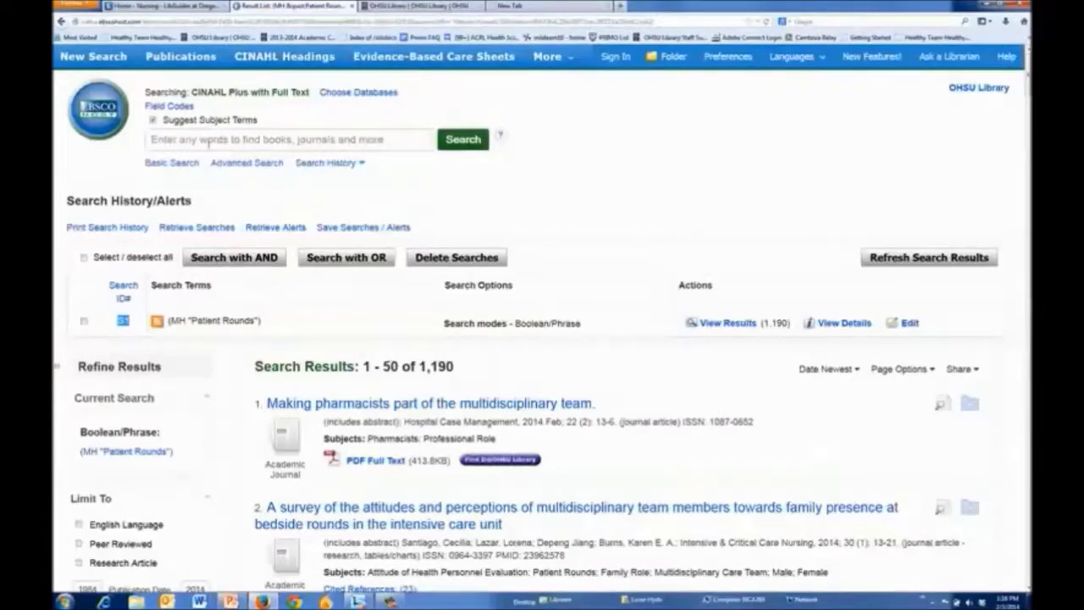
pyautogui.click(209, 142)
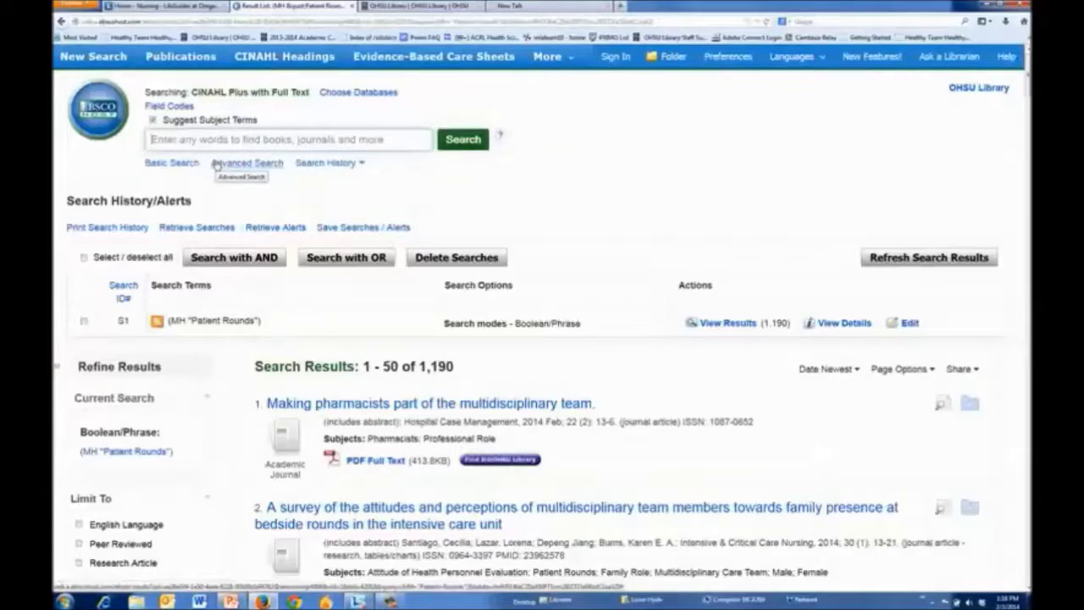
pyautogui.scroll(-2, 506, 512)
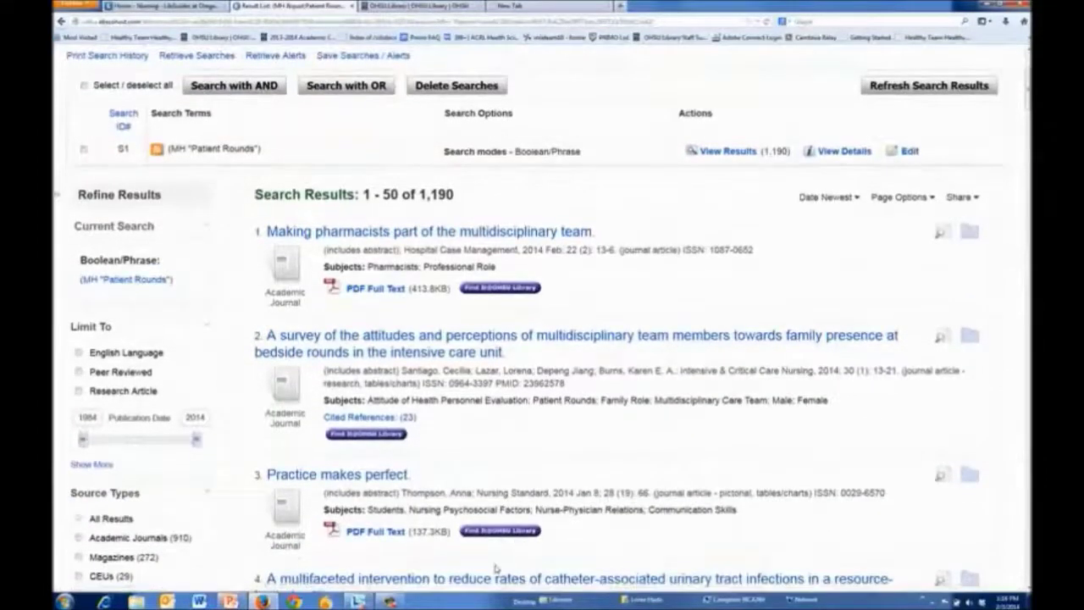
pyautogui.scroll(1, 500, 559)
pyautogui.scroll(2, 500, 561)
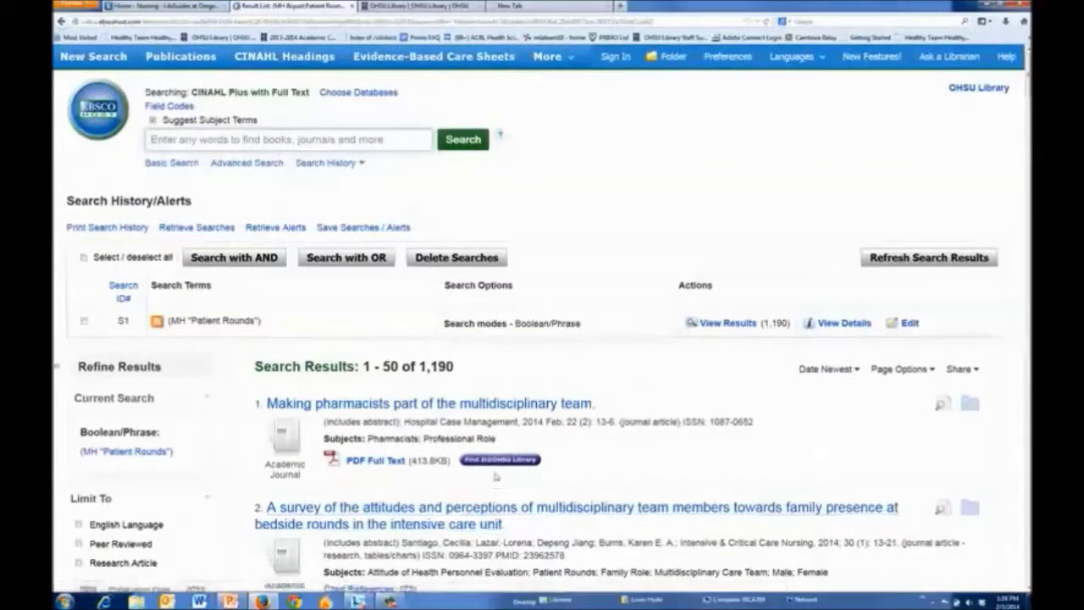
pyautogui.write('hour*')
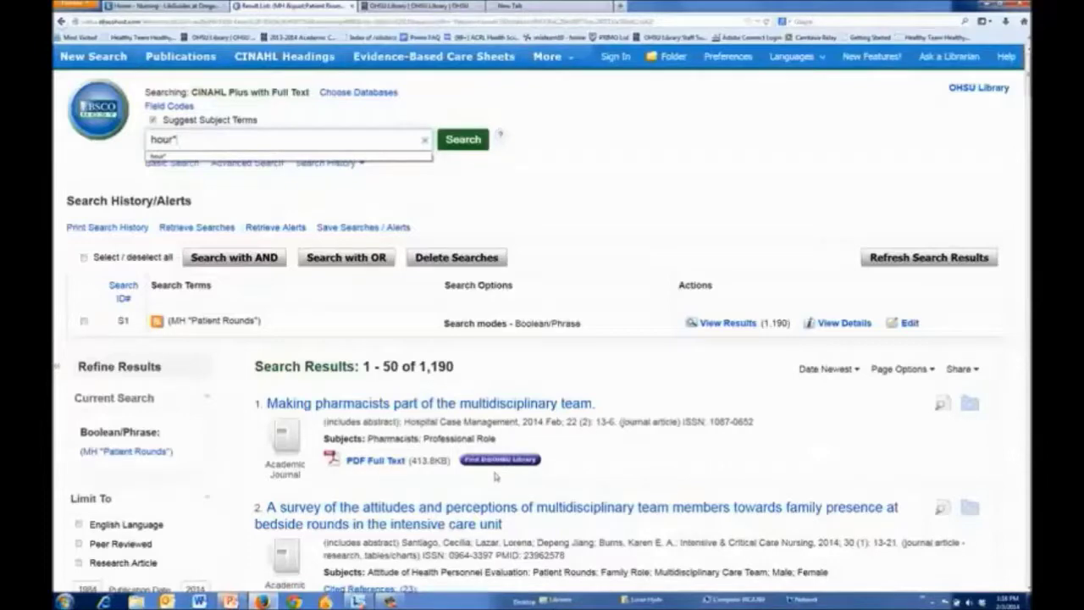
# Search 'hour*' as a keyword, adding S2 with 50,855 results
pyautogui.click(461, 141)
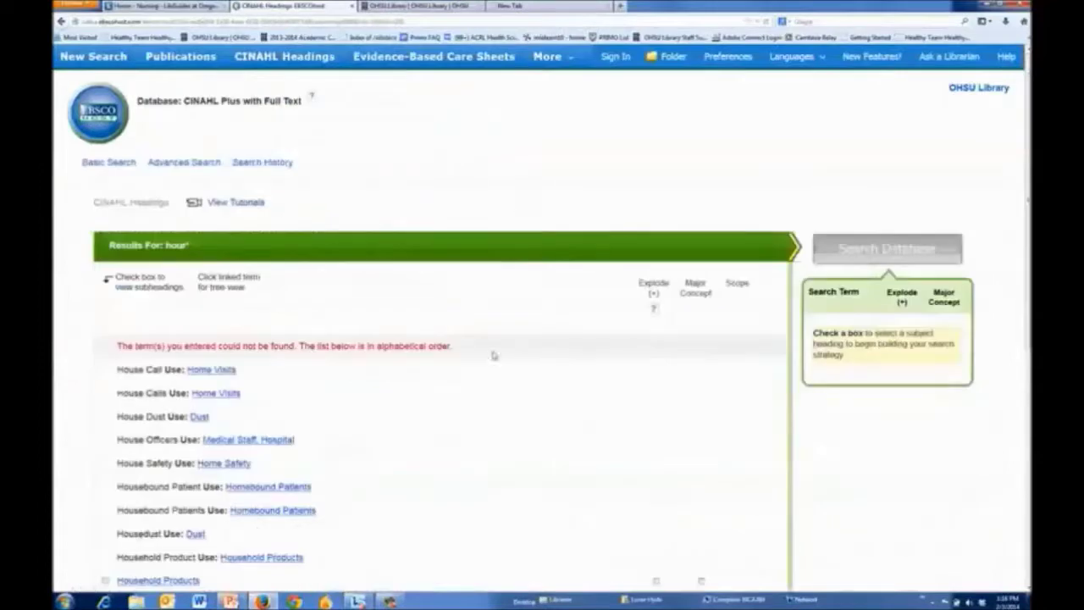
pyautogui.scroll(-3, 473, 437)
pyautogui.scroll(-2, 475, 434)
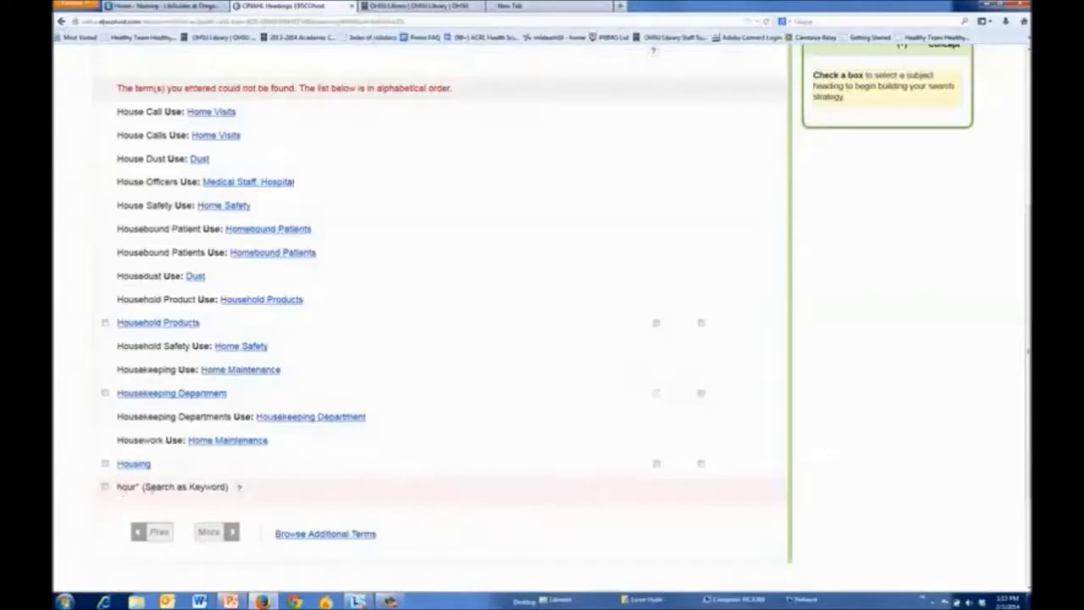
pyautogui.moveTo(214, 488); pyautogui.dragTo(115, 489)
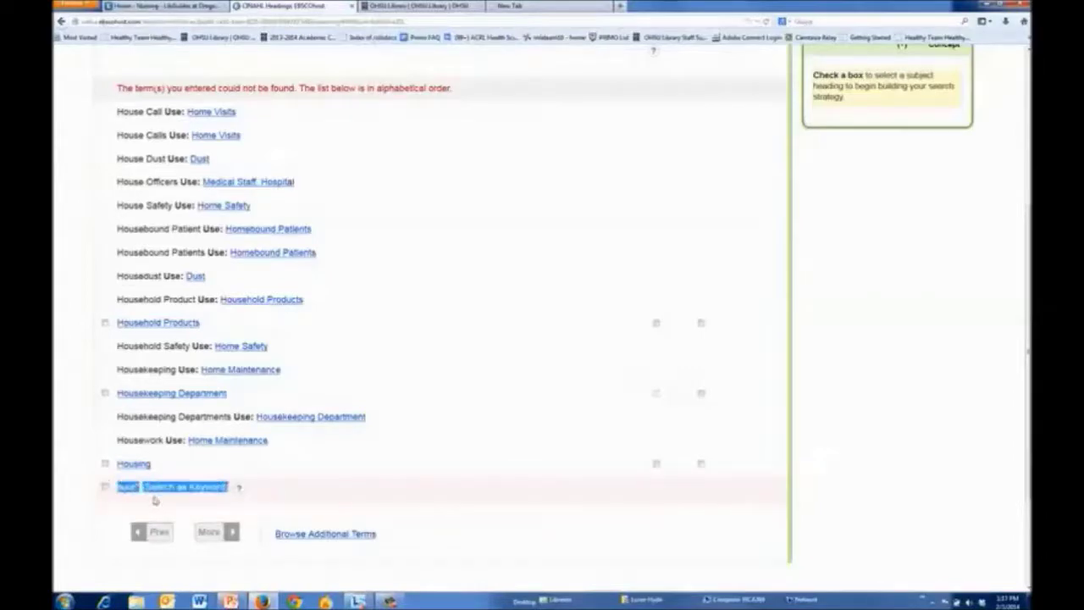
pyautogui.click(155, 501)
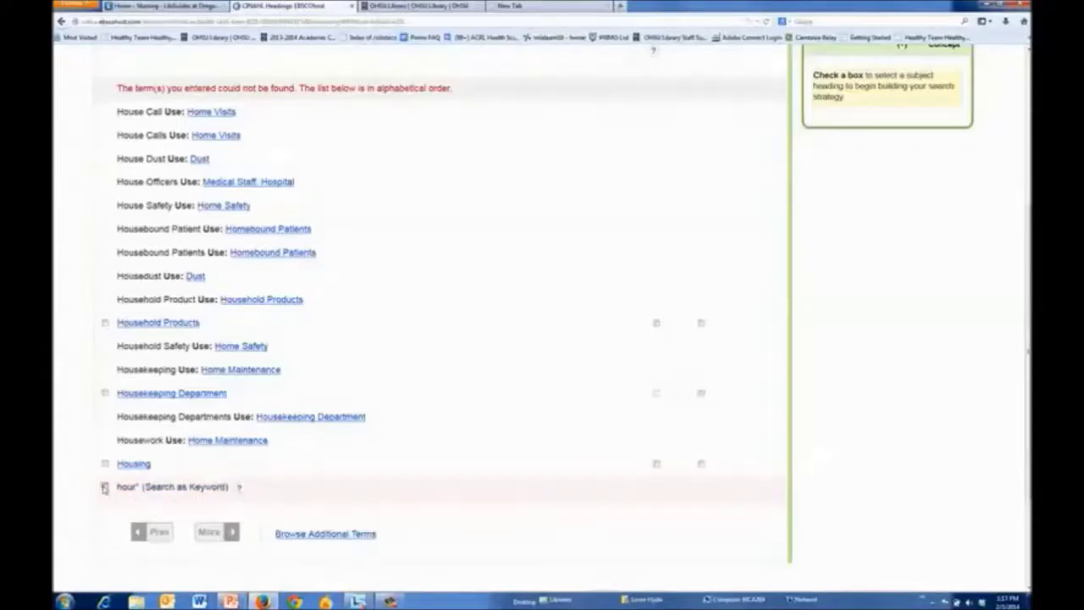
pyautogui.click(105, 487)
pyautogui.scroll(2, 434, 516)
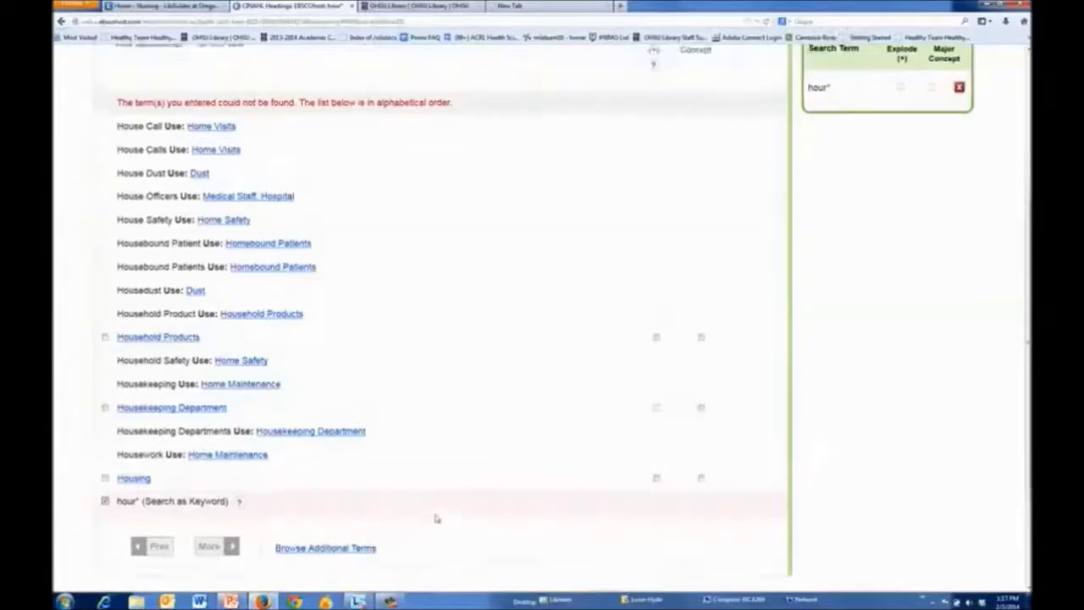
pyautogui.scroll(2, 692, 415)
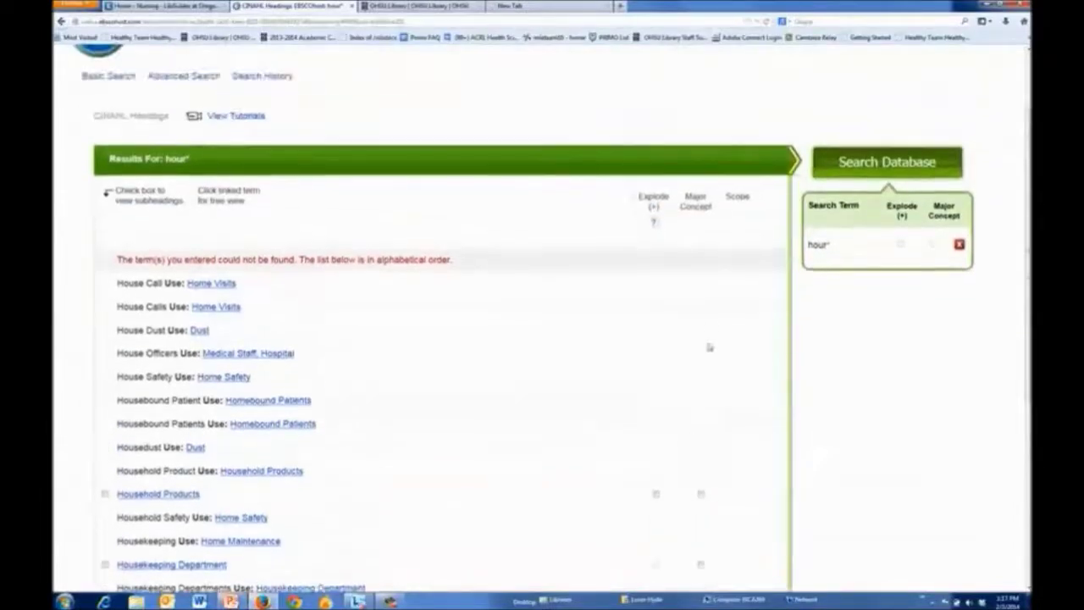
pyautogui.click(861, 165)
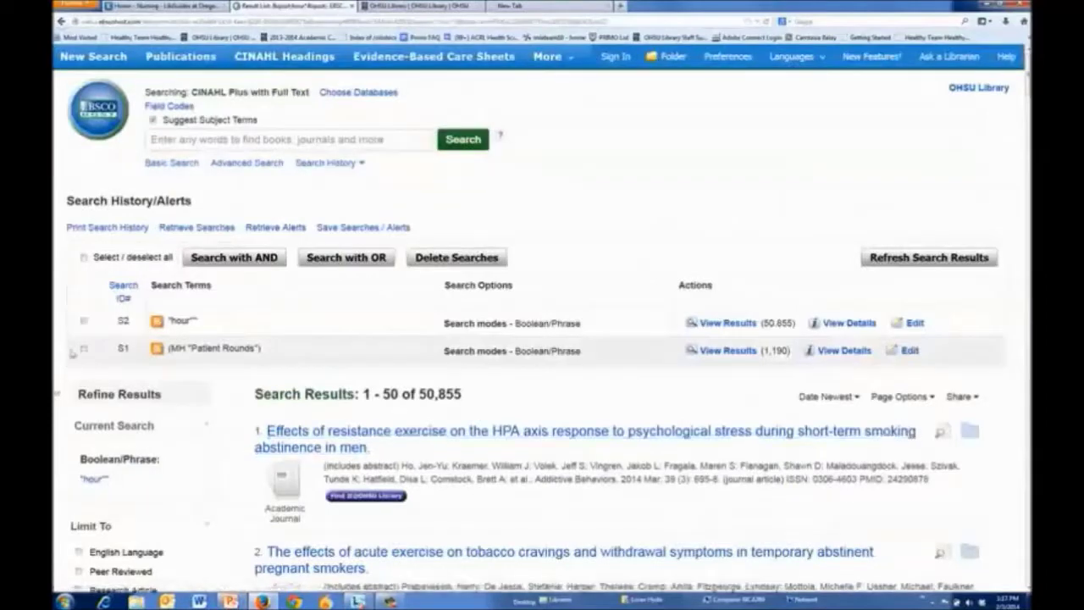
# Combine S1 and S2 with AND, giving S3 with 78 results, and browse the list
pyautogui.click(84, 322)
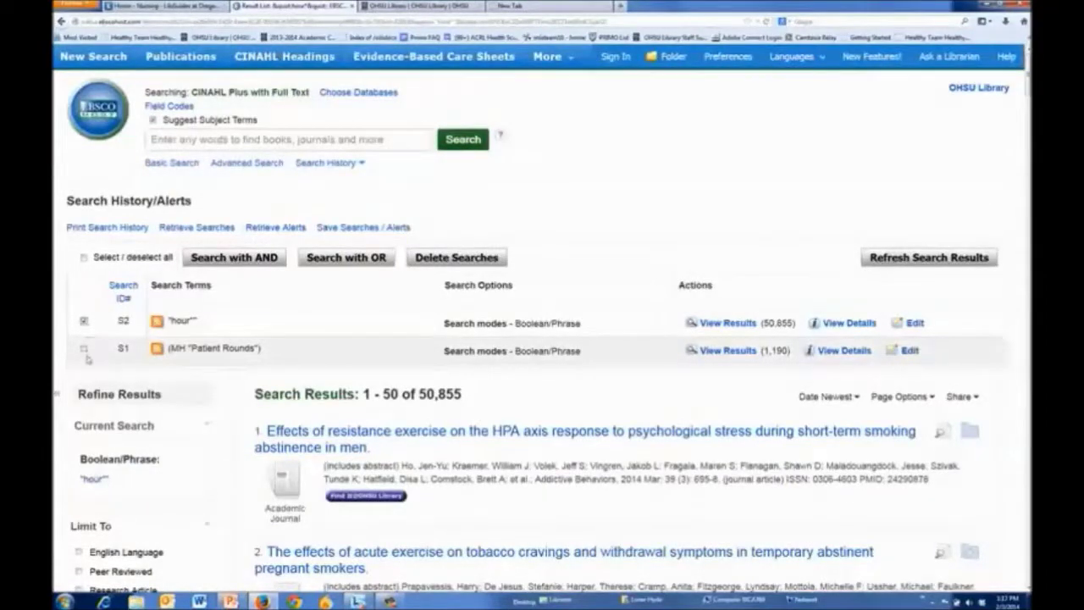
pyautogui.click(84, 349)
pyautogui.click(234, 258)
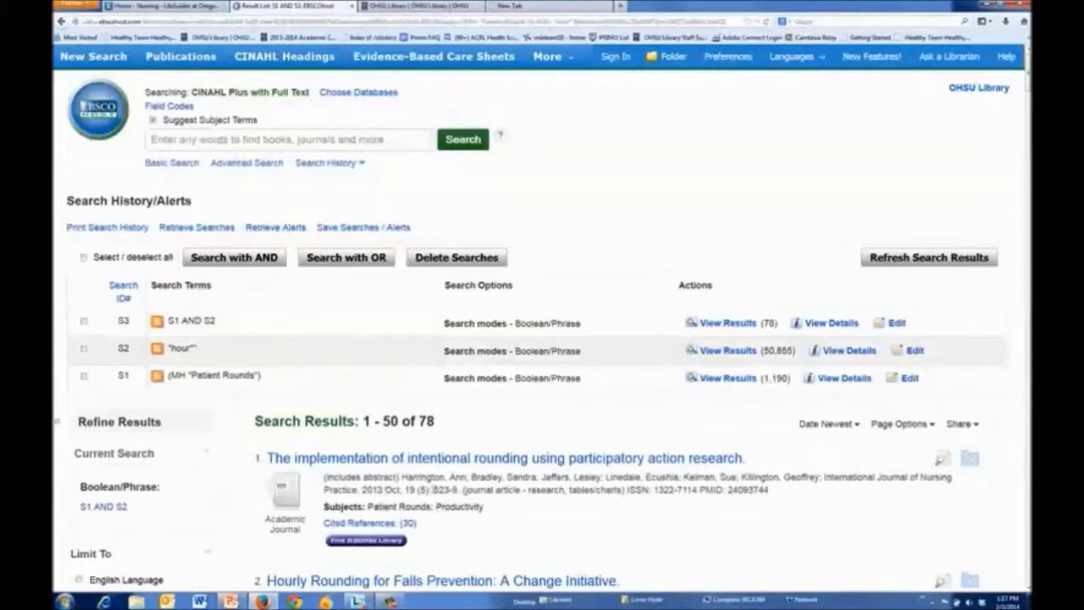
pyautogui.scroll(-4, 314, 505)
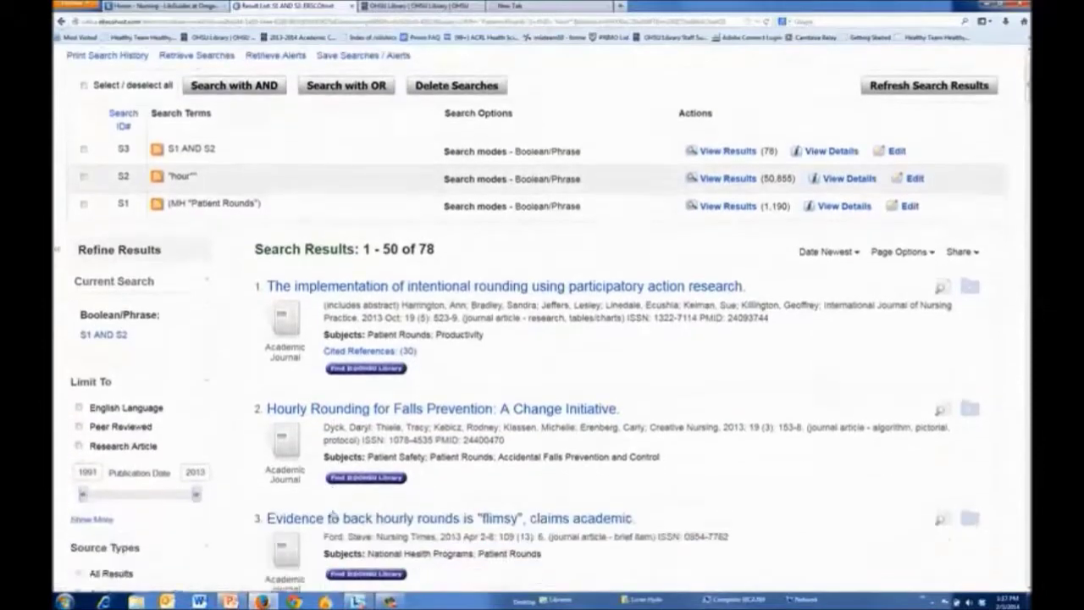
pyautogui.scroll(-2, 332, 508)
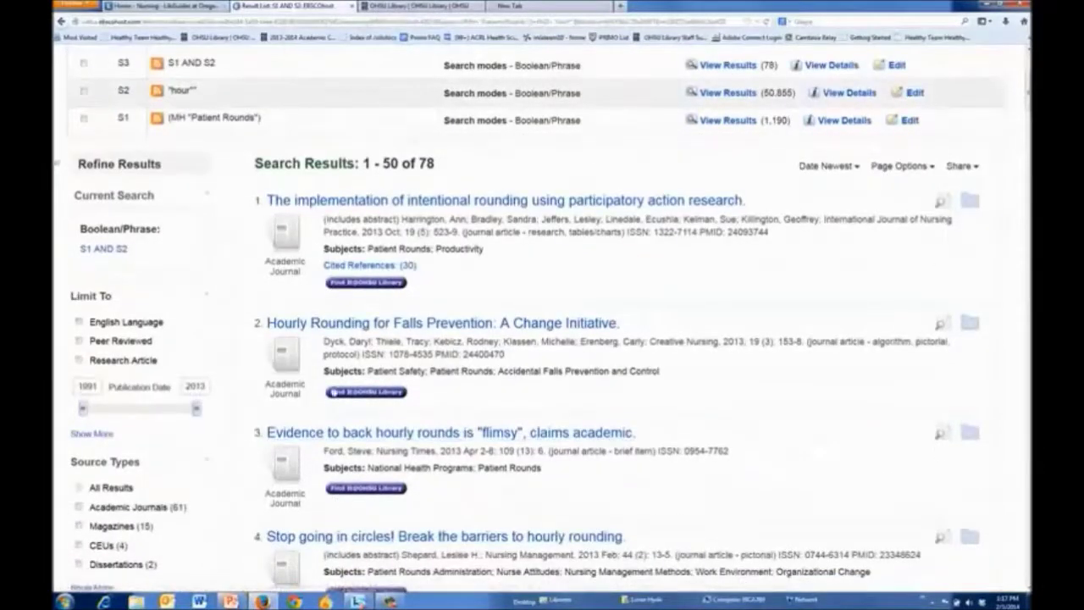
pyautogui.scroll(4, 465, 480)
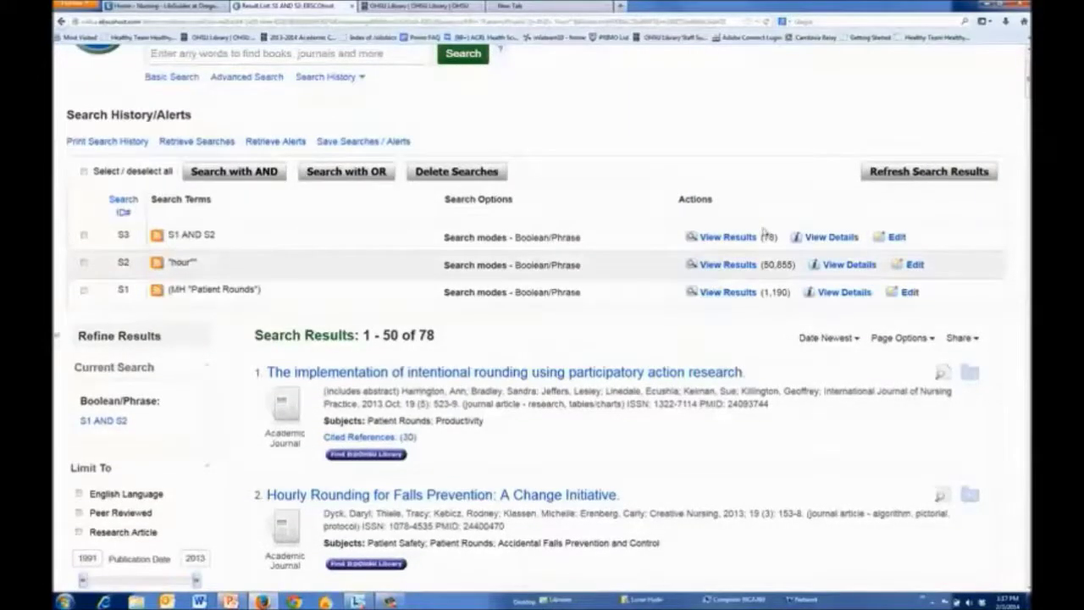
pyautogui.scroll(2, 674, 396)
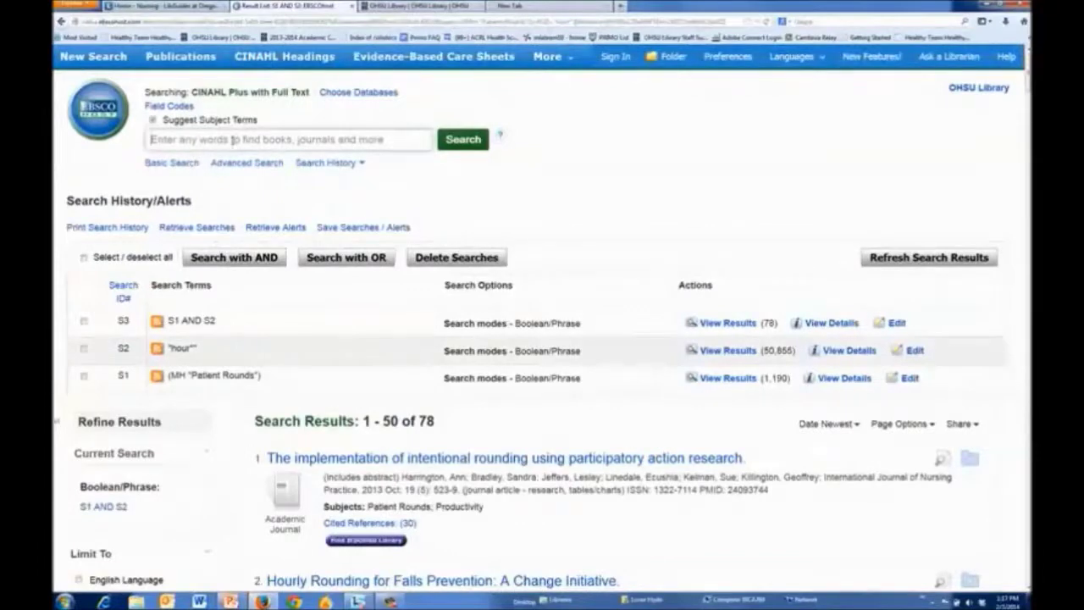
# Run a 'call light*' keyword search, logging S4 with 59 results
pyautogui.write('call')
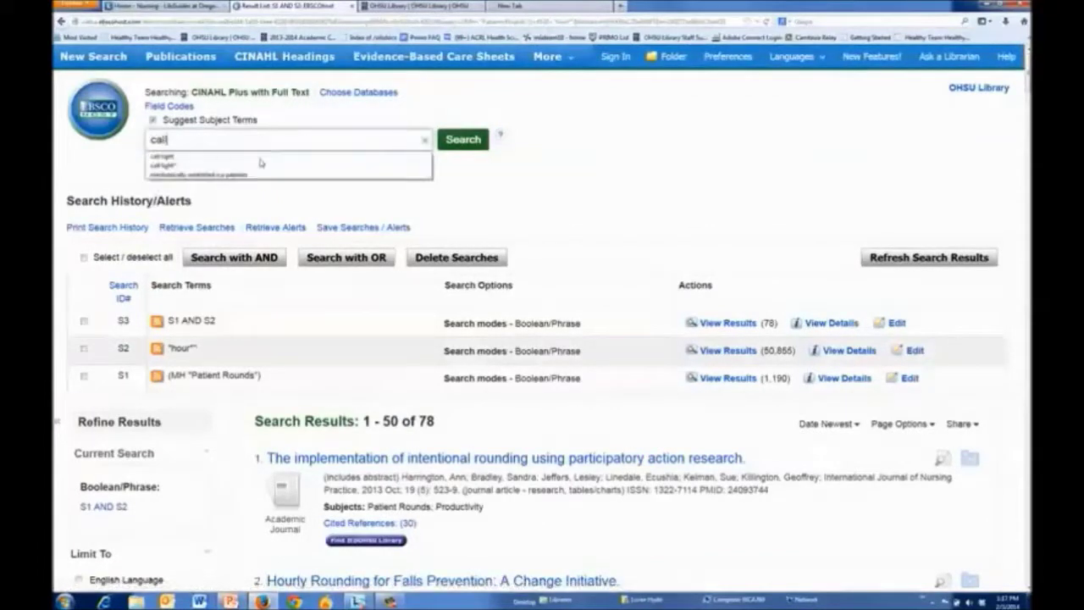
pyautogui.write(' light')
pyautogui.press('Return')
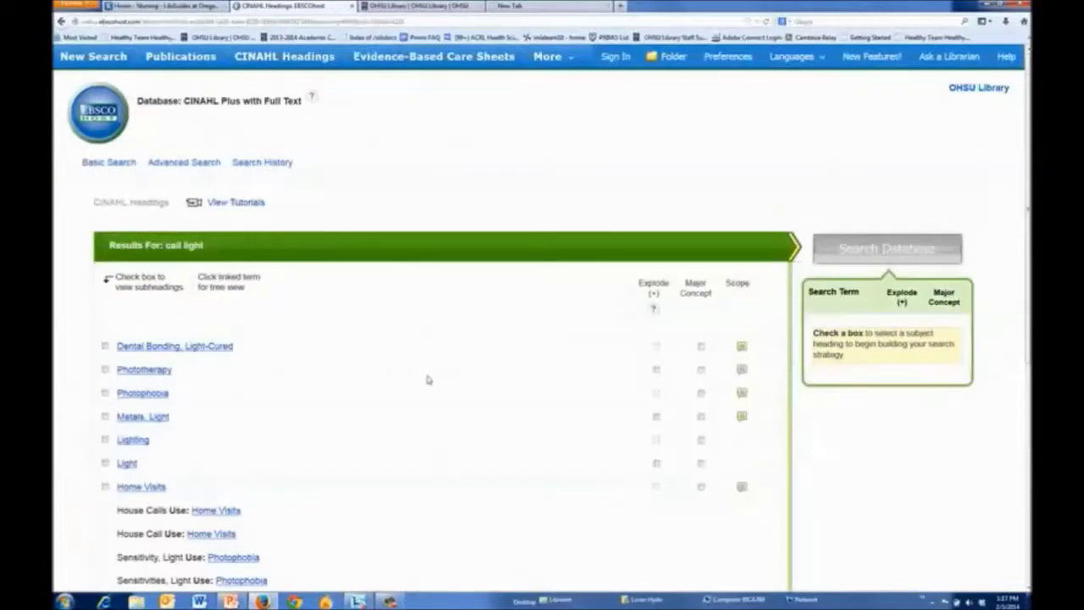
pyautogui.scroll(-2, 432, 372)
pyautogui.scroll(-2, 432, 373)
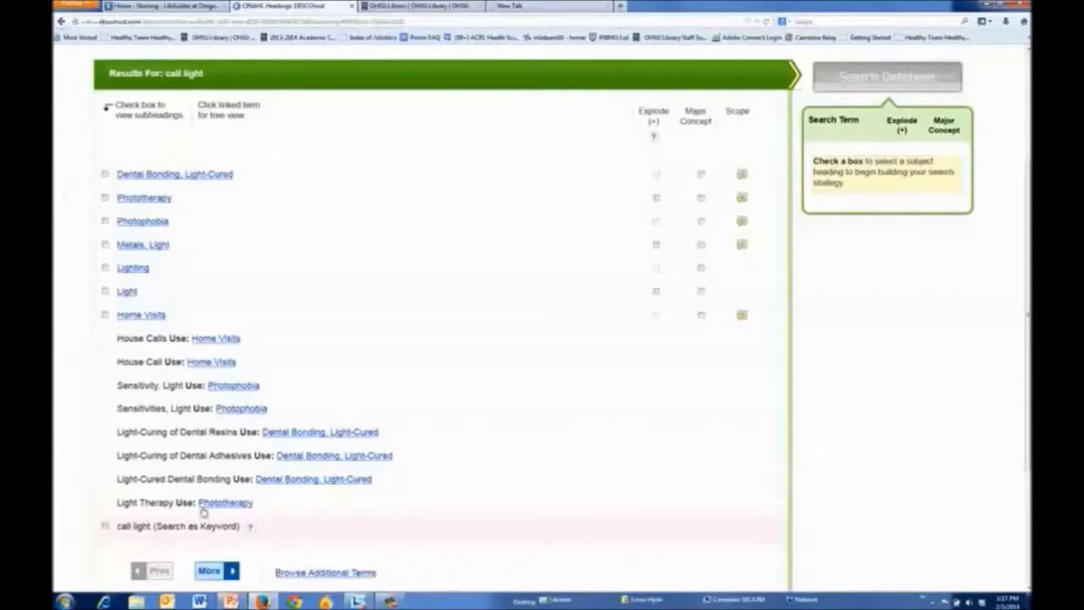
pyautogui.scroll(4, 203, 513)
pyautogui.click(64, 21)
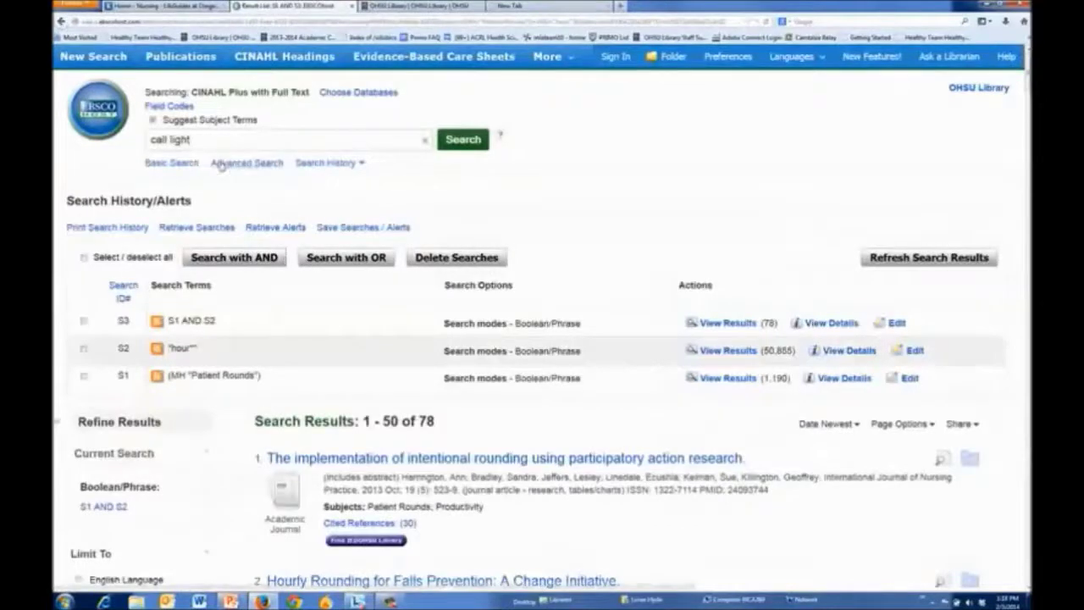
pyautogui.write('"')
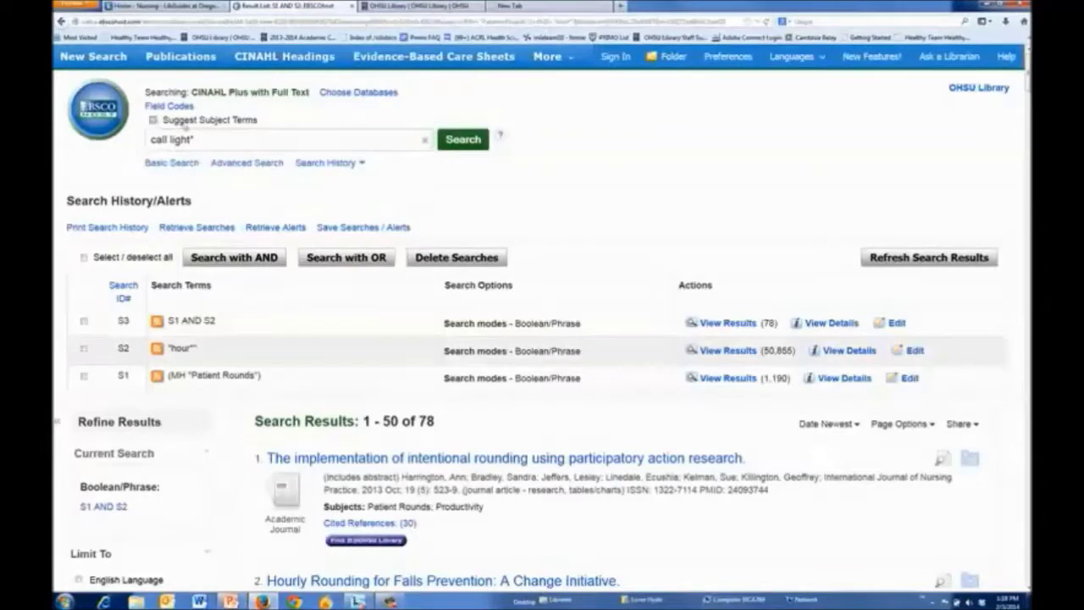
pyautogui.click(461, 140)
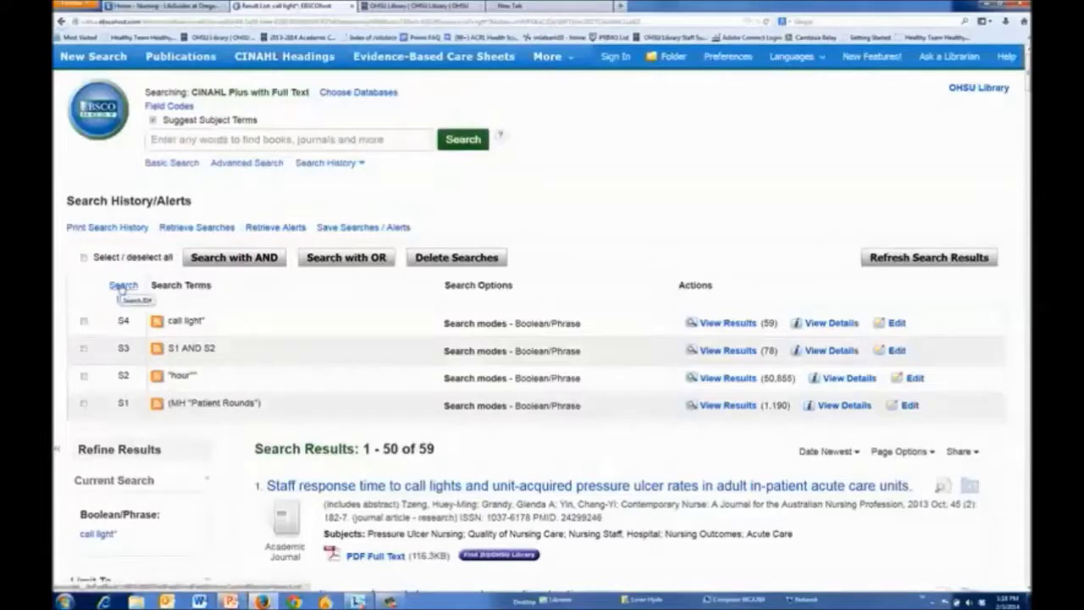
# Sort the search history by Search ID# in ascending order
pyautogui.click(123, 286)
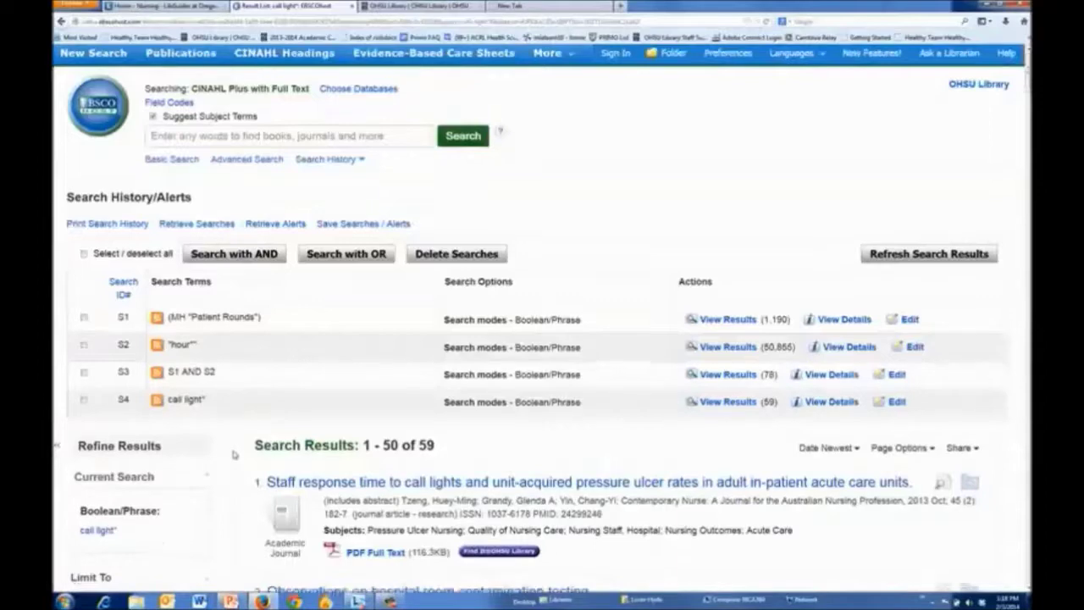
pyautogui.scroll(-2, 235, 452)
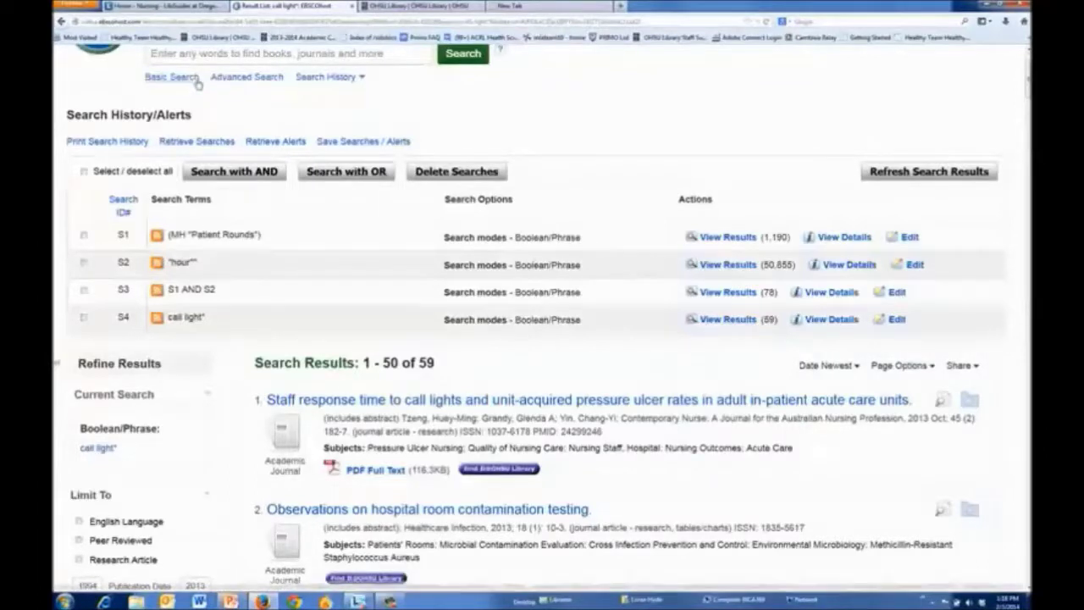
pyautogui.scroll(2, 199, 85)
# Search 'falls' and run the Accidental Falls CINAHL subject-heading search, returning 12,371 results
pyautogui.click(196, 139)
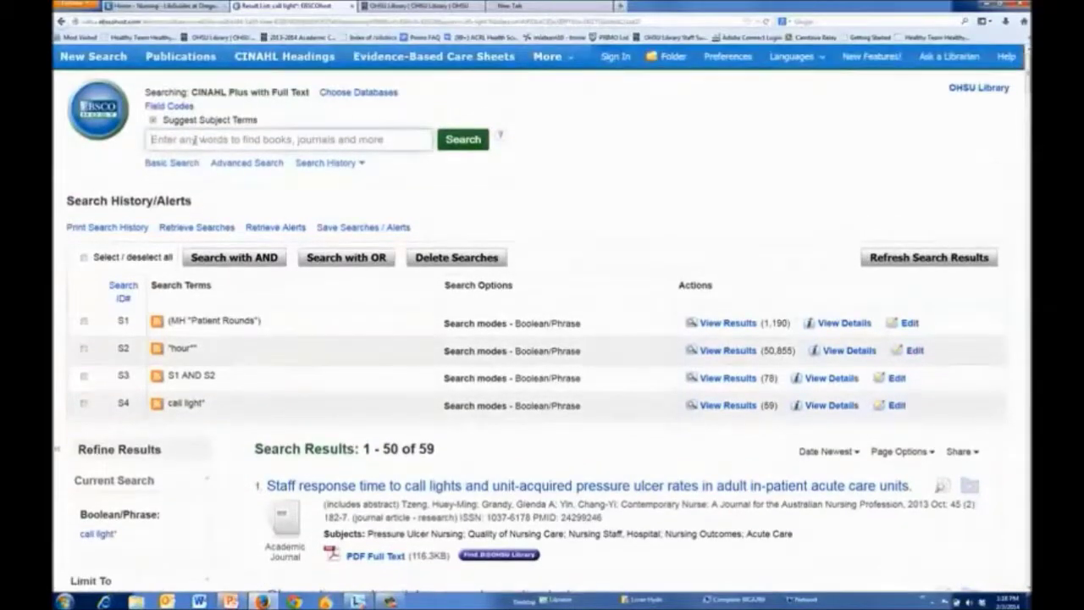
pyautogui.write('falls')
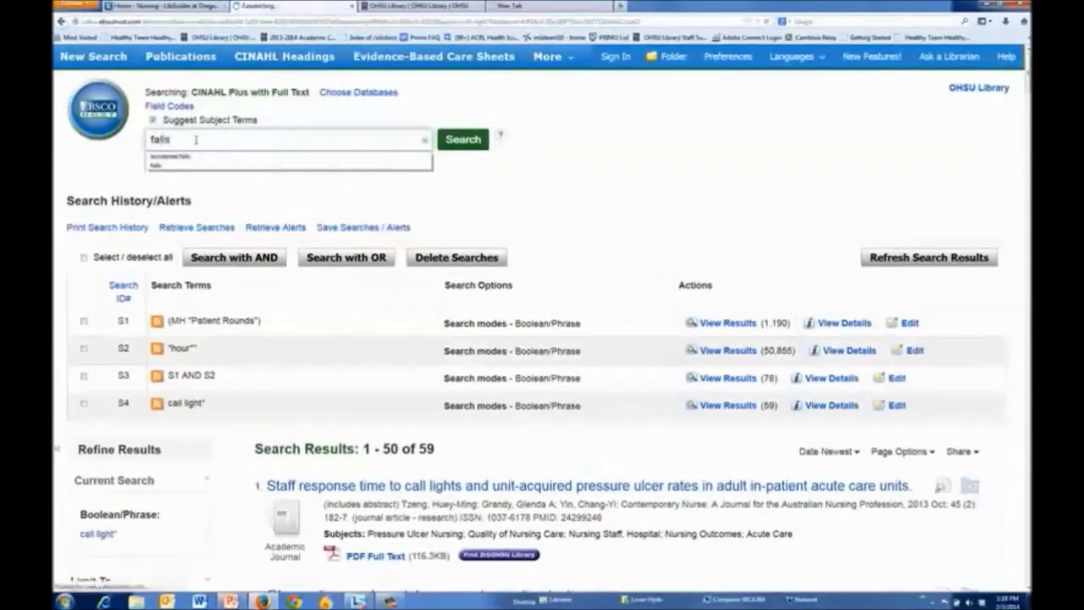
pyautogui.press('Return')
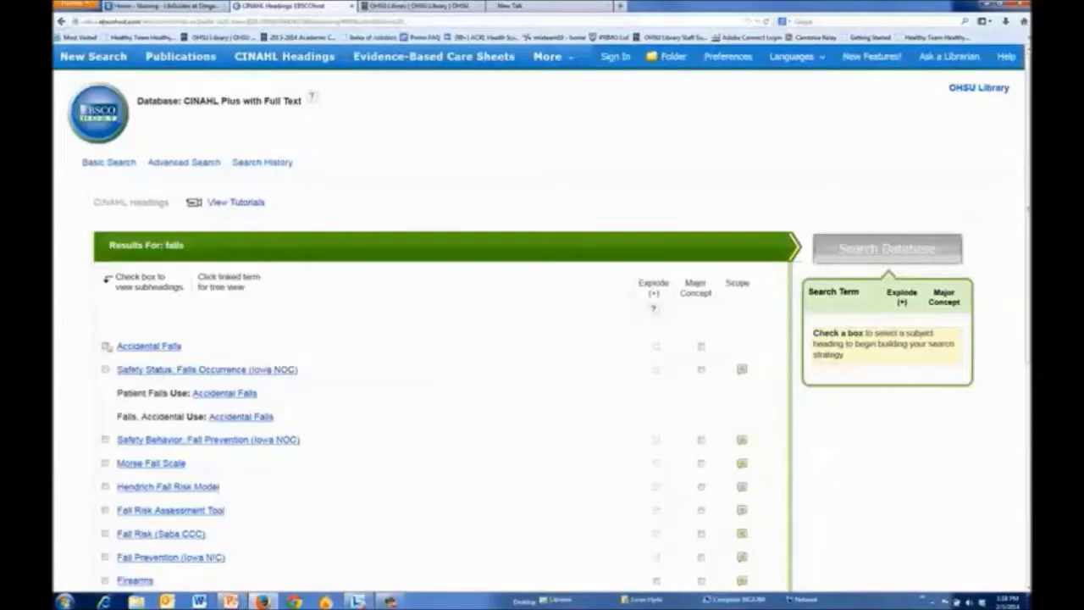
pyautogui.click(105, 346)
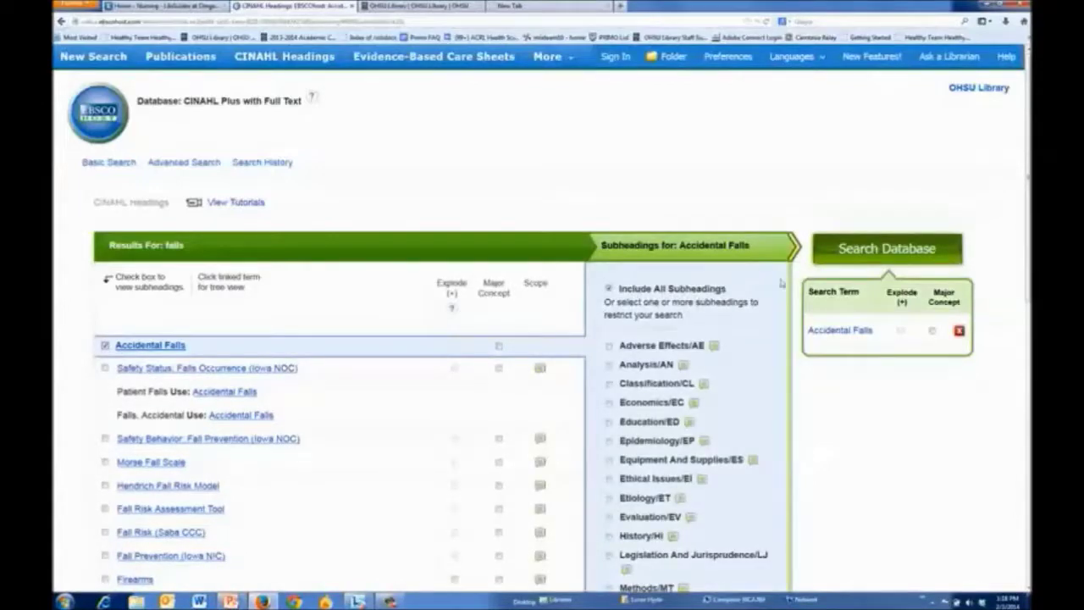
pyautogui.click(881, 252)
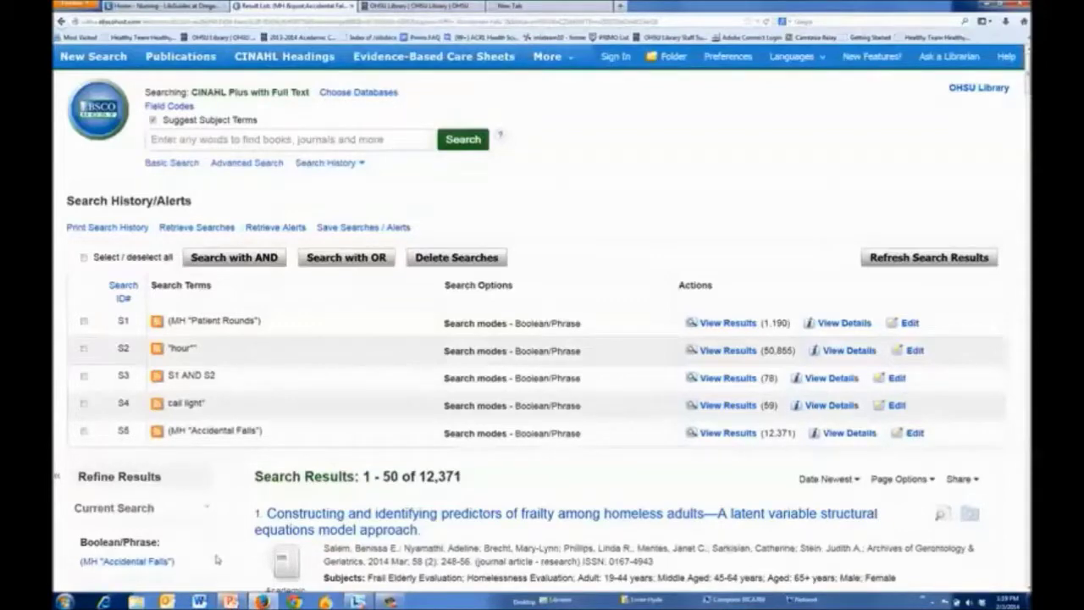
pyautogui.click(84, 432)
pyautogui.click(84, 377)
pyautogui.click(204, 264)
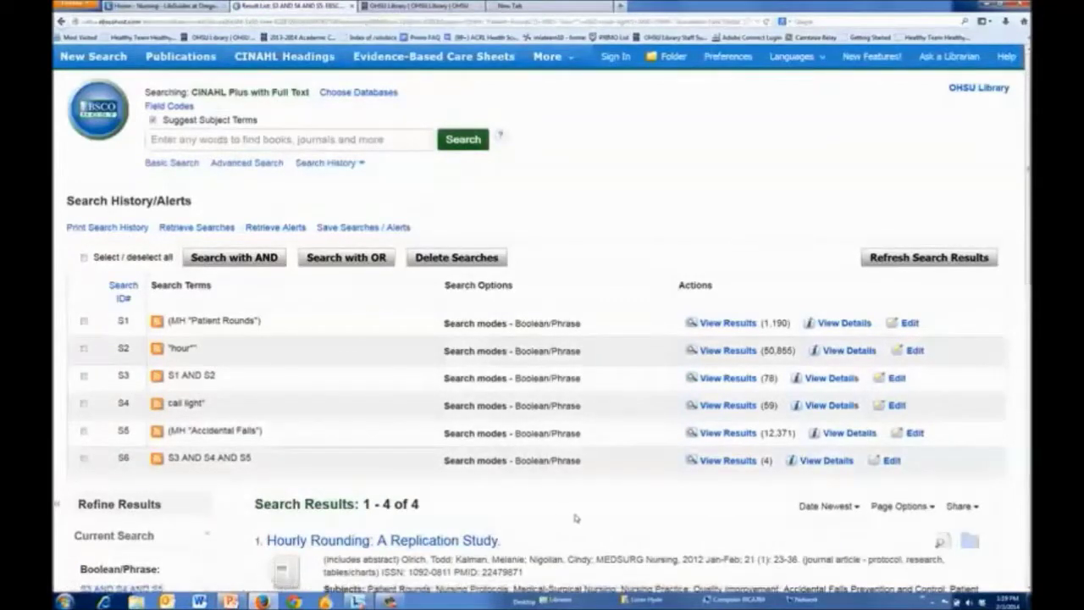
pyautogui.scroll(-4, 513, 517)
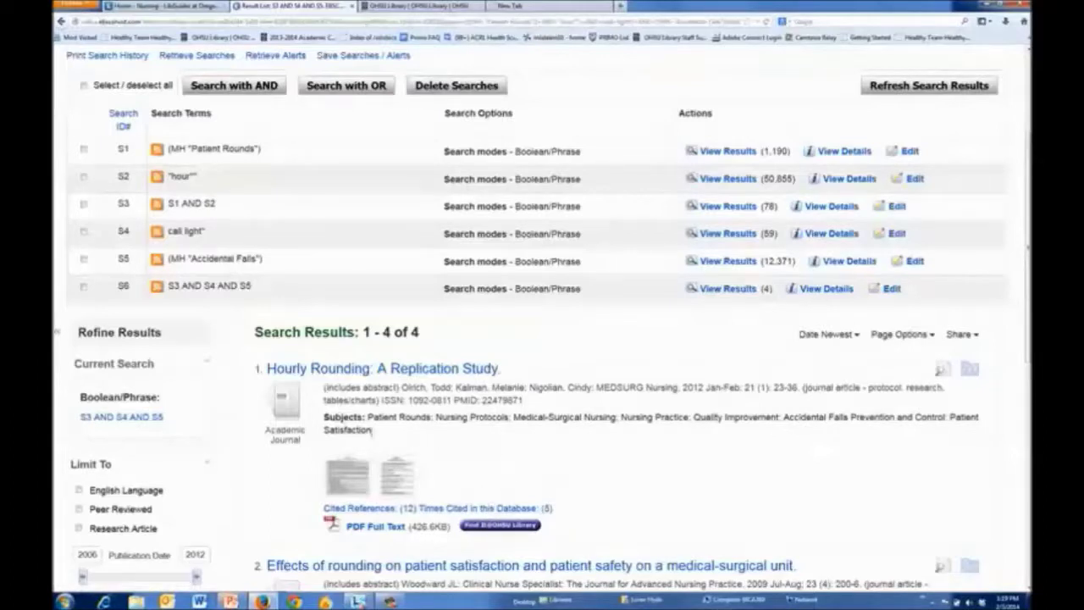
pyautogui.tripleClick(332, 428)
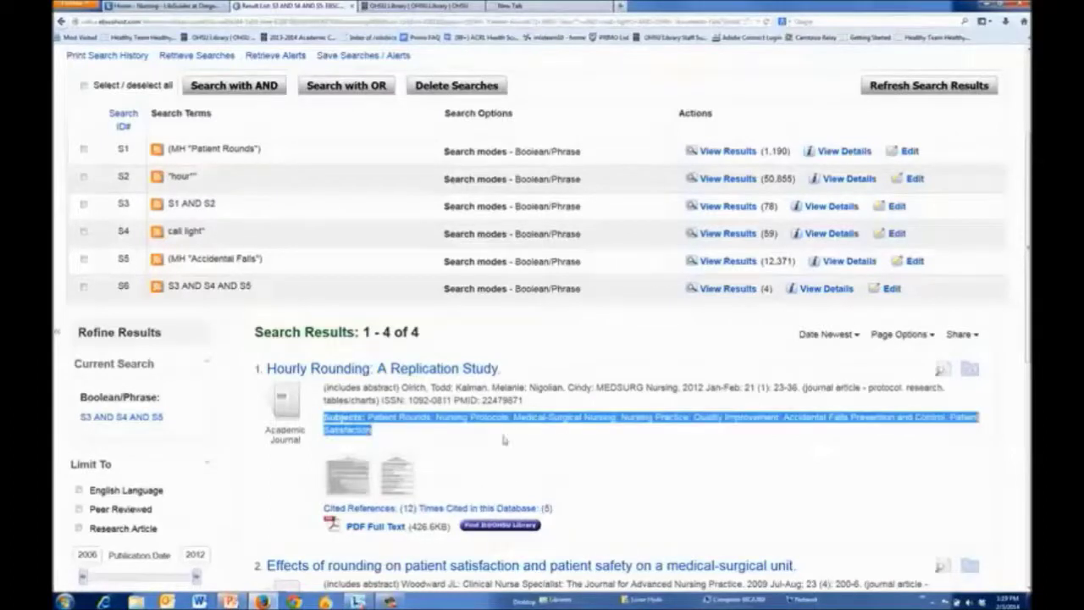
pyautogui.click(665, 446)
pyautogui.scroll(-1, 683, 464)
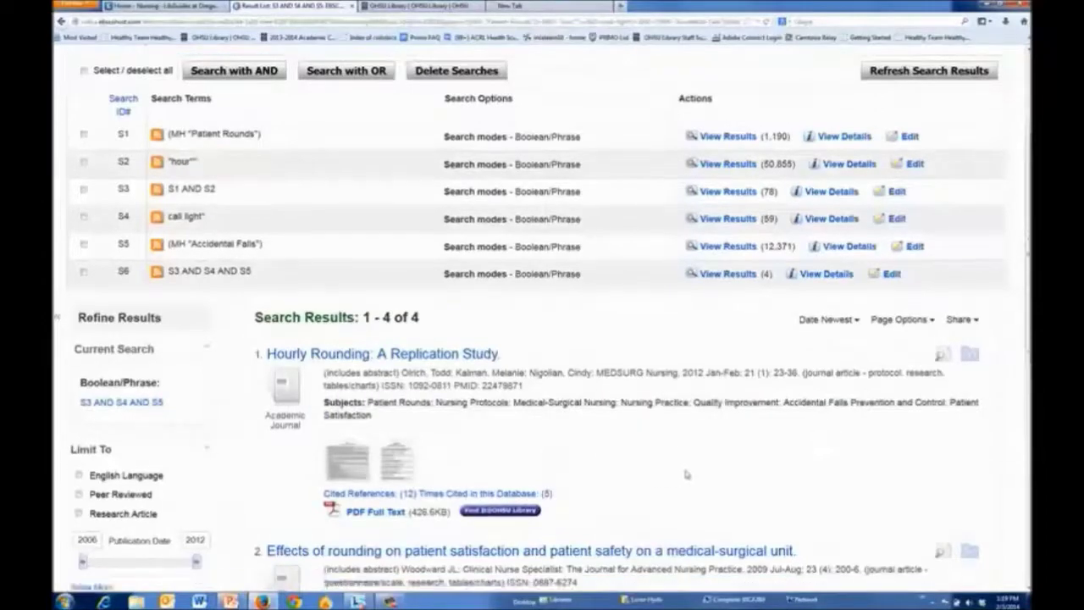
pyautogui.scroll(-3, 686, 475)
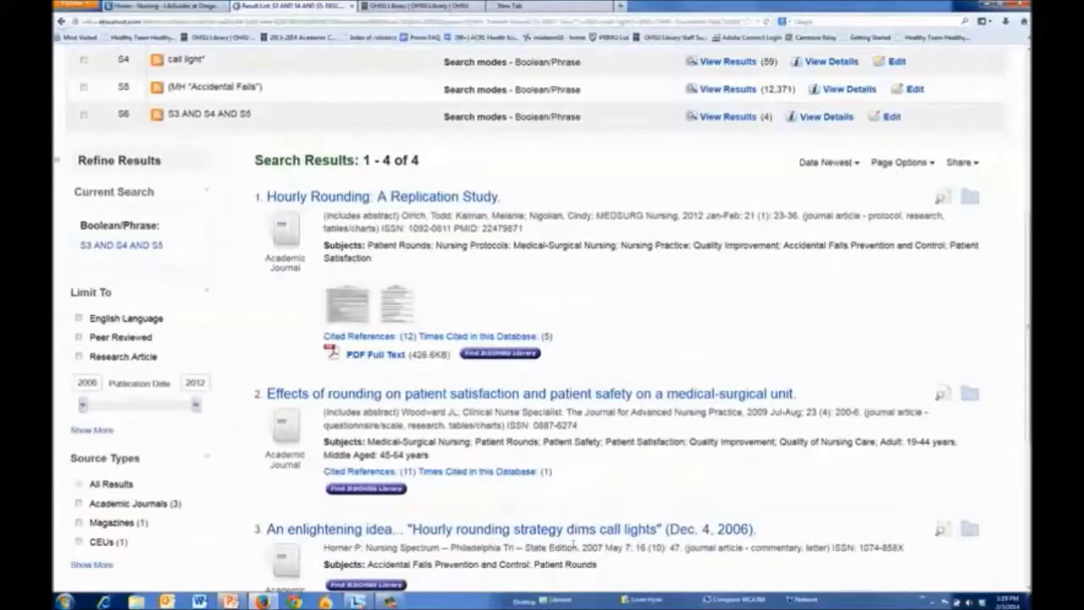
pyautogui.scroll(-4, 542, 542)
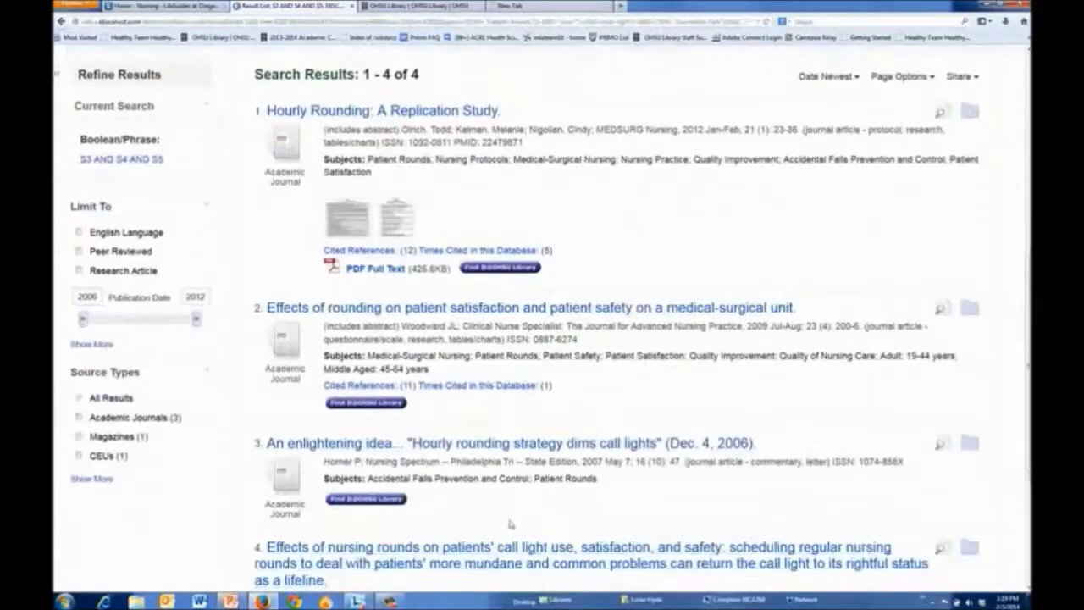
pyautogui.scroll(-1, 511, 525)
pyautogui.scroll(4, 513, 527)
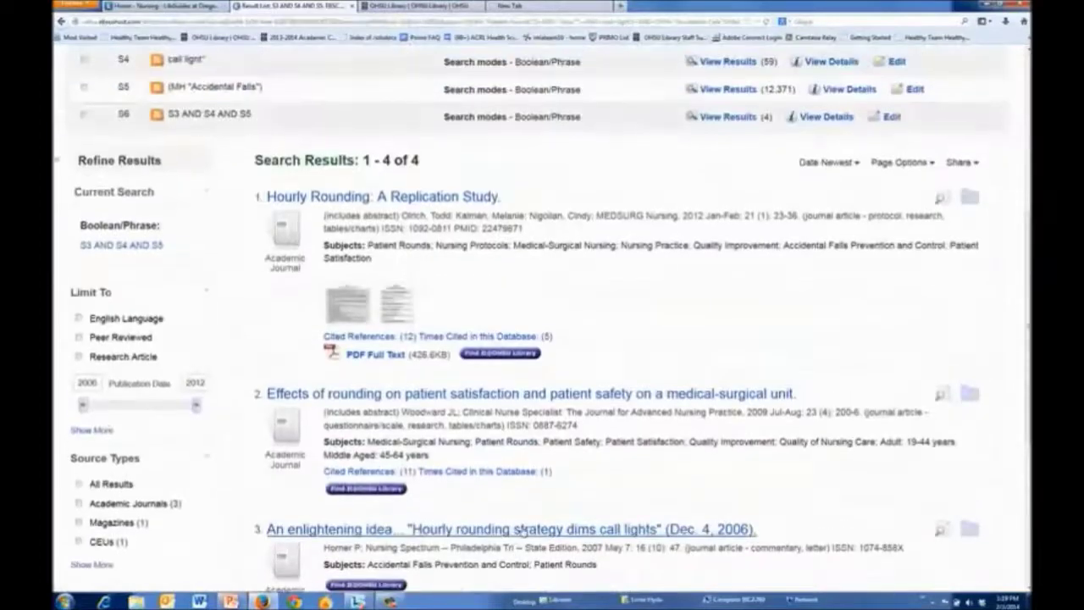
pyautogui.scroll(4, 523, 530)
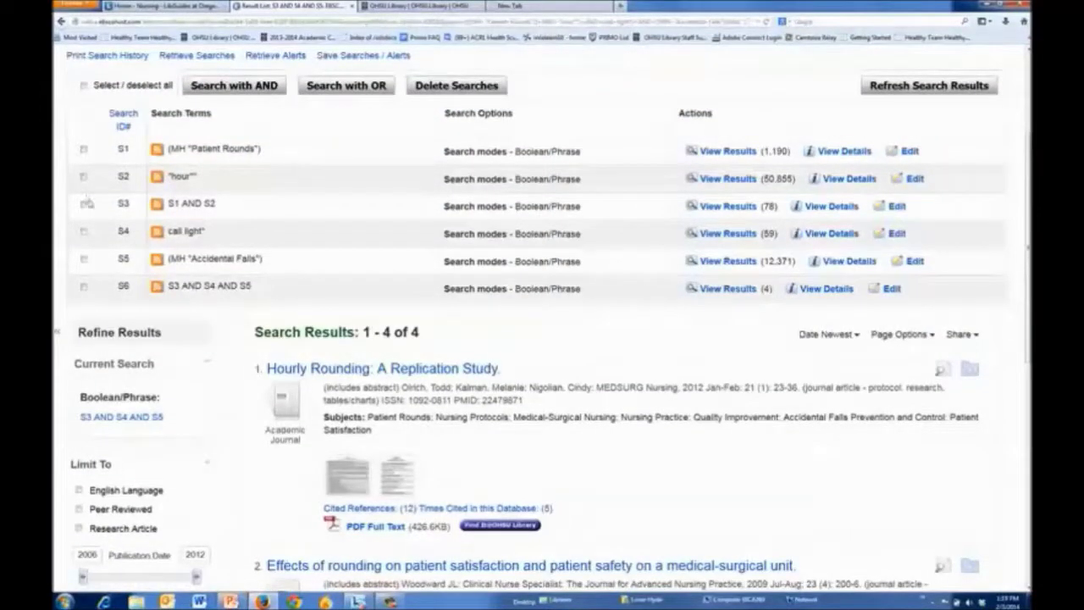
# Combine S3 AND S5 (14 results) and S1 AND S4 (24 results), then browse the 24 results
pyautogui.click(84, 205)
pyautogui.click(231, 87)
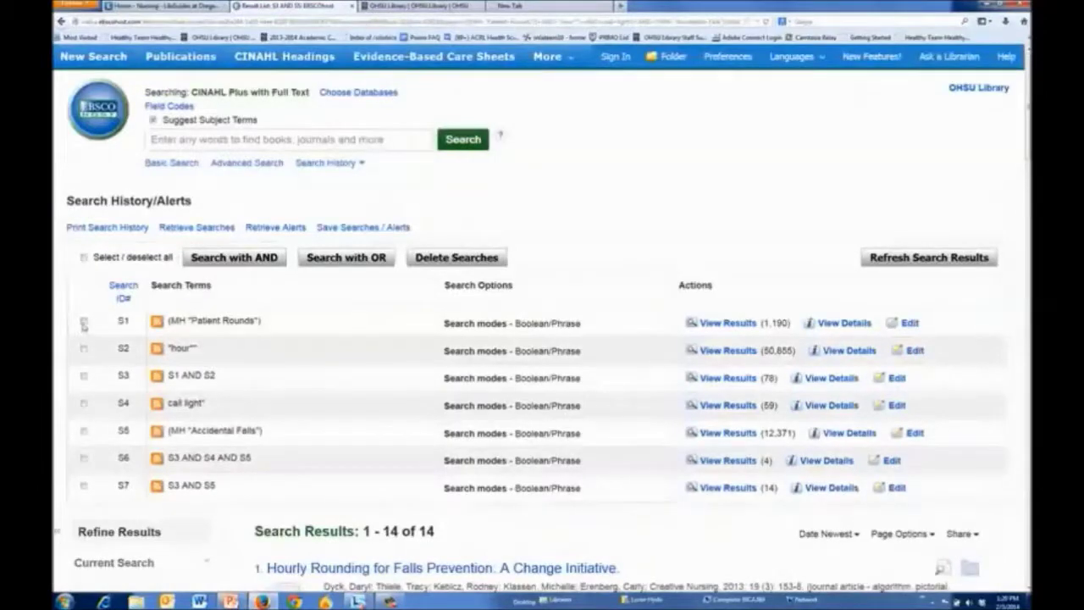
pyautogui.click(84, 403)
pyautogui.click(210, 258)
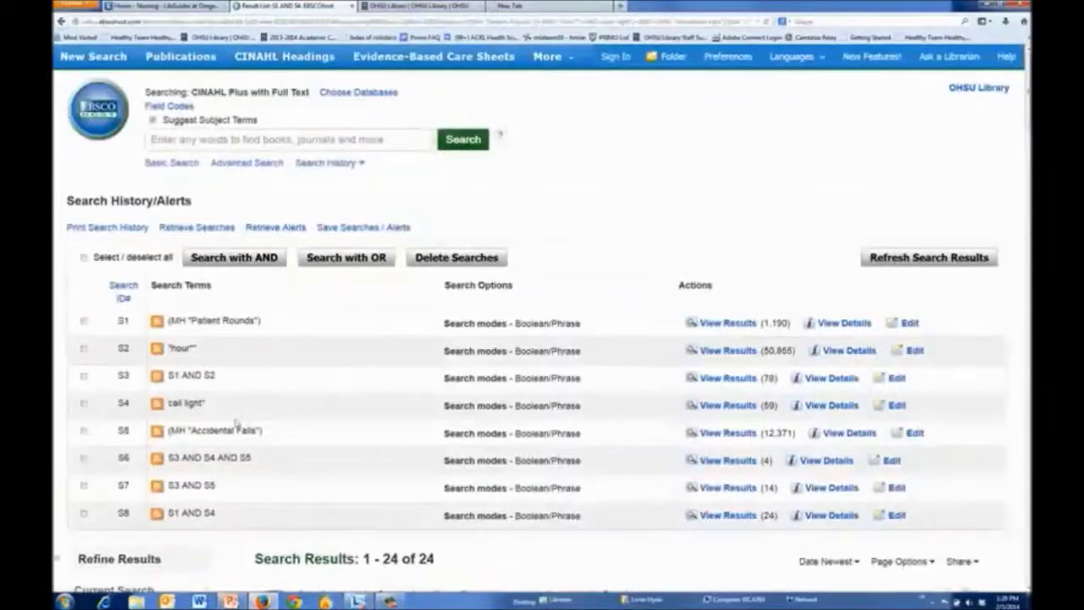
pyautogui.scroll(-1, 242, 423)
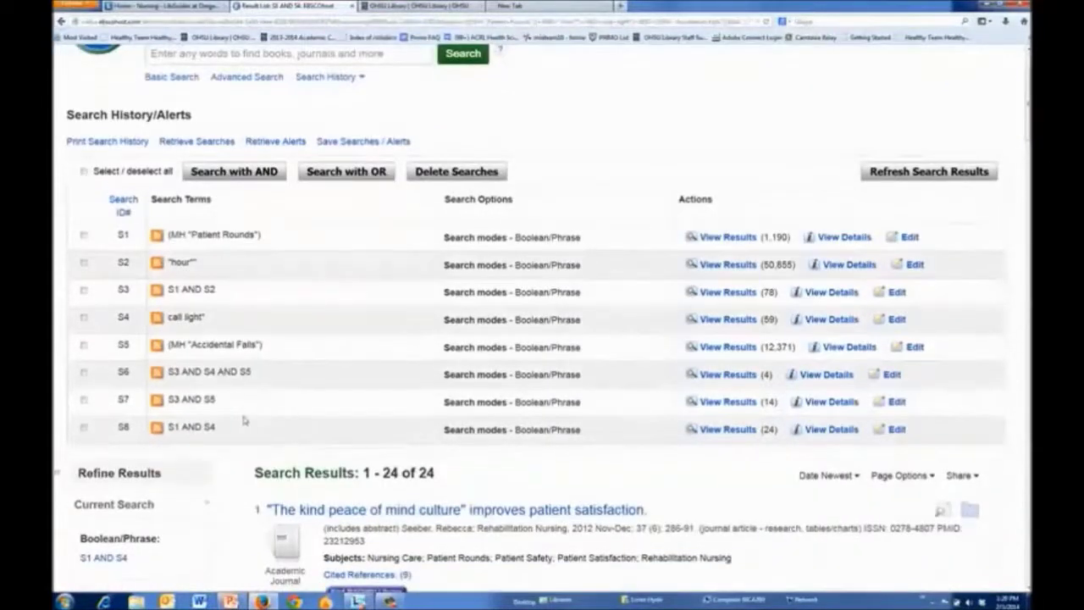
pyautogui.scroll(-1, 243, 420)
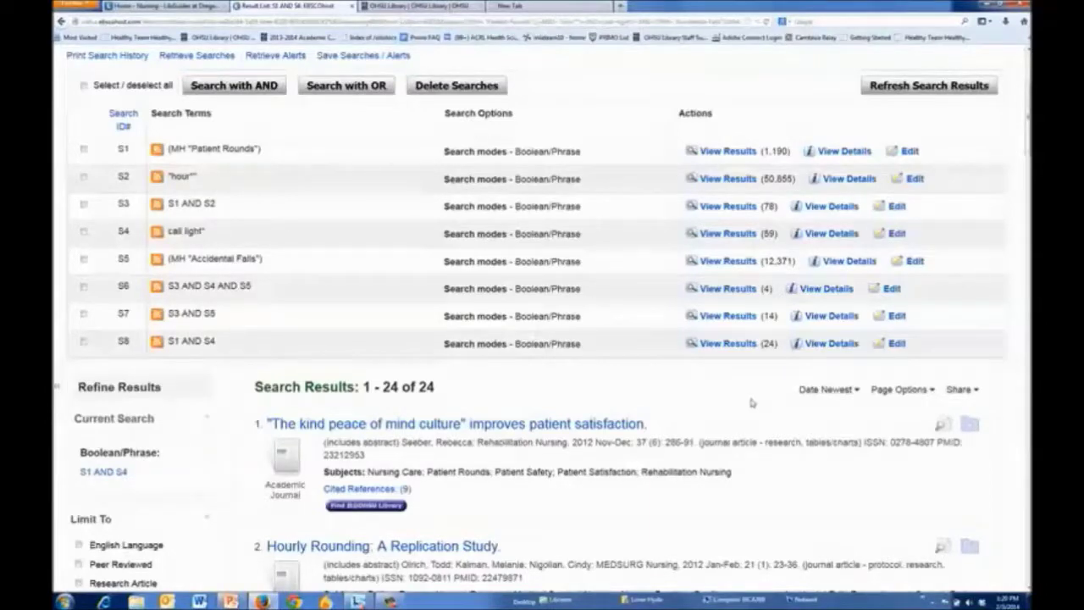
pyautogui.scroll(-2, 766, 428)
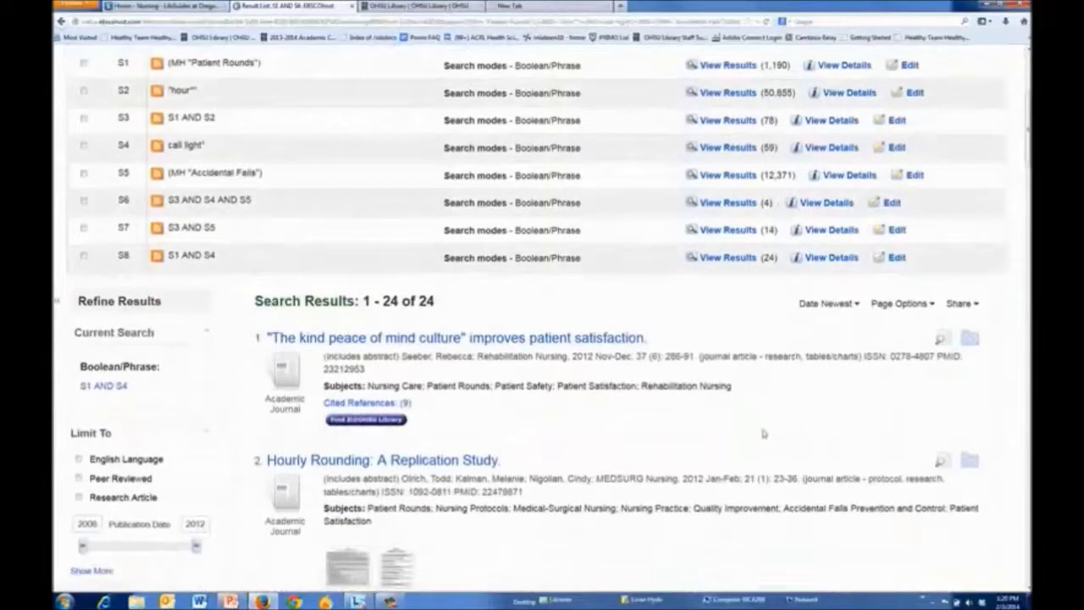
pyautogui.scroll(-2, 762, 434)
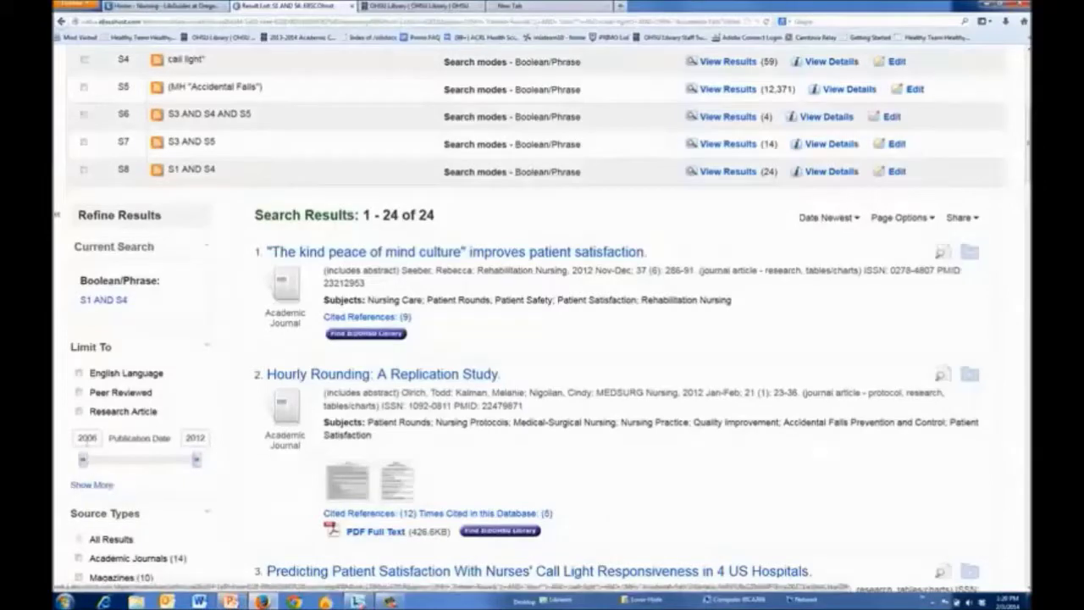
pyautogui.click(96, 486)
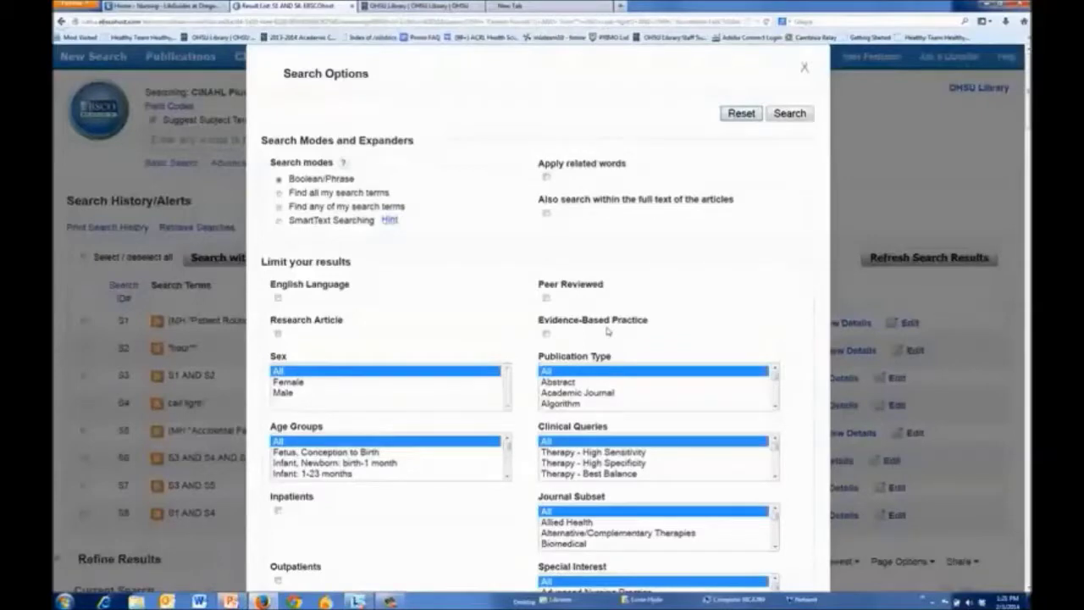
pyautogui.click(804, 69)
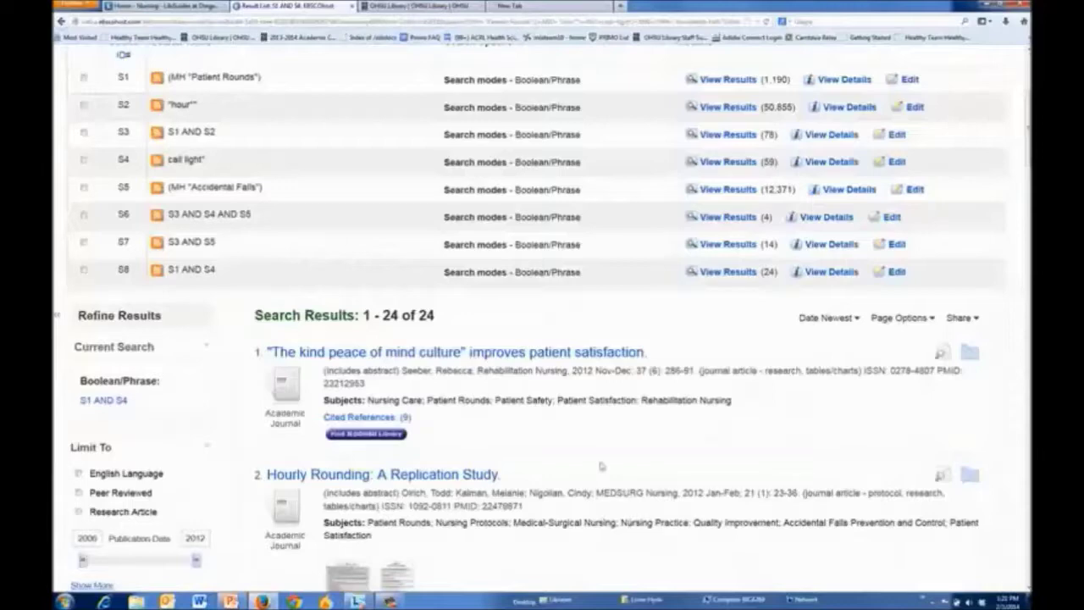
# Add the first four S1 AND S4 results, including Hourly Rounding: A Replication Study, to the folder
pyautogui.click(969, 354)
pyautogui.click(969, 475)
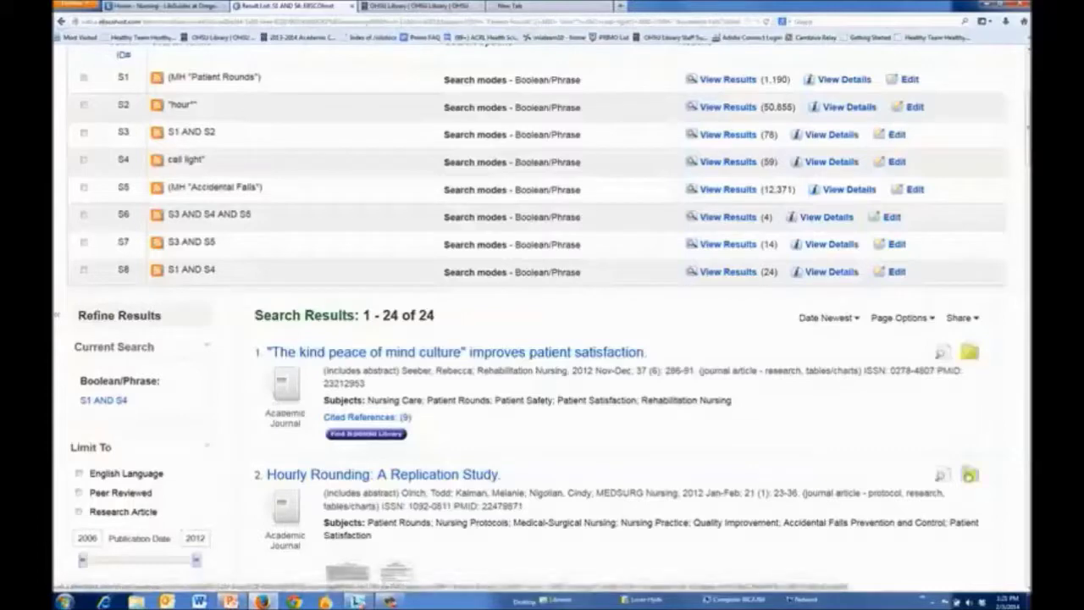
pyautogui.scroll(-3, 957, 482)
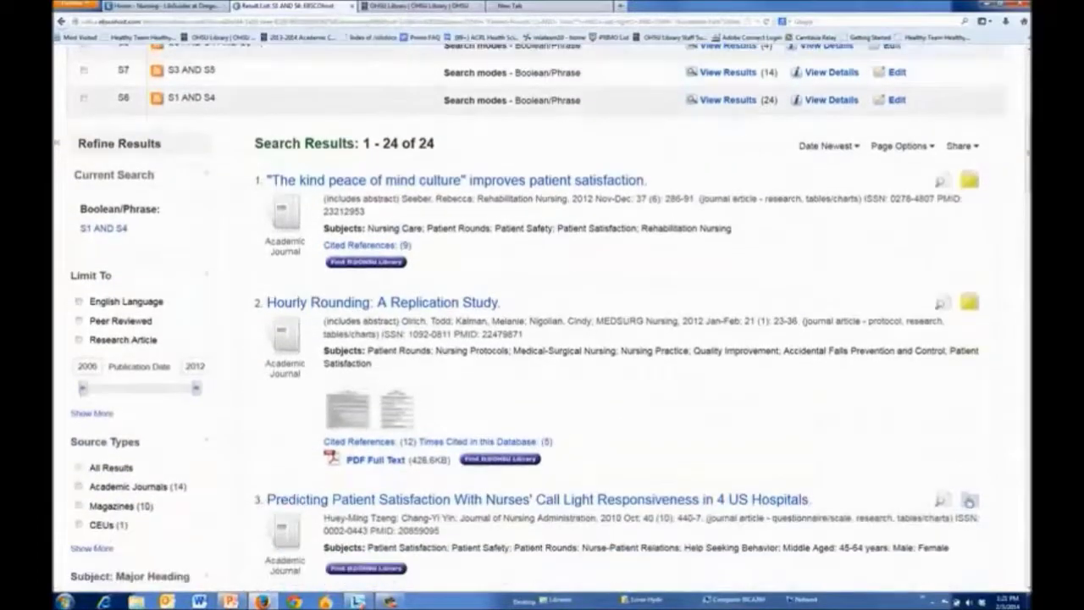
pyautogui.click(968, 502)
pyautogui.scroll(-3, 968, 501)
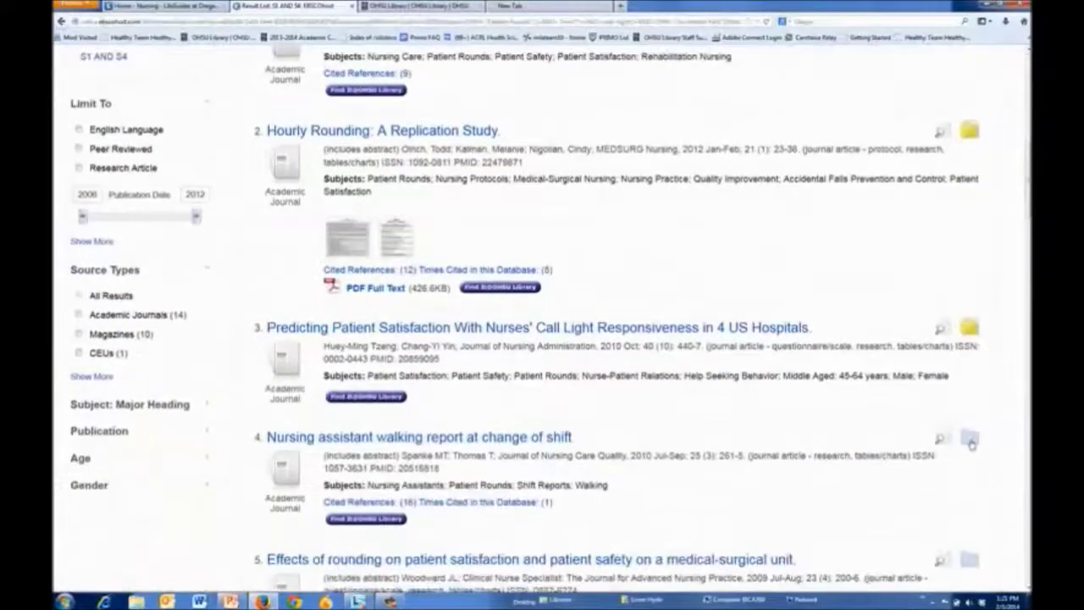
pyautogui.click(971, 439)
# Add the fifth S1 AND S4 result to the folder
pyautogui.click(970, 559)
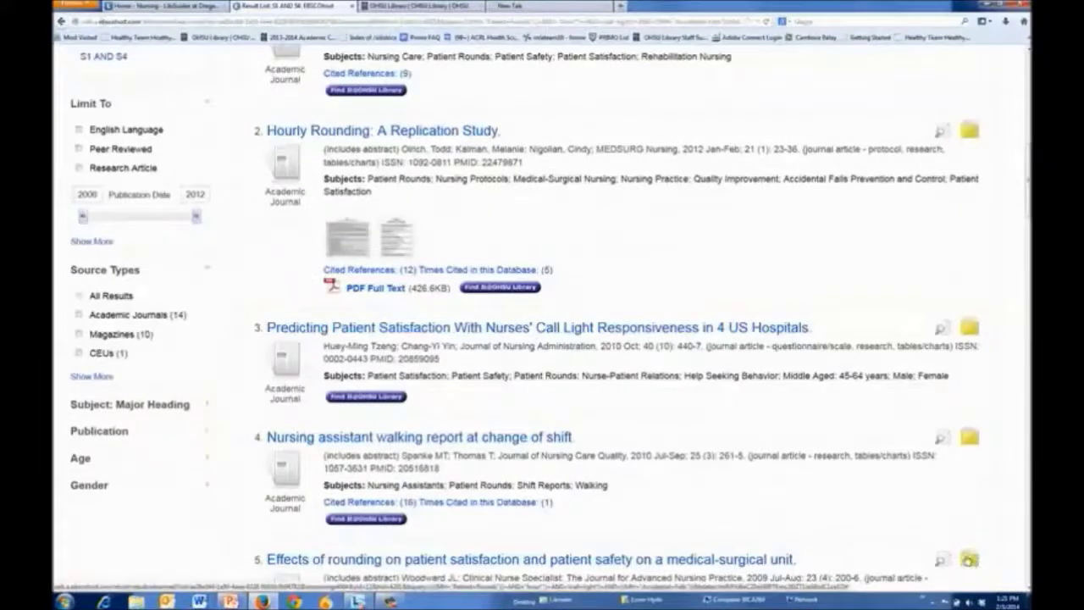
pyautogui.scroll(7, 847, 491)
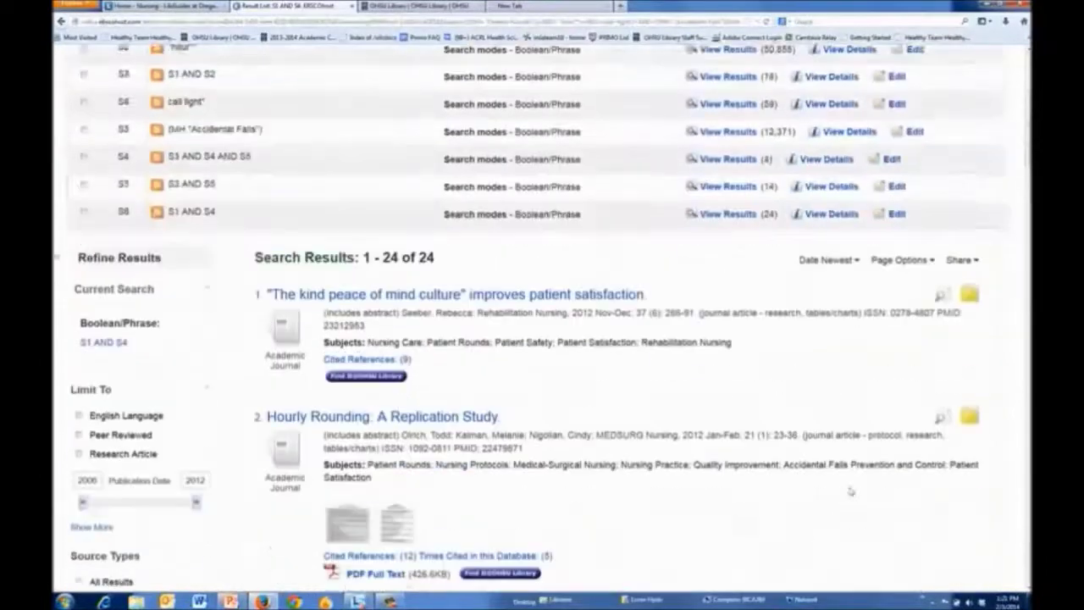
pyautogui.scroll(4, 849, 492)
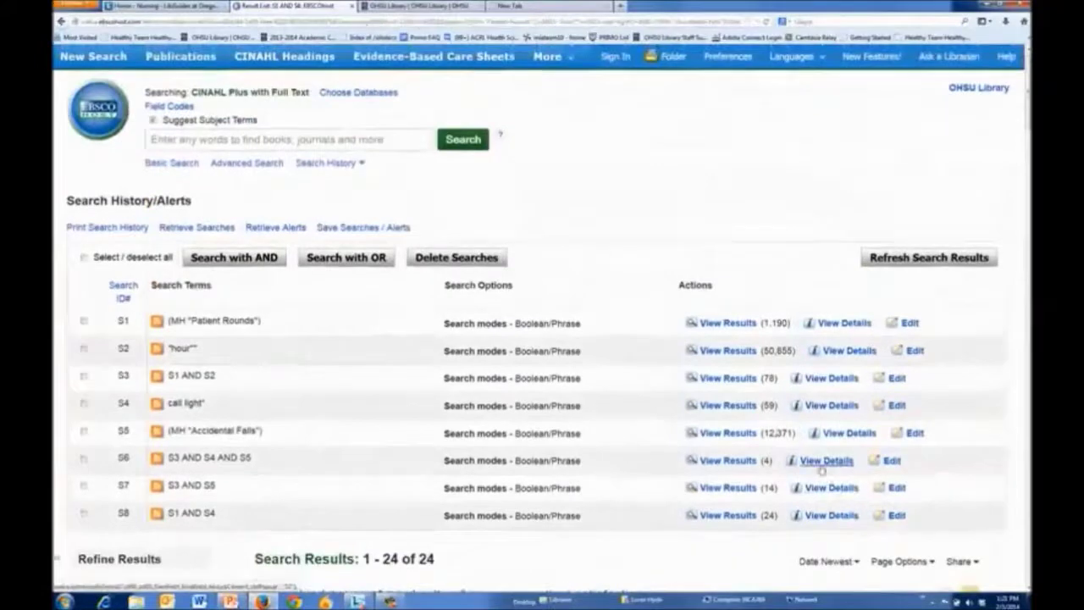
# Direct-export all five folder articles to RefWorks, removing them from the folder after saving
pyautogui.click(669, 57)
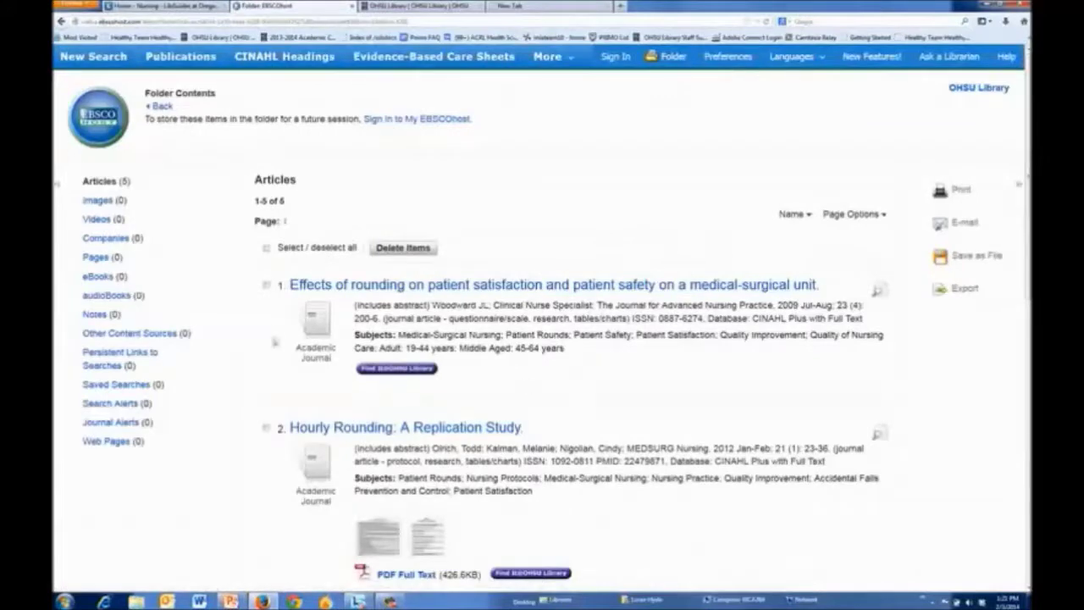
pyautogui.click(268, 247)
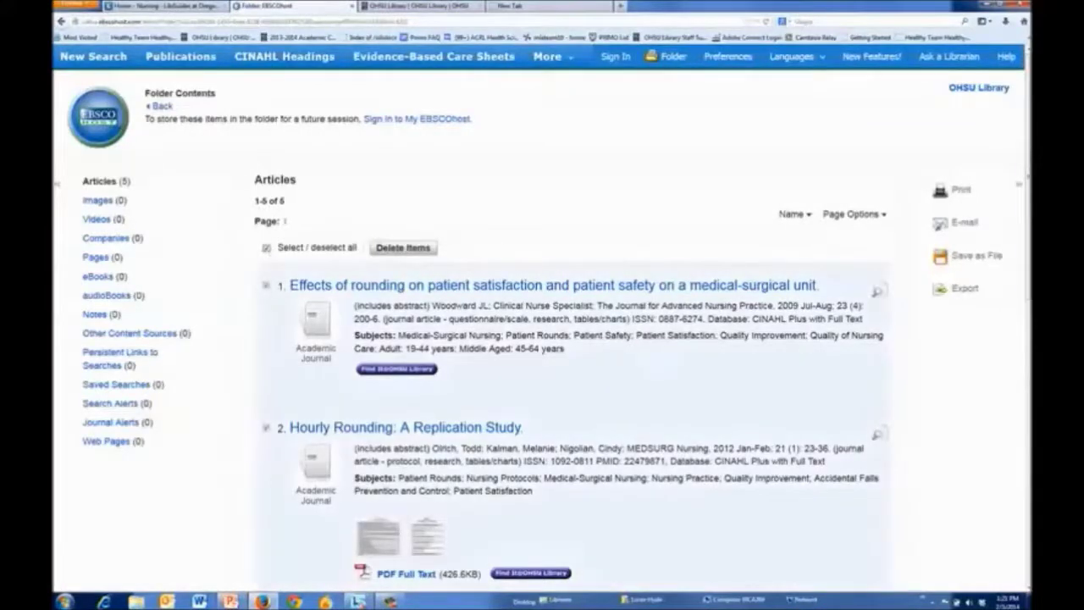
pyautogui.click(967, 290)
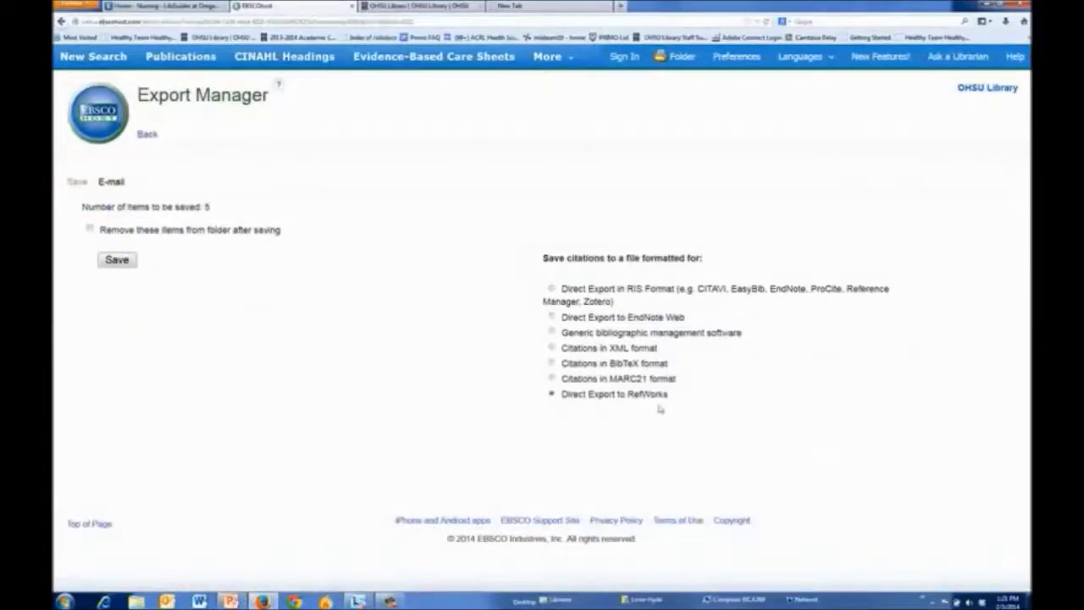
pyautogui.moveTo(671, 398); pyautogui.dragTo(555, 401)
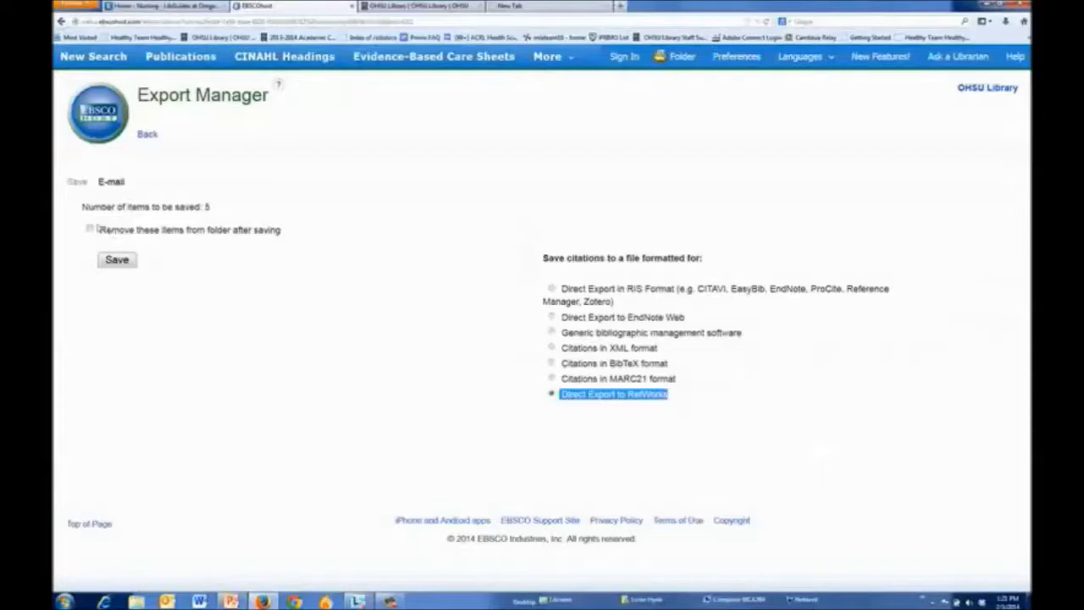
pyautogui.click(91, 231)
pyautogui.click(121, 262)
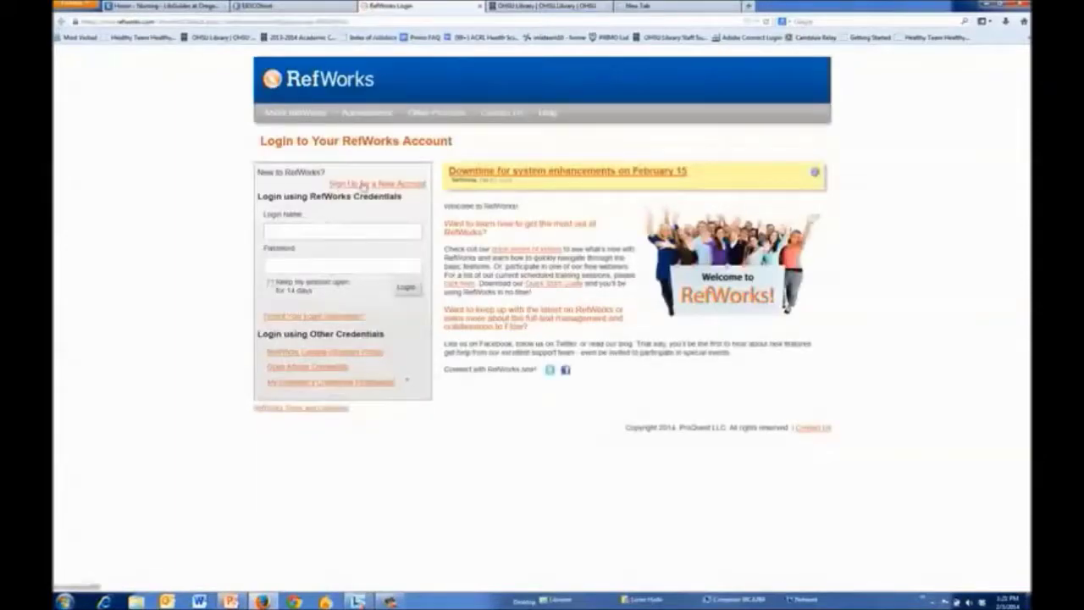
# Log in to RefWorks with the account login name and password, retyping the mistyped password
pyautogui.click(327, 218)
pyautogui.write('sanfa')
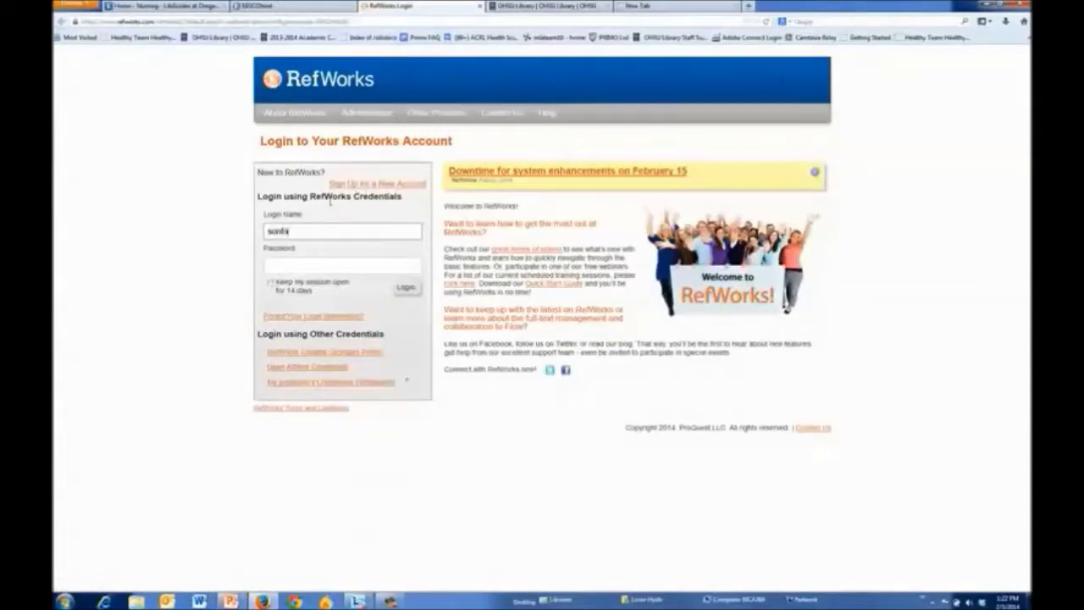
pyautogui.write('c')
pyautogui.press('Tab')
pyautogui.write('•••••')
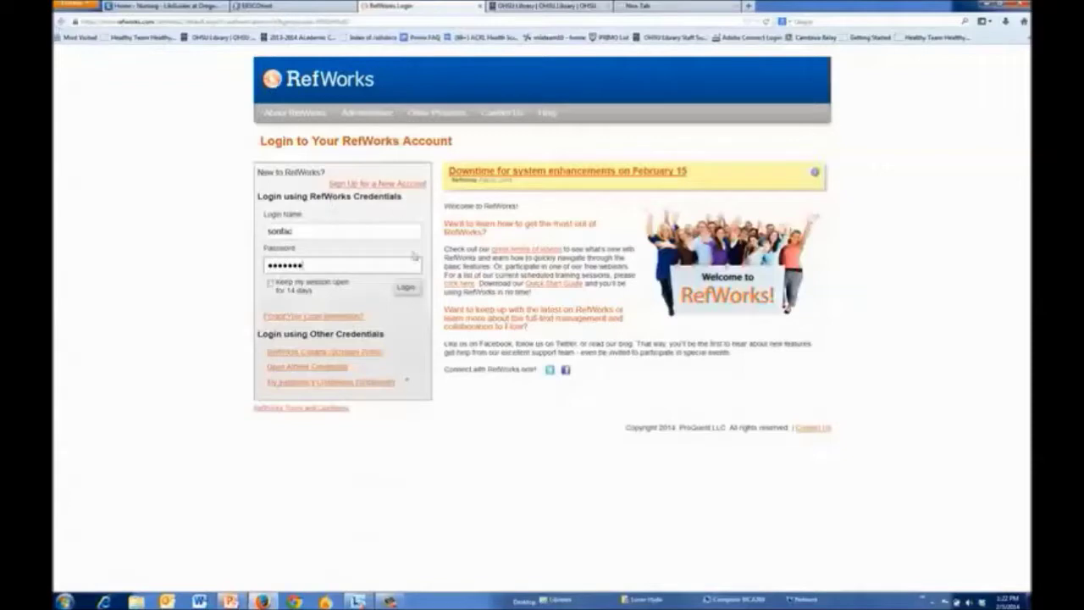
pyautogui.click(378, 382)
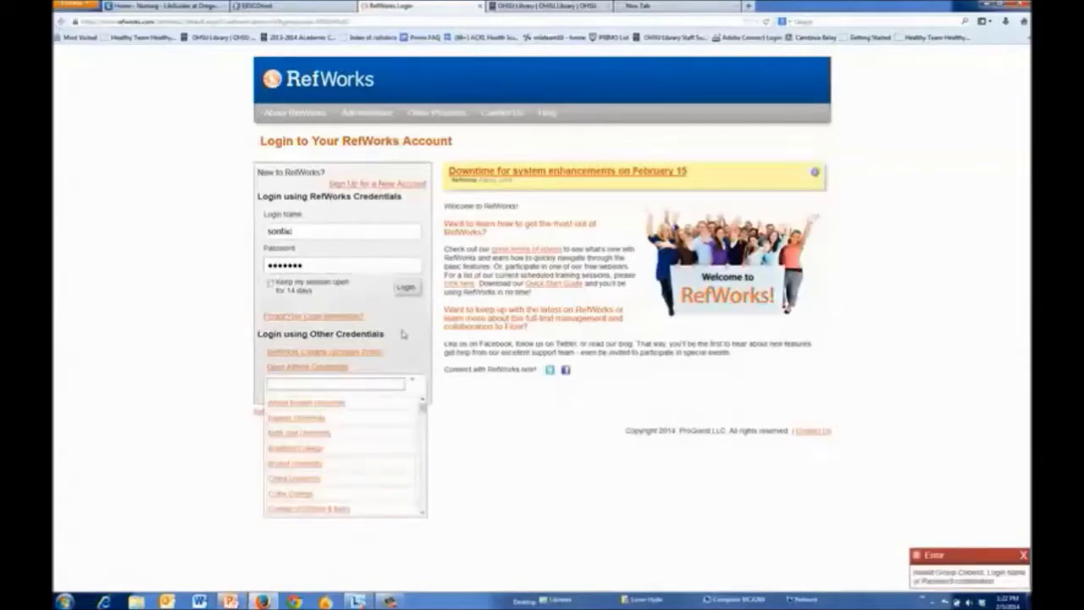
pyautogui.click(403, 332)
pyautogui.moveTo(312, 265); pyautogui.dragTo(228, 267)
pyautogui.write('•••••')
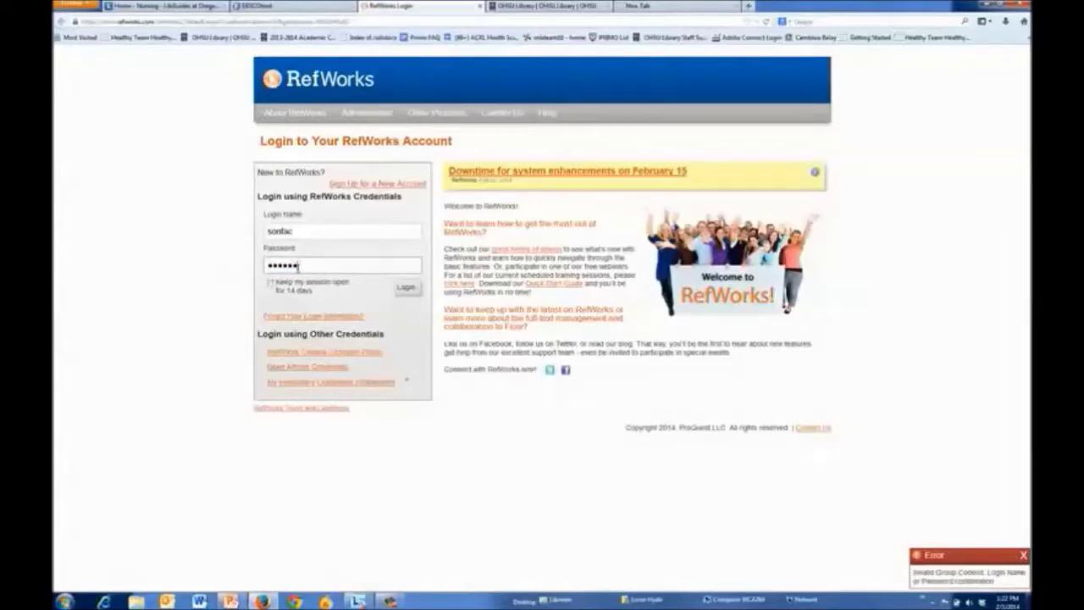
pyautogui.press('Return')
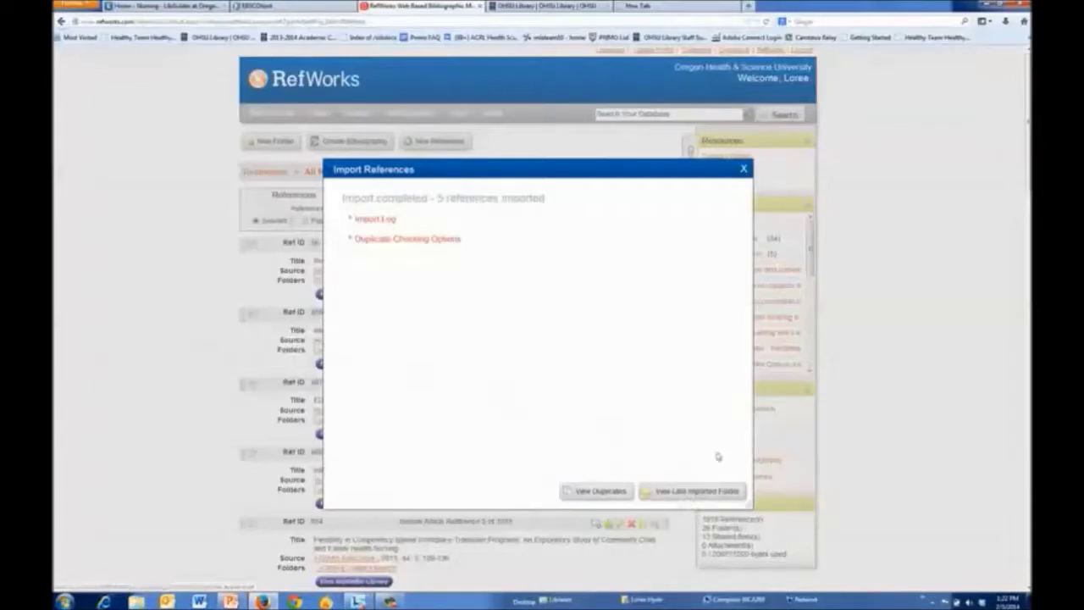
# List the five last-imported references and choose All in List for filing into a folder
pyautogui.click(683, 498)
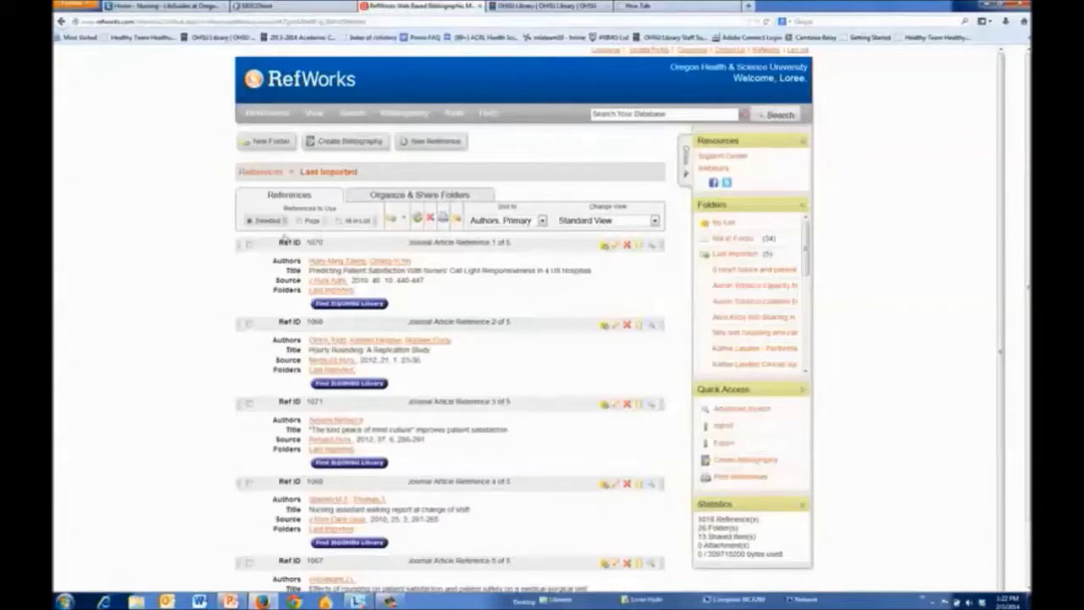
pyautogui.click(339, 221)
pyautogui.click(394, 220)
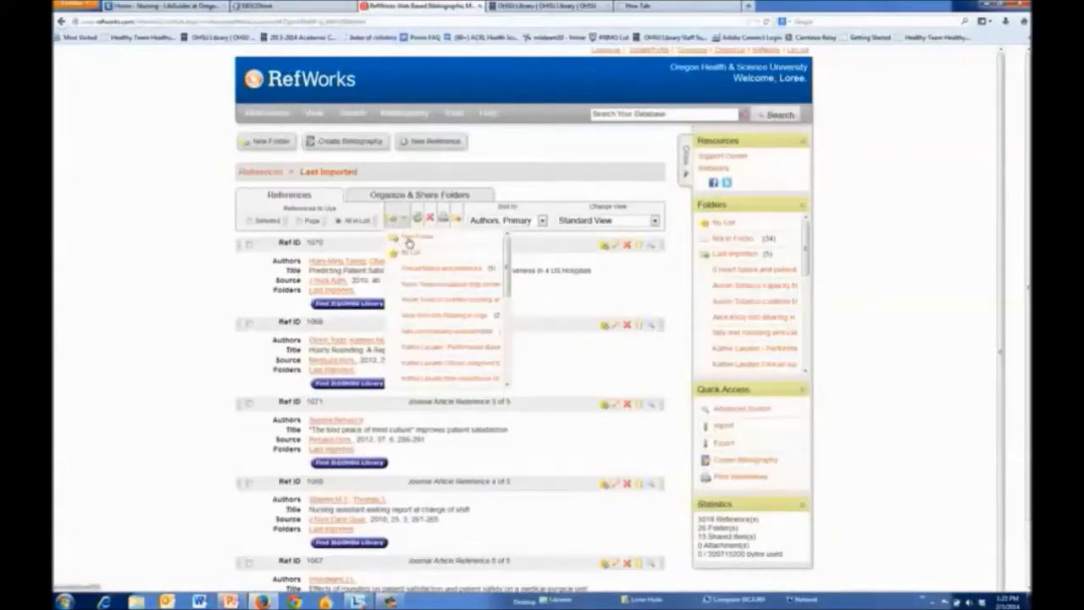
# File all five references into a new folder '0 rounding and falls' and show the folder list
pyautogui.click(410, 241)
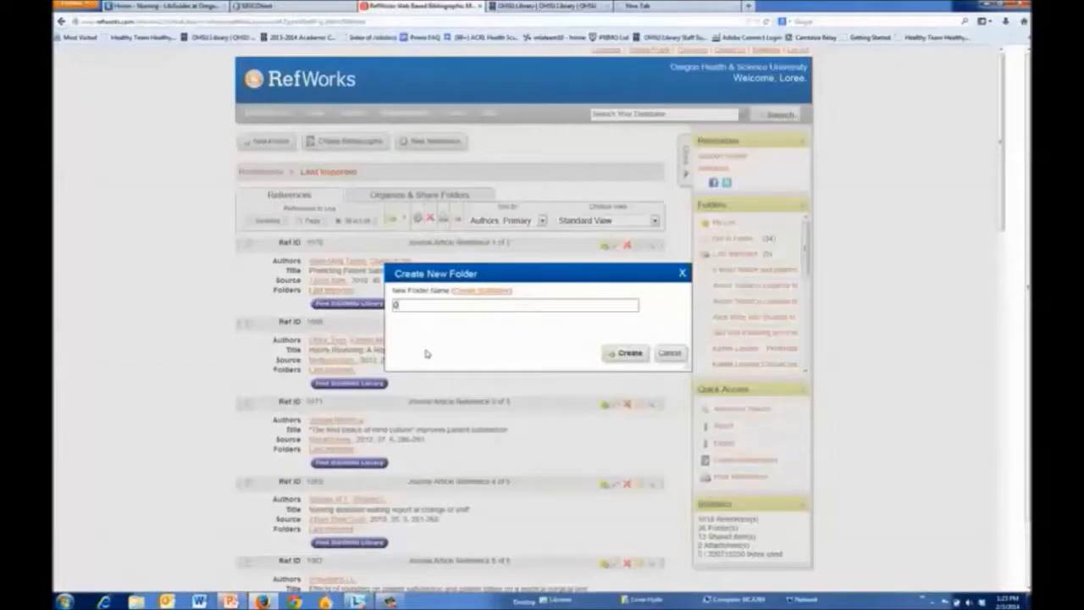
pyautogui.write('n')
pyautogui.write('o')
pyautogui.write('unding and')
pyautogui.write(' falls')
pyautogui.click(623, 353)
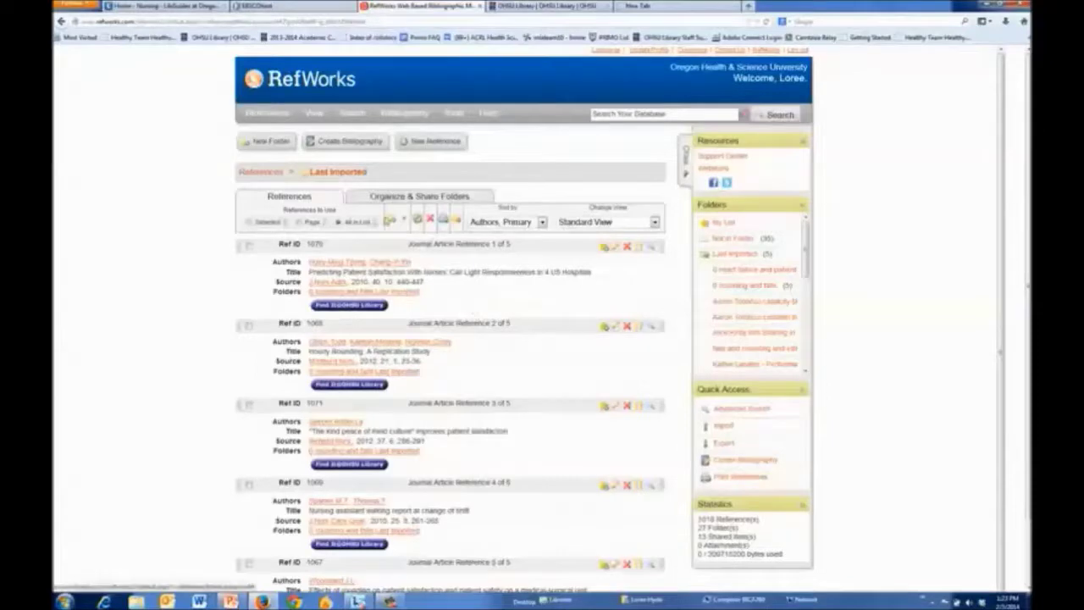
pyautogui.click(404, 198)
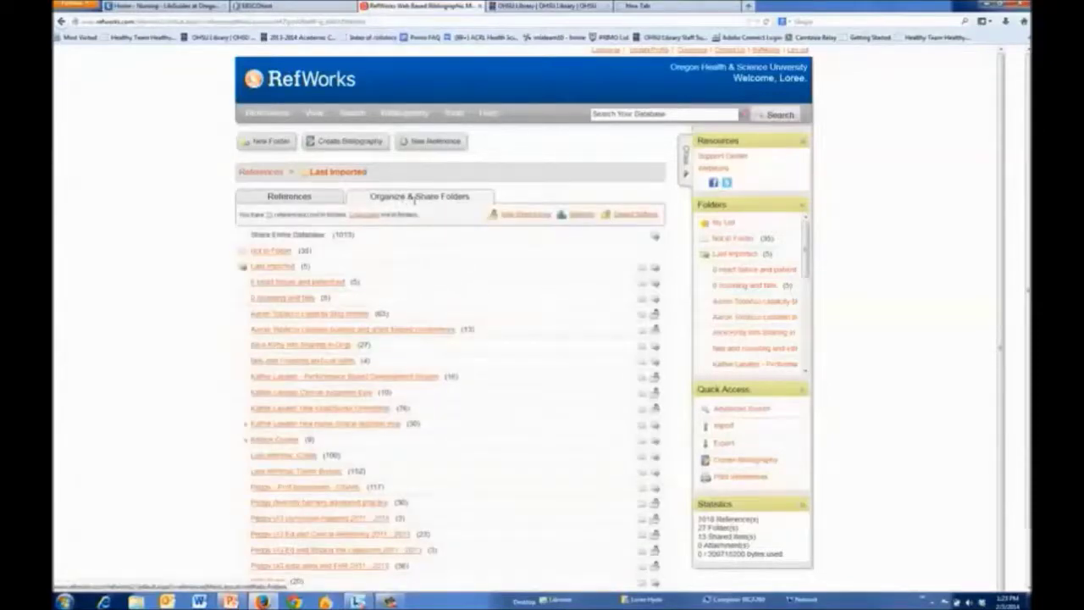
# Generate an APA 6th bibliography in HTML for the five references in 0 rounding and falls
pyautogui.click(298, 300)
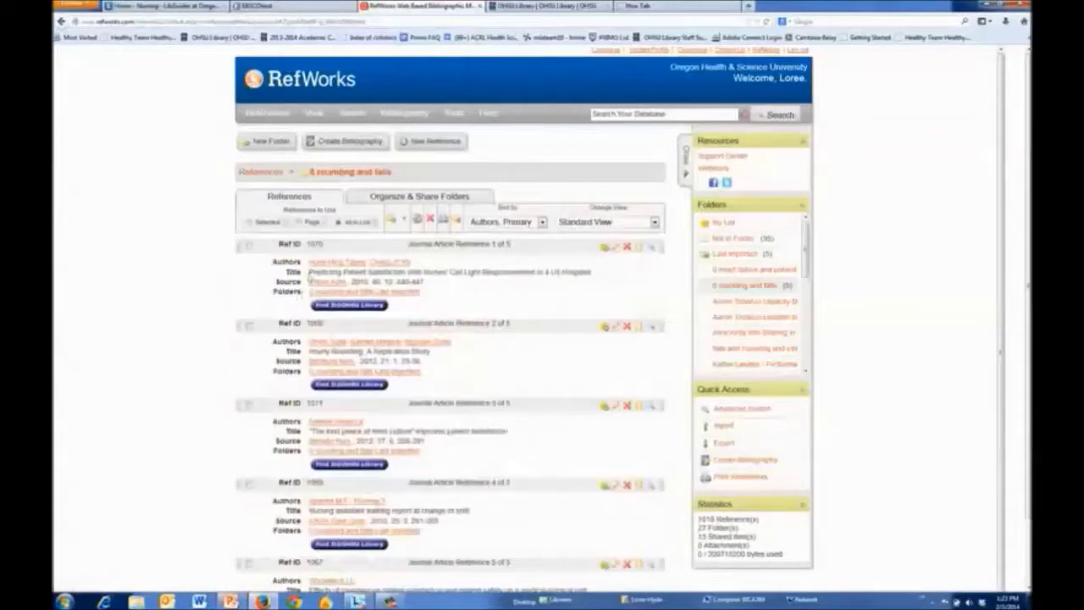
pyautogui.click(339, 146)
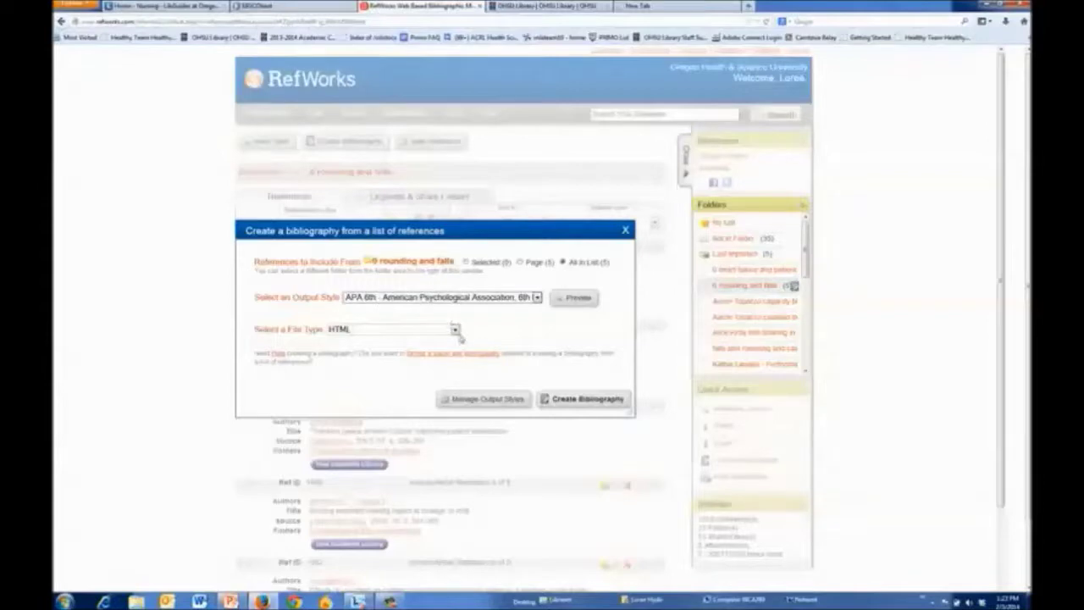
pyautogui.click(455, 330)
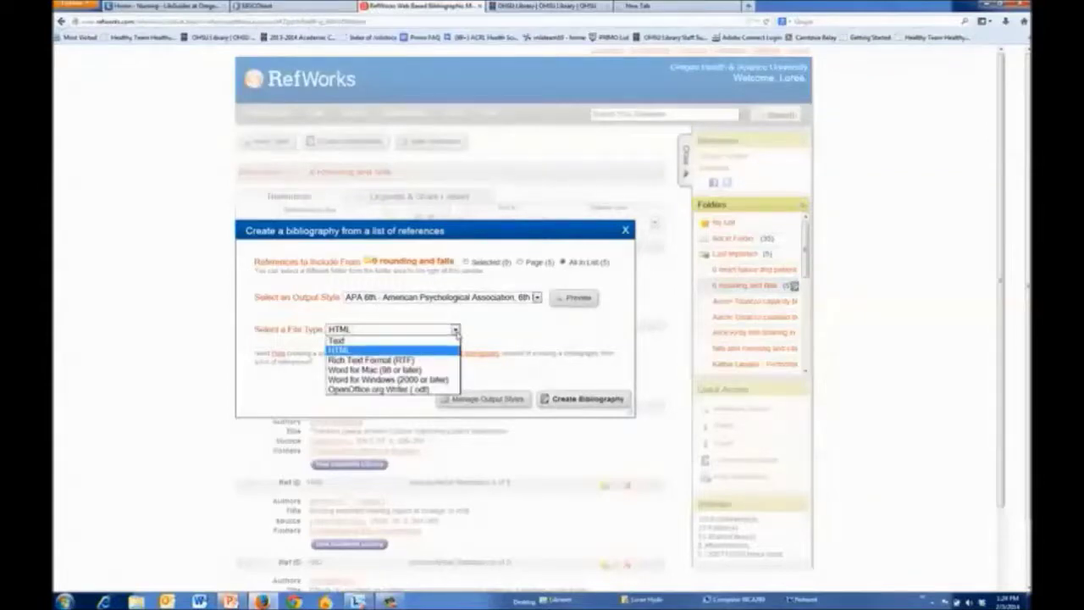
pyautogui.click(455, 336)
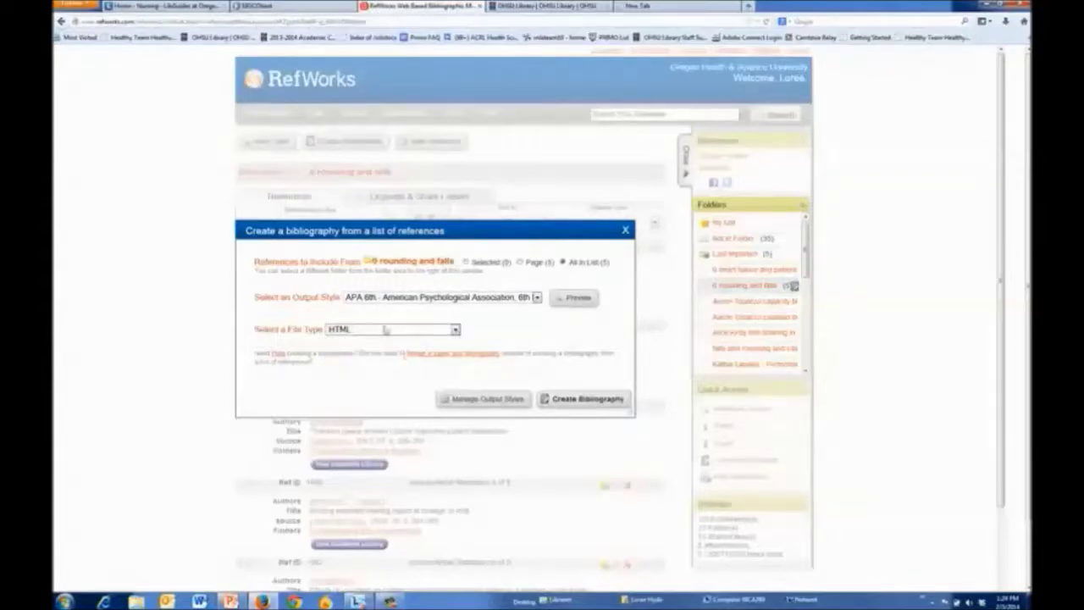
pyautogui.click(561, 403)
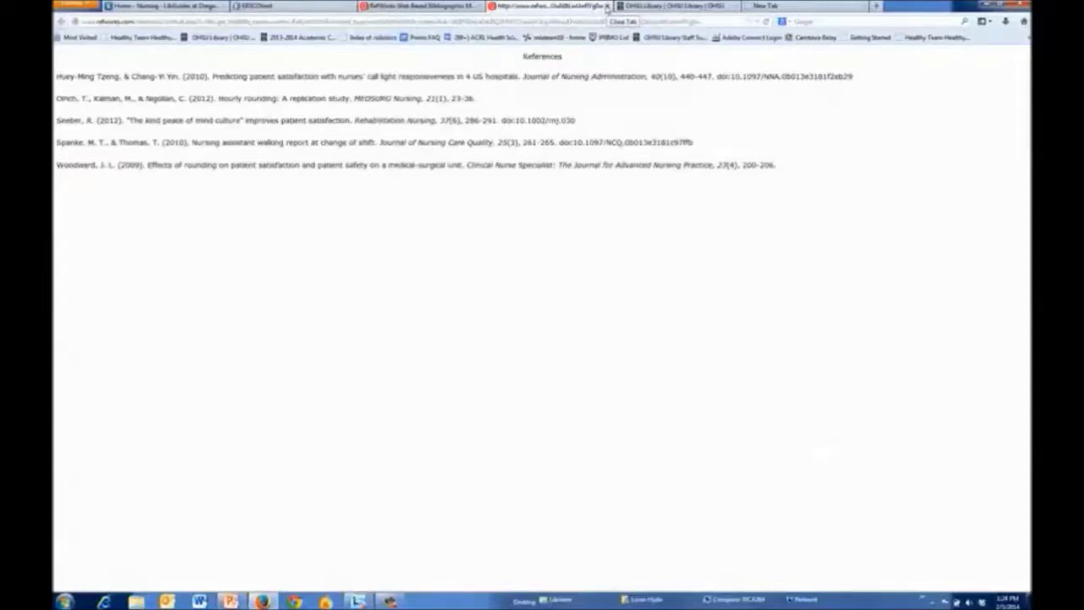
# Close the bibliography page and its settings dialog, then return to the Nursing library guide
pyautogui.click(608, 7)
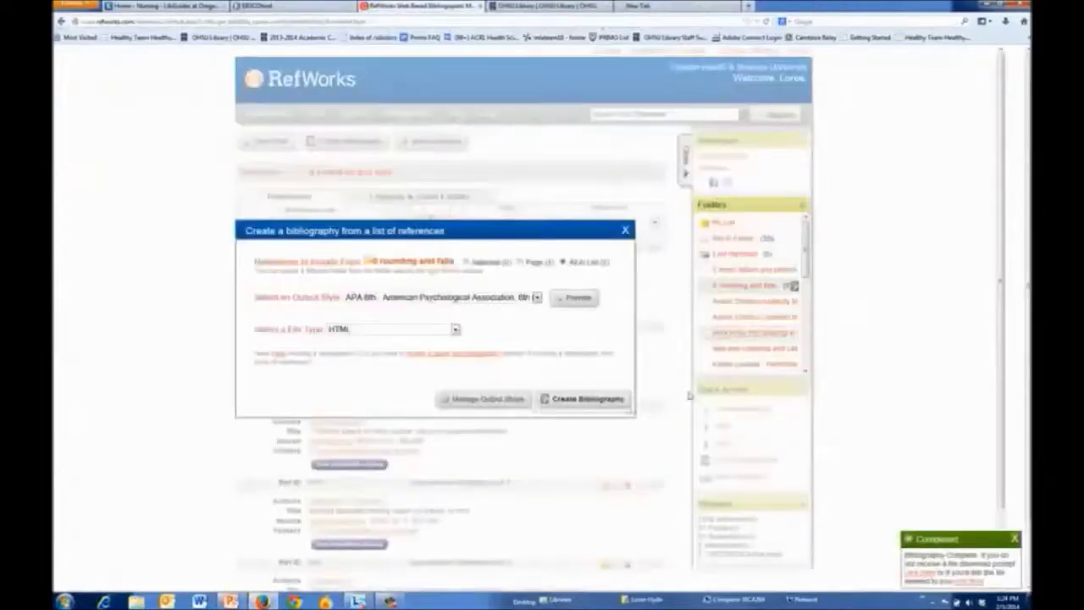
pyautogui.click(626, 232)
pyautogui.moveTo(455, 114)
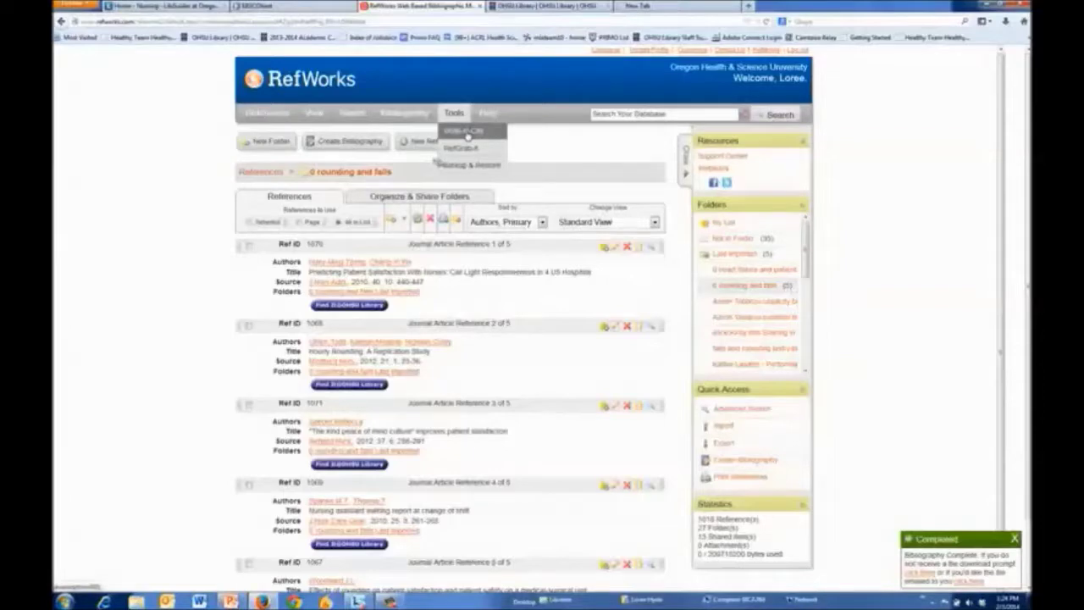
pyautogui.moveTo(488, 114)
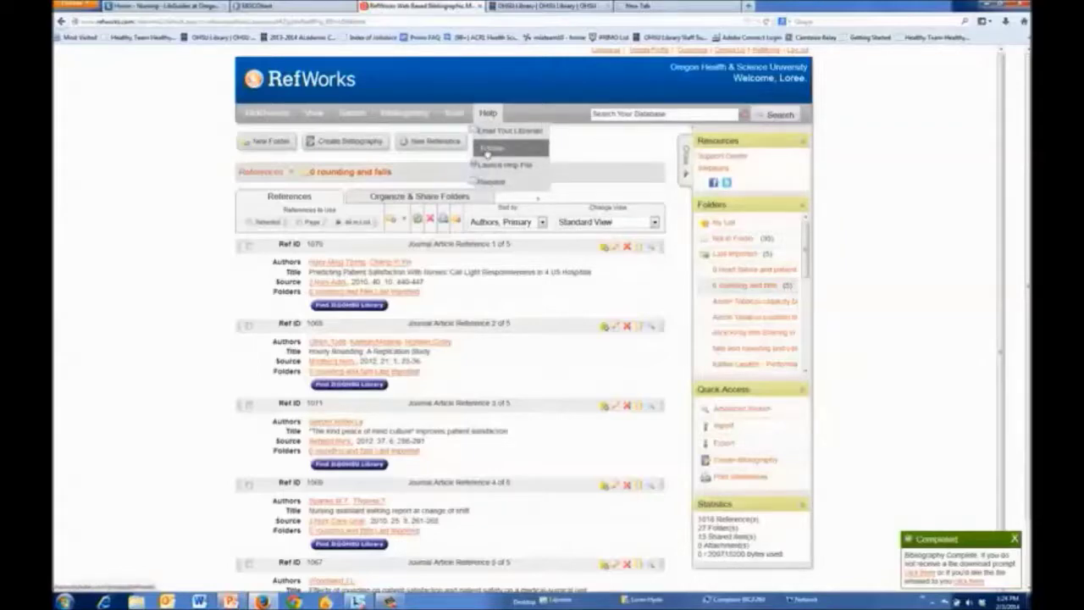
pyautogui.click(140, 6)
# Go via Tutorials and Help and the OHSU Library home page to the Mobile databases list
pyautogui.scroll(5, 621, 192)
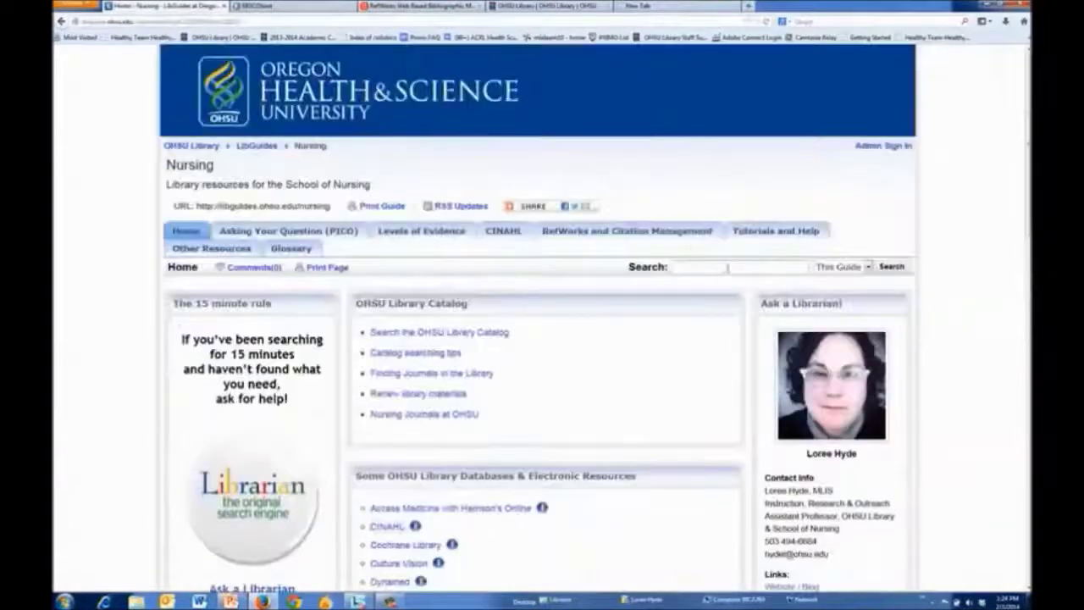
pyautogui.click(774, 230)
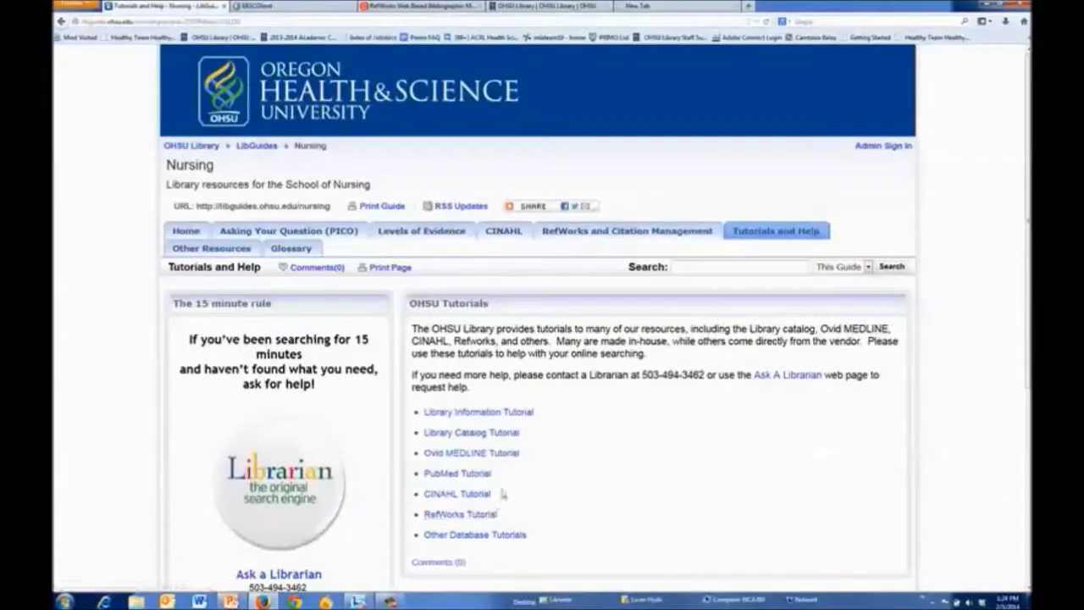
pyautogui.click(190, 146)
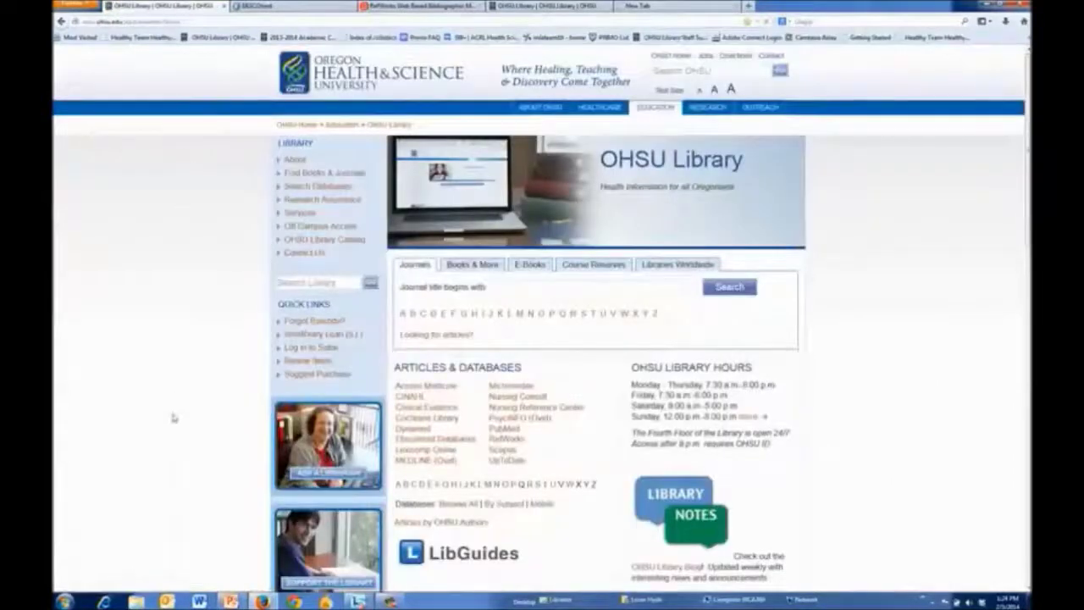
pyautogui.scroll(-2, 174, 416)
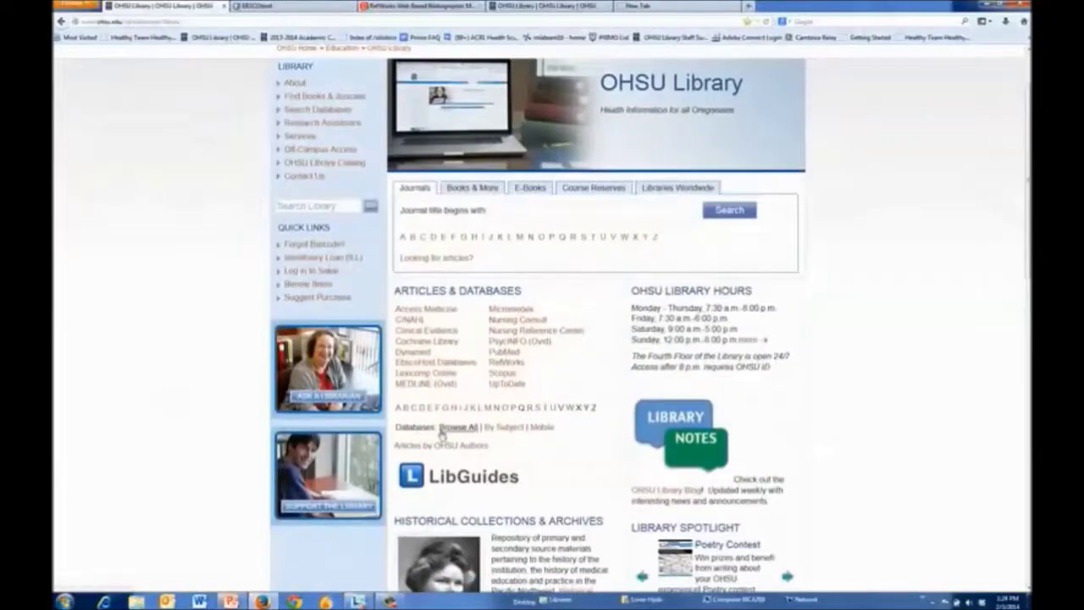
pyautogui.click(542, 431)
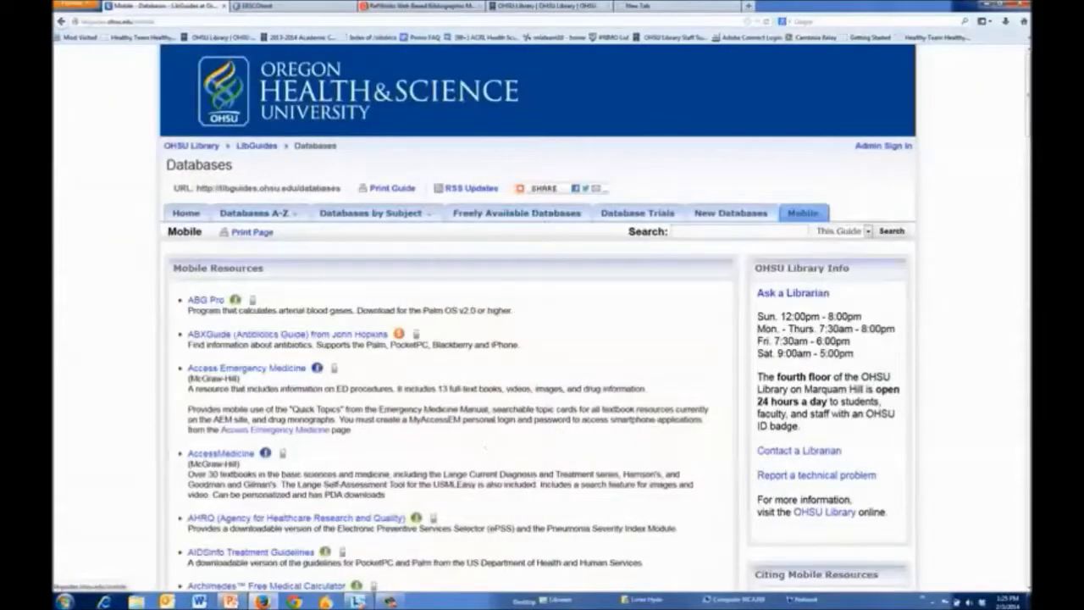
# Browse the Mobile Resources list, then return to the library home page and open Ask A Librarian
pyautogui.scroll(-2, 345, 471)
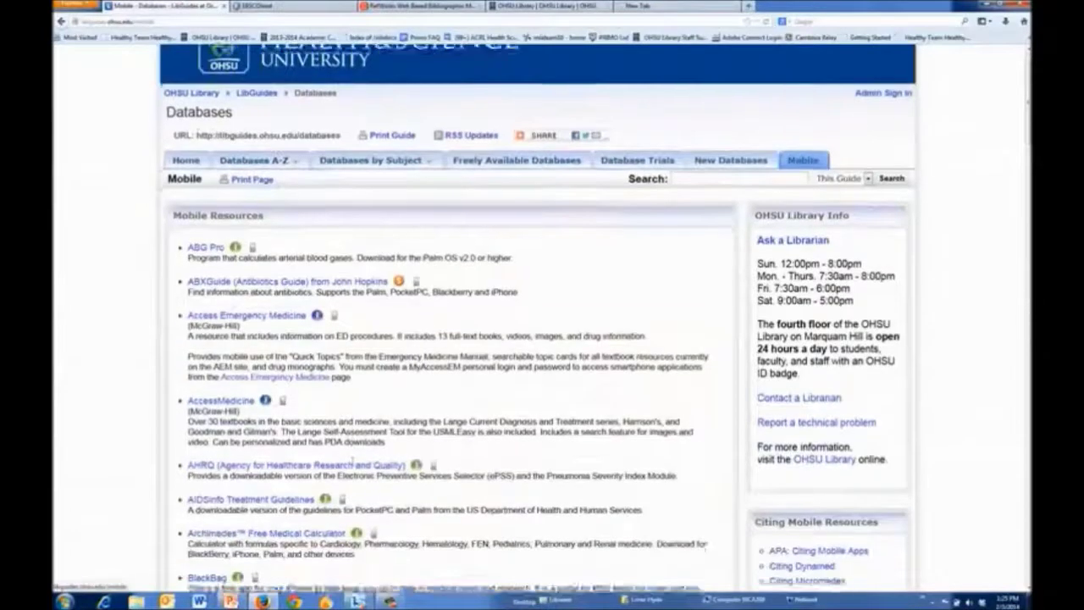
pyautogui.scroll(-2, 350, 469)
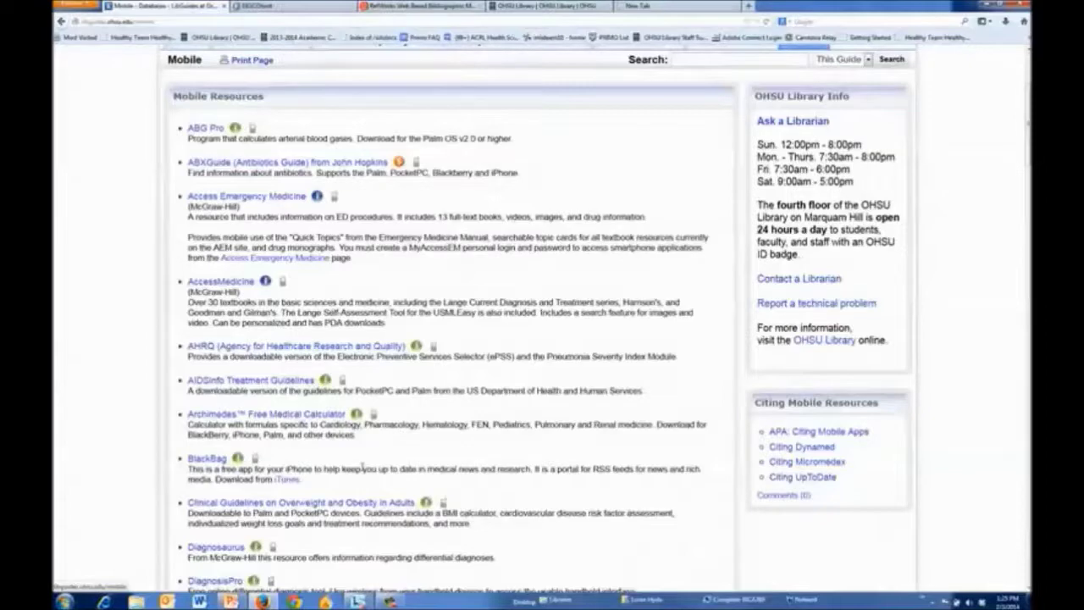
pyautogui.scroll(-4, 355, 468)
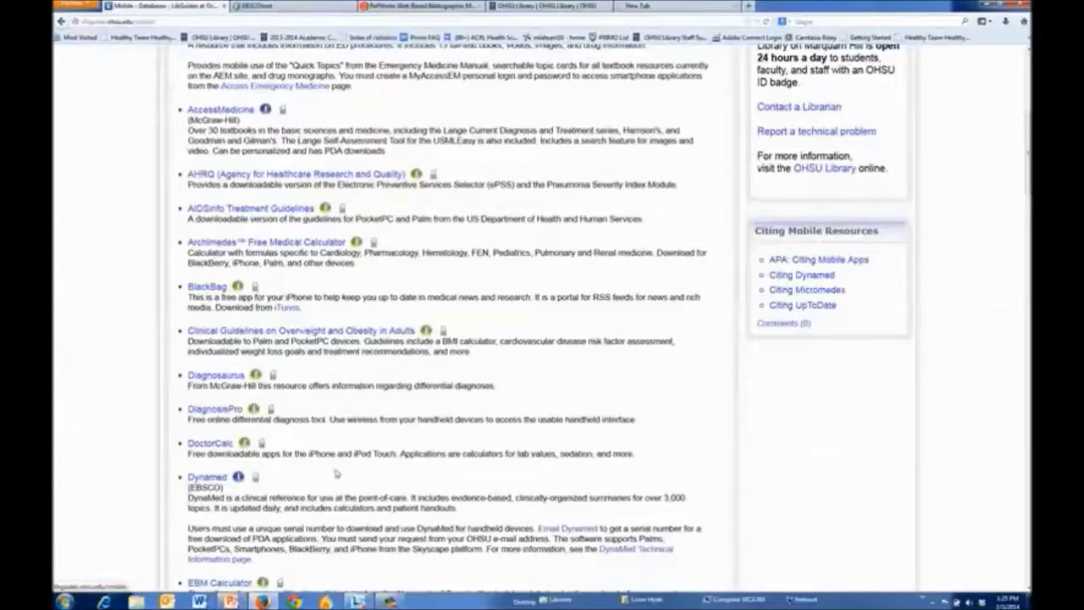
pyautogui.scroll(-2, 336, 473)
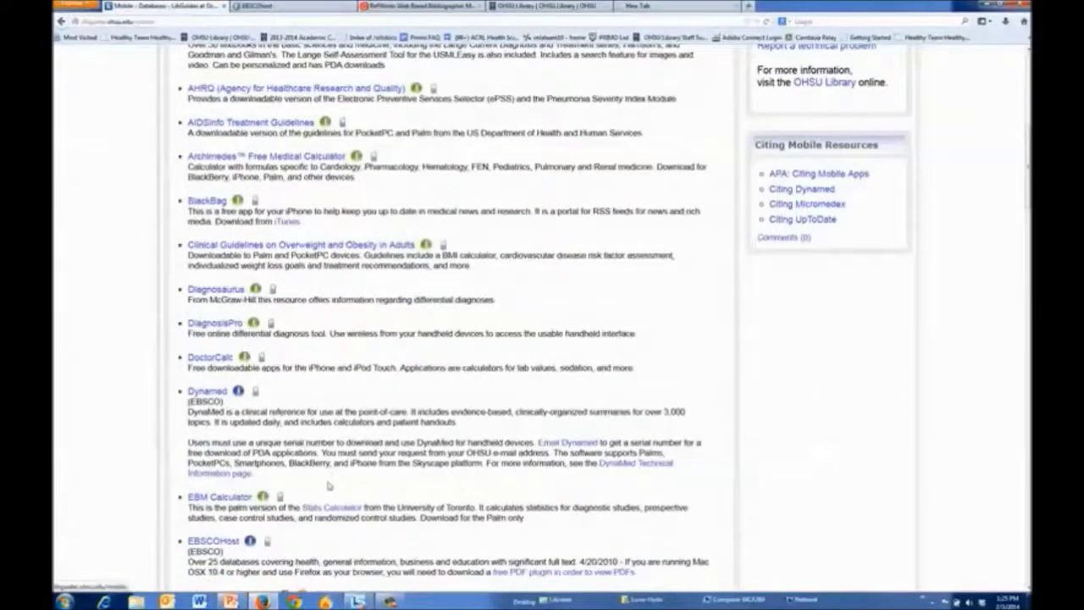
pyautogui.scroll(-2, 329, 486)
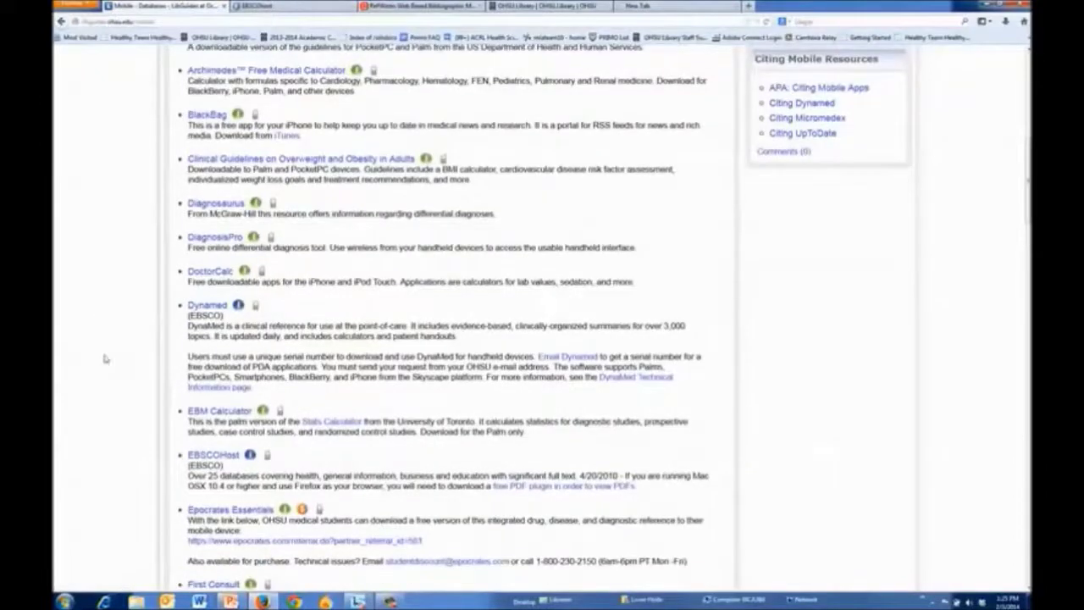
pyautogui.scroll(-2, 117, 394)
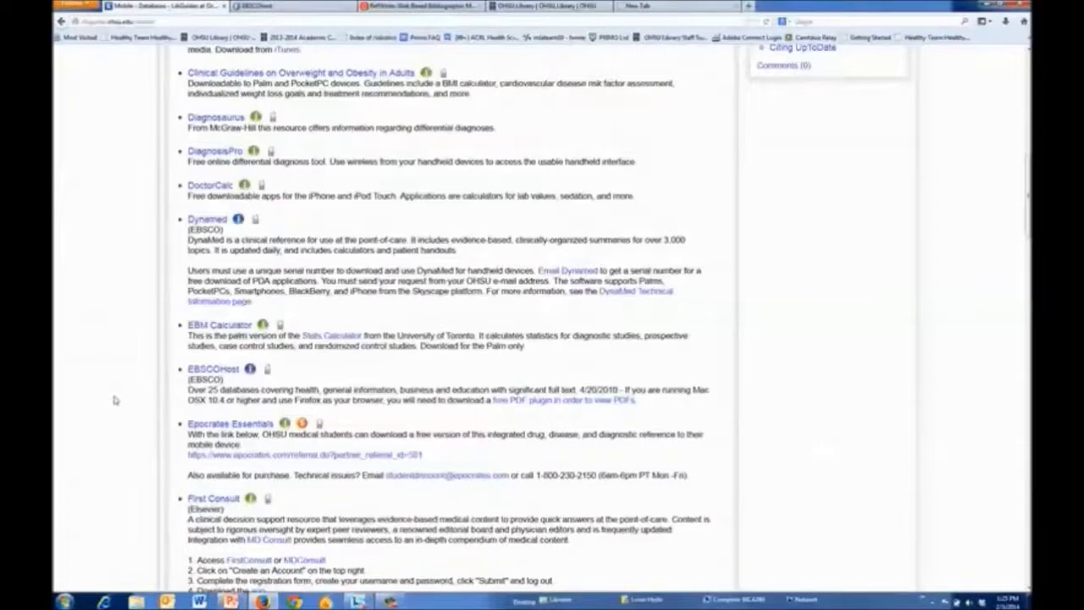
pyautogui.scroll(-2, 114, 400)
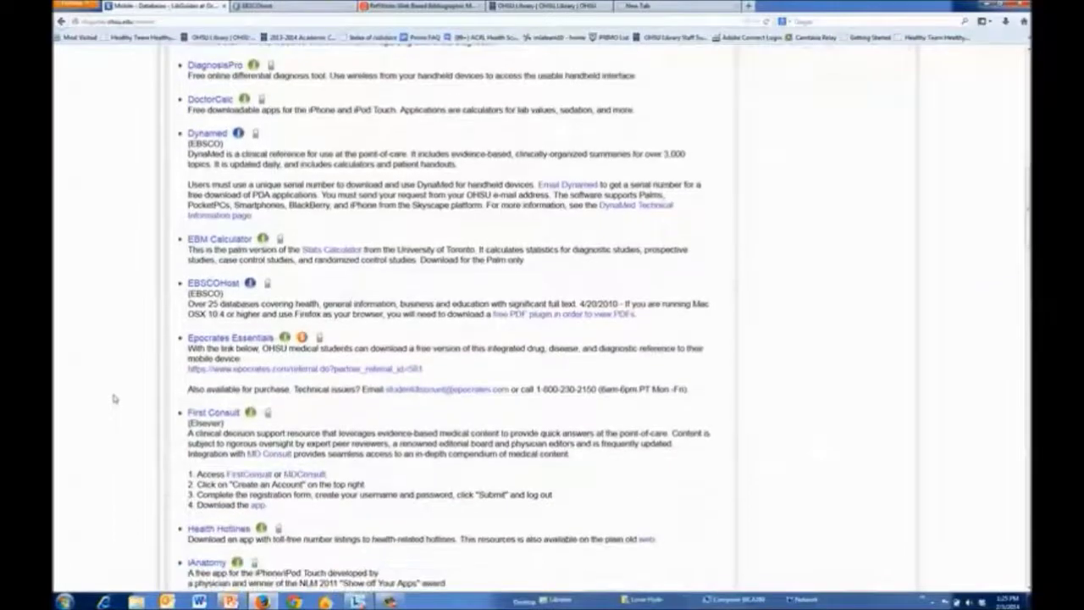
pyautogui.click(62, 22)
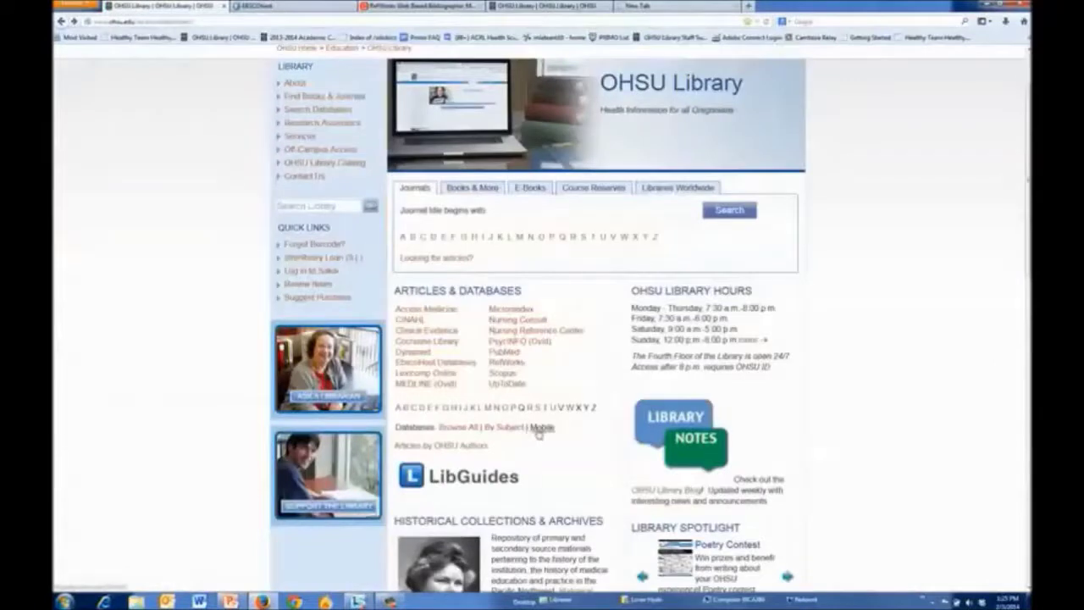
pyautogui.click(315, 376)
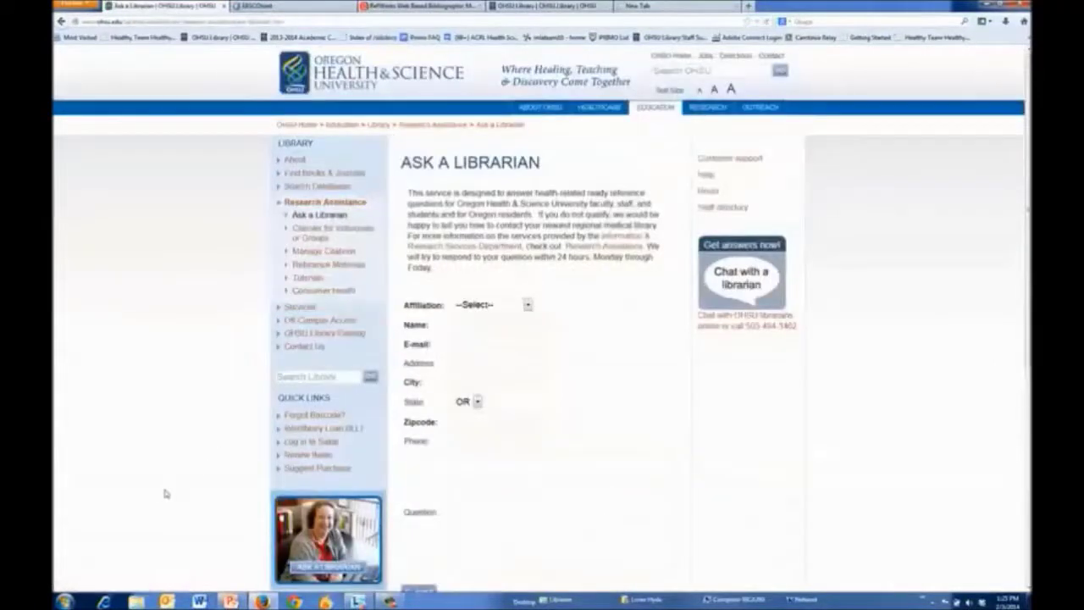